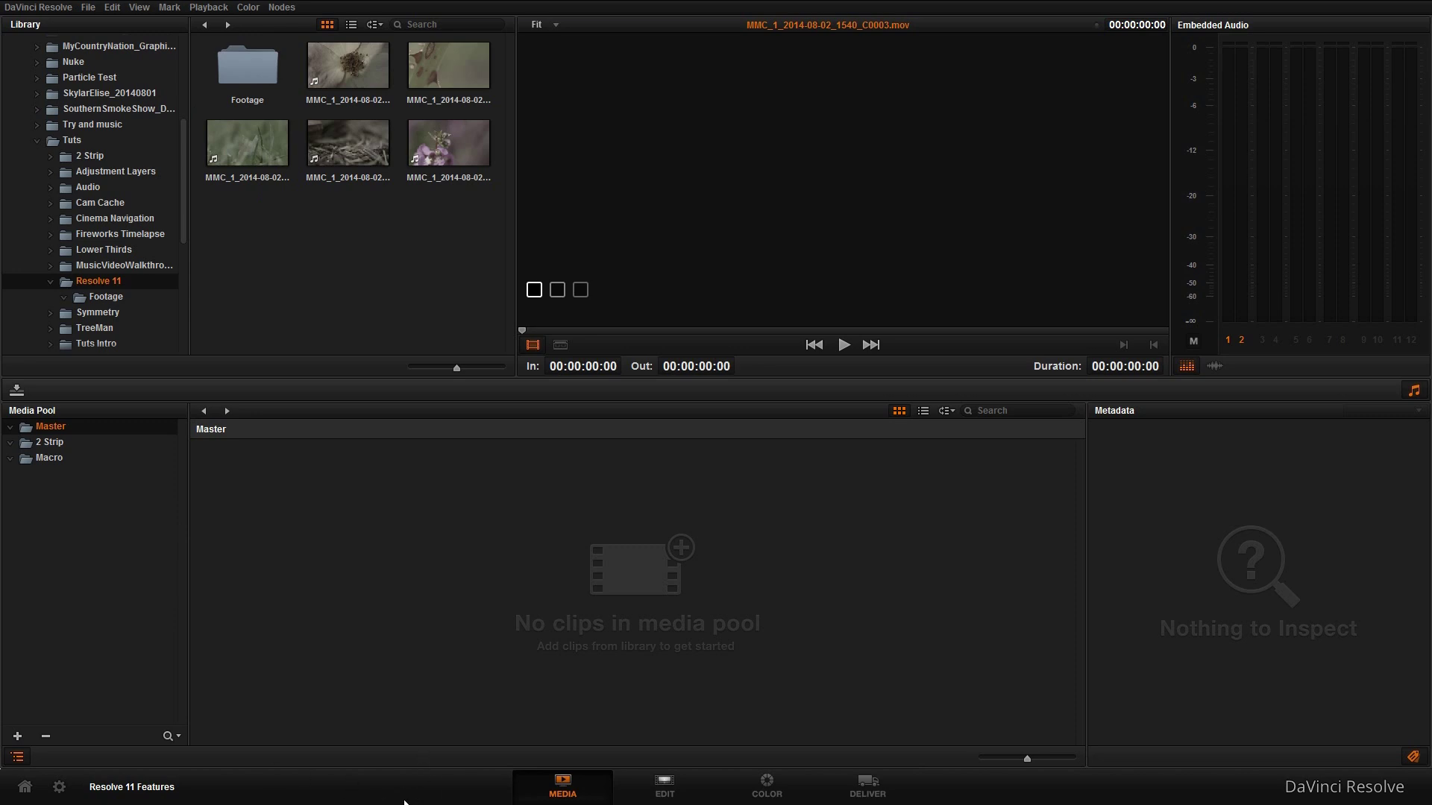
Step: Turn on Show Window Frame so Resolve runs in a framed window with the taskbar visible
{"action": "left_click", "coordinate": [91, 9]}
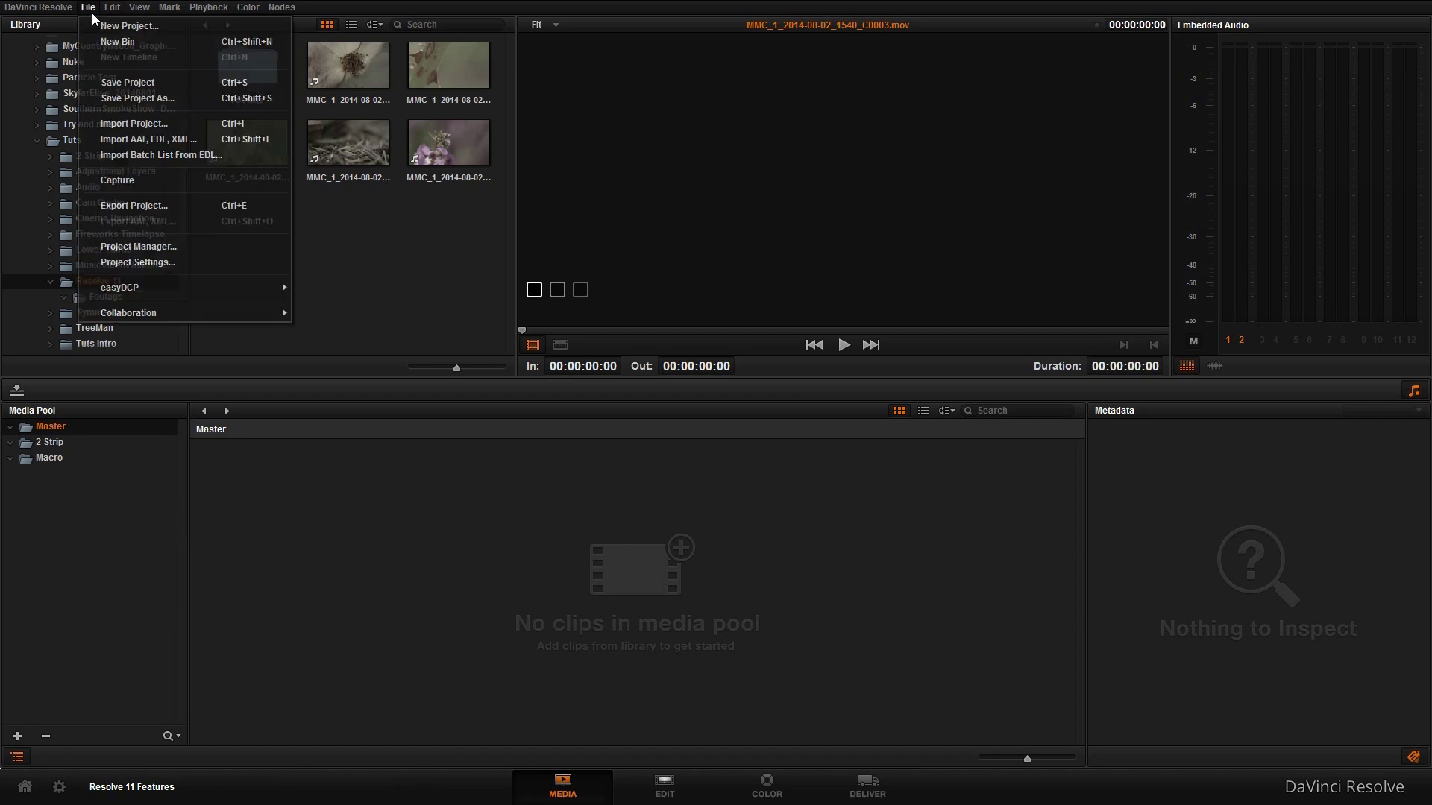
{"action": "mouse_move", "coordinate": [140, 6]}
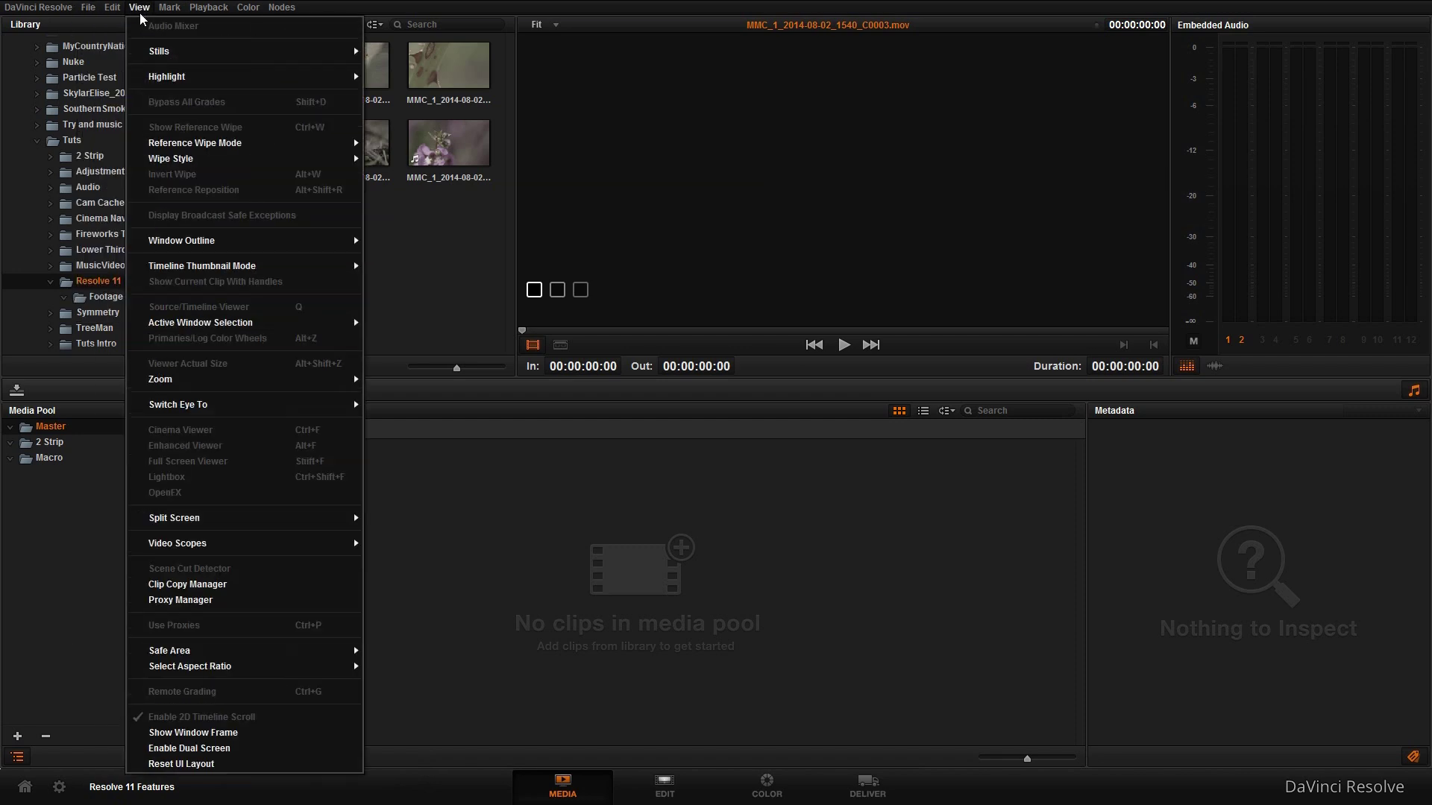
{"action": "left_click", "coordinate": [204, 732]}
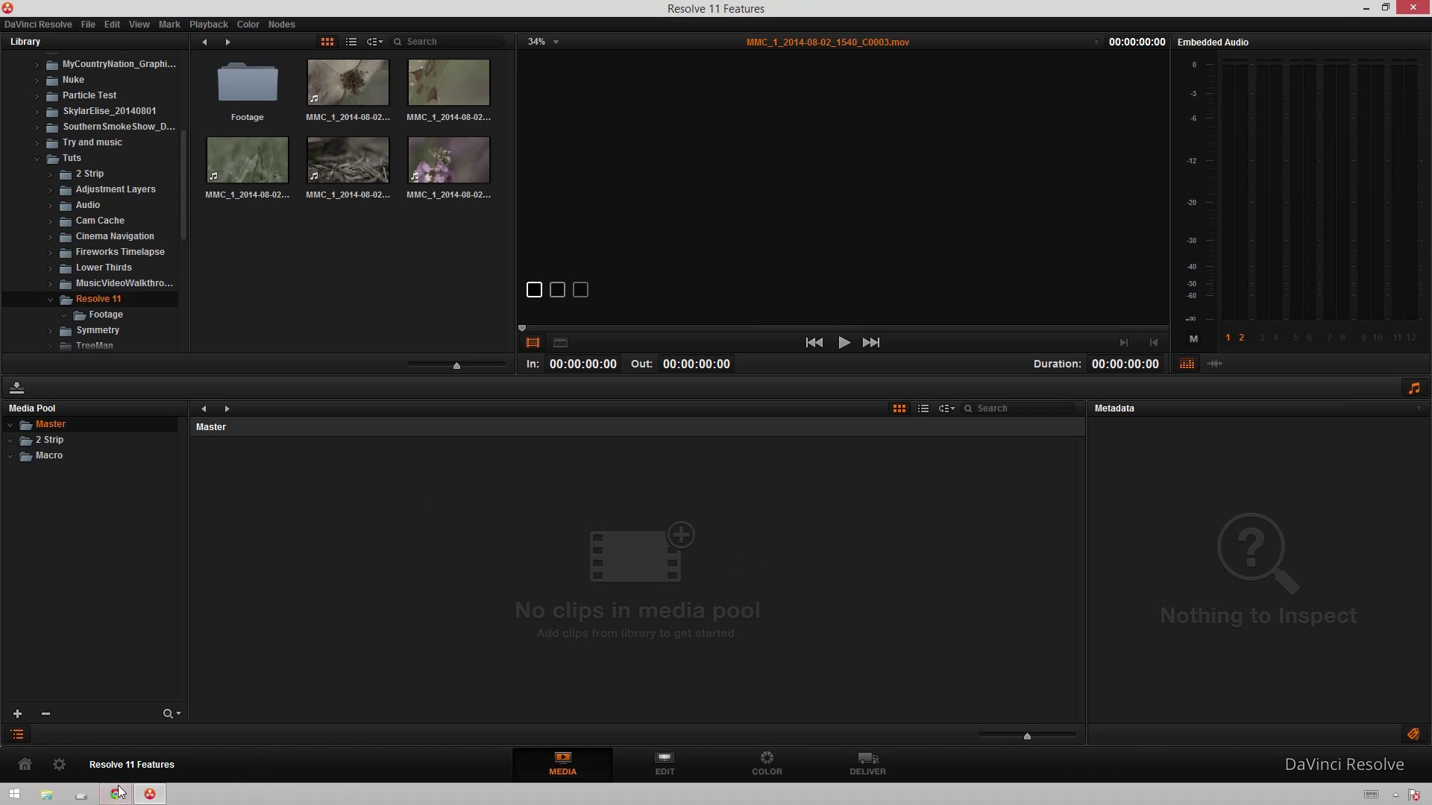
{"action": "left_click", "coordinate": [132, 753]}
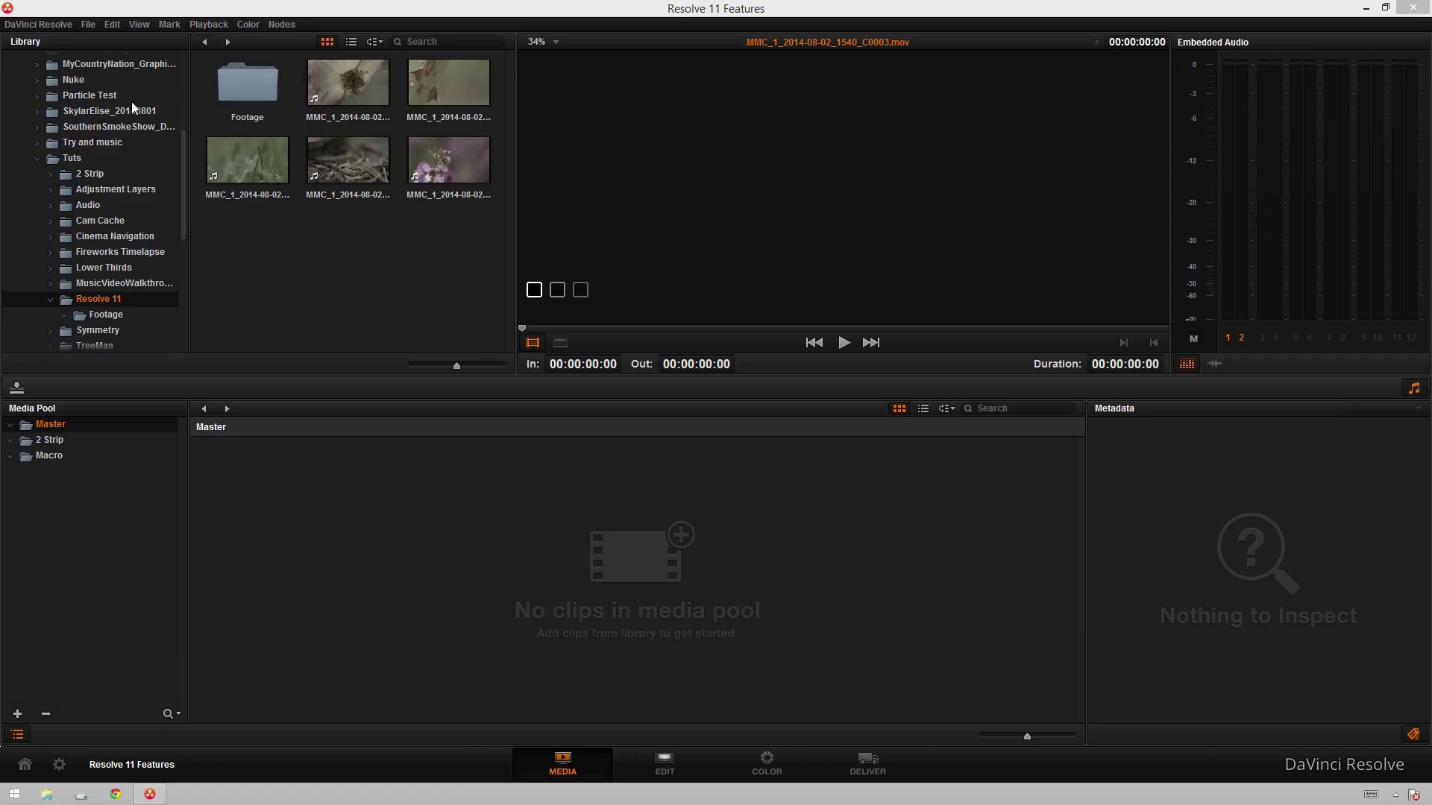
{"action": "left_click", "coordinate": [140, 24]}
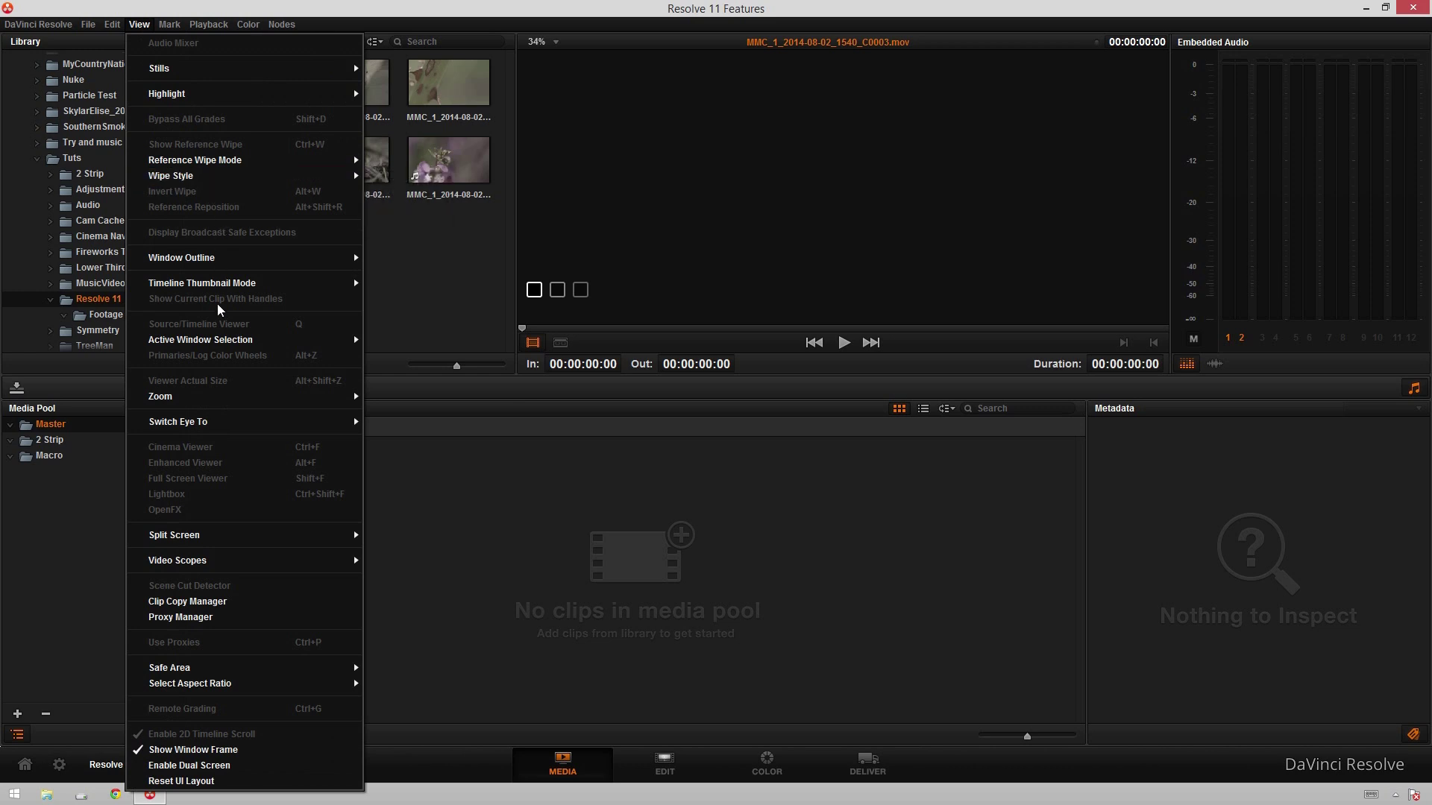
{"action": "left_click", "coordinate": [246, 765]}
{"action": "left_click", "coordinate": [661, 759]}
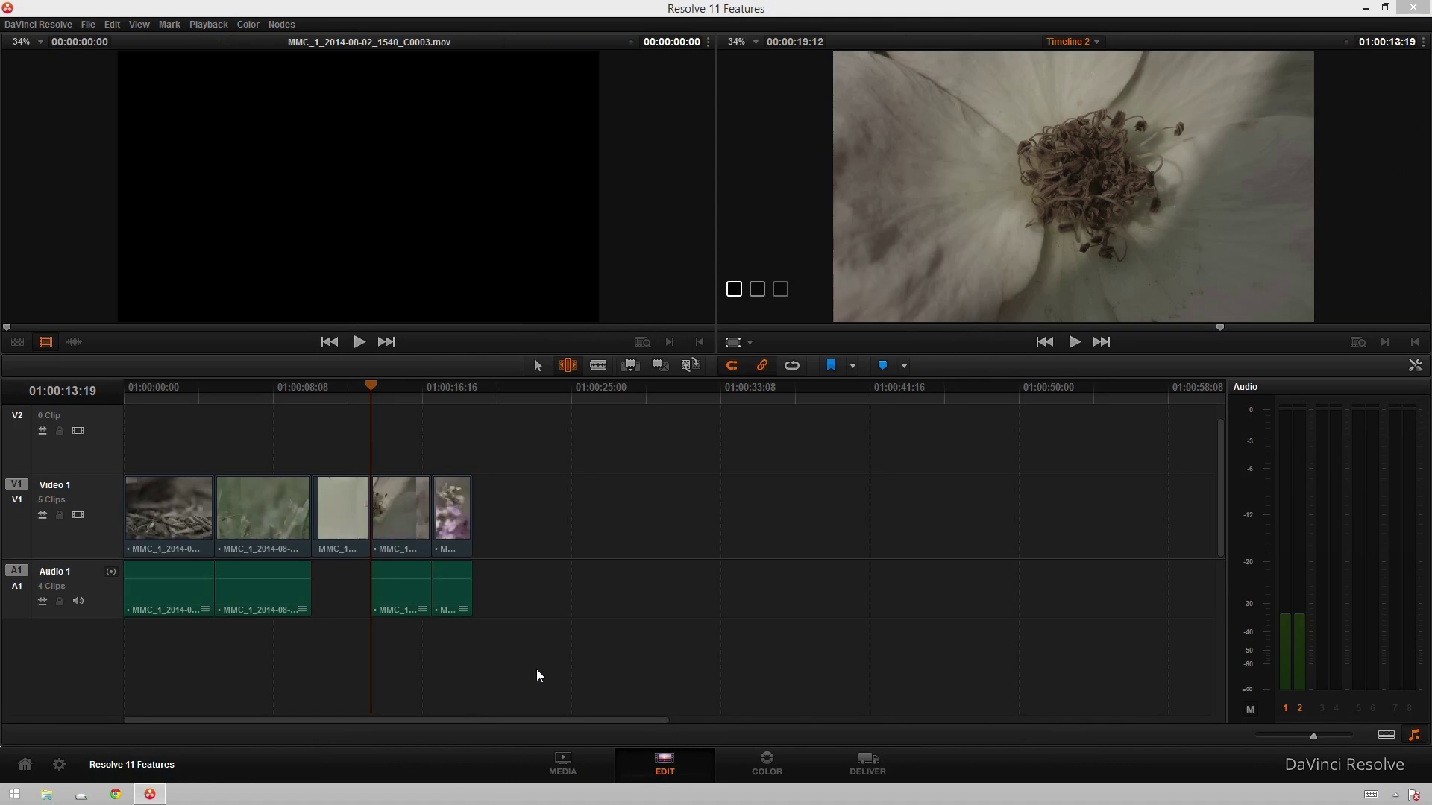
{"action": "left_click", "coordinate": [594, 759]}
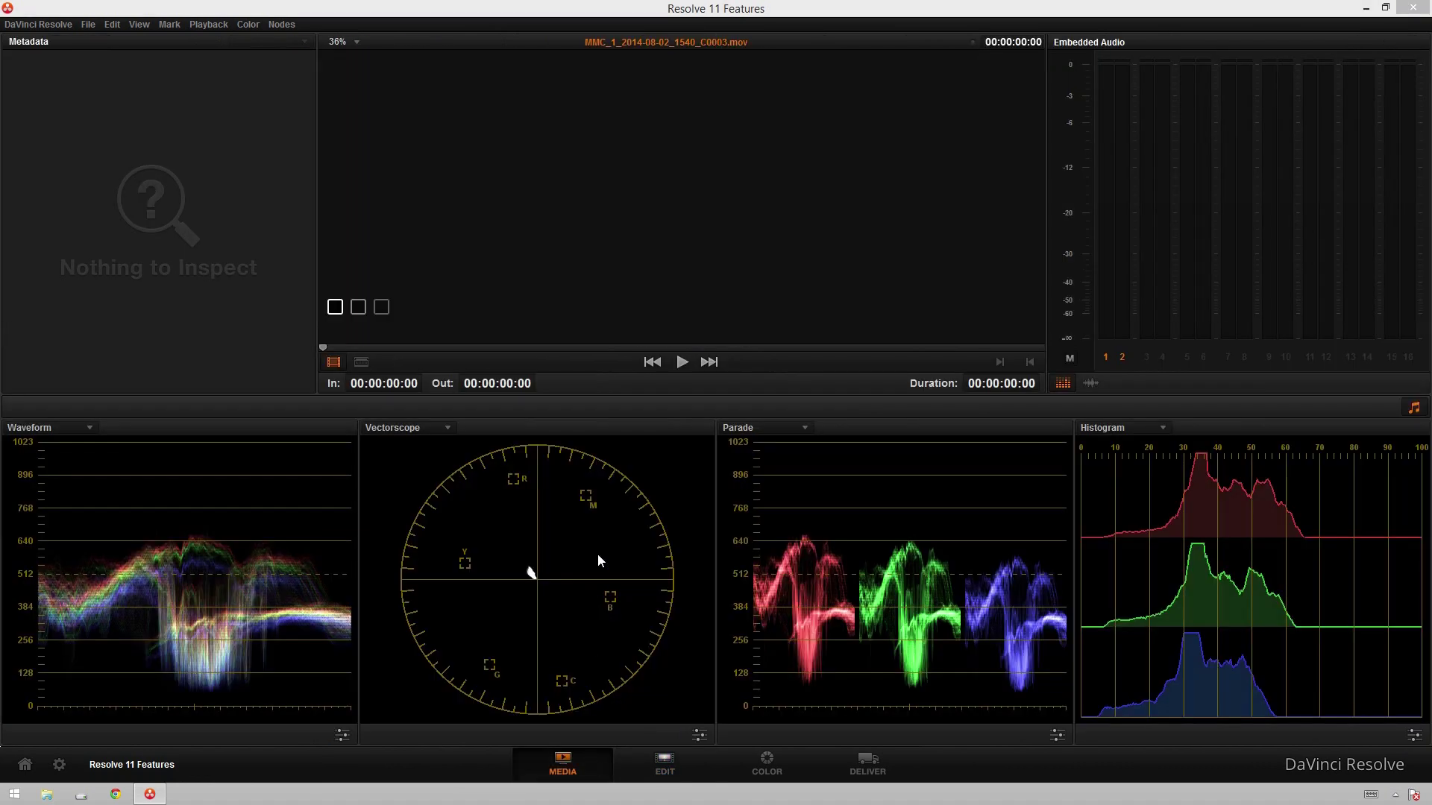
{"action": "left_click", "coordinate": [146, 29]}
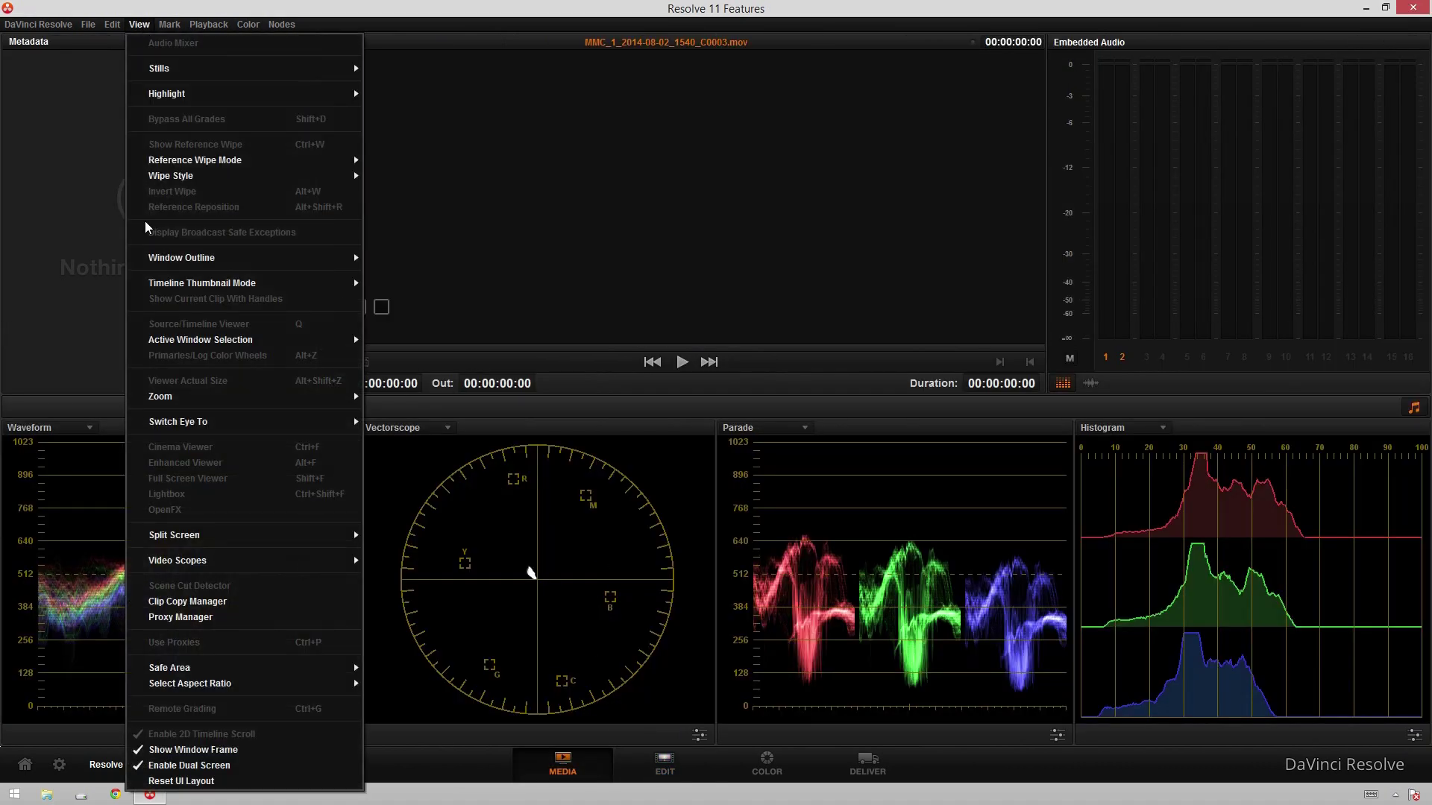
{"action": "left_click", "coordinate": [221, 766]}
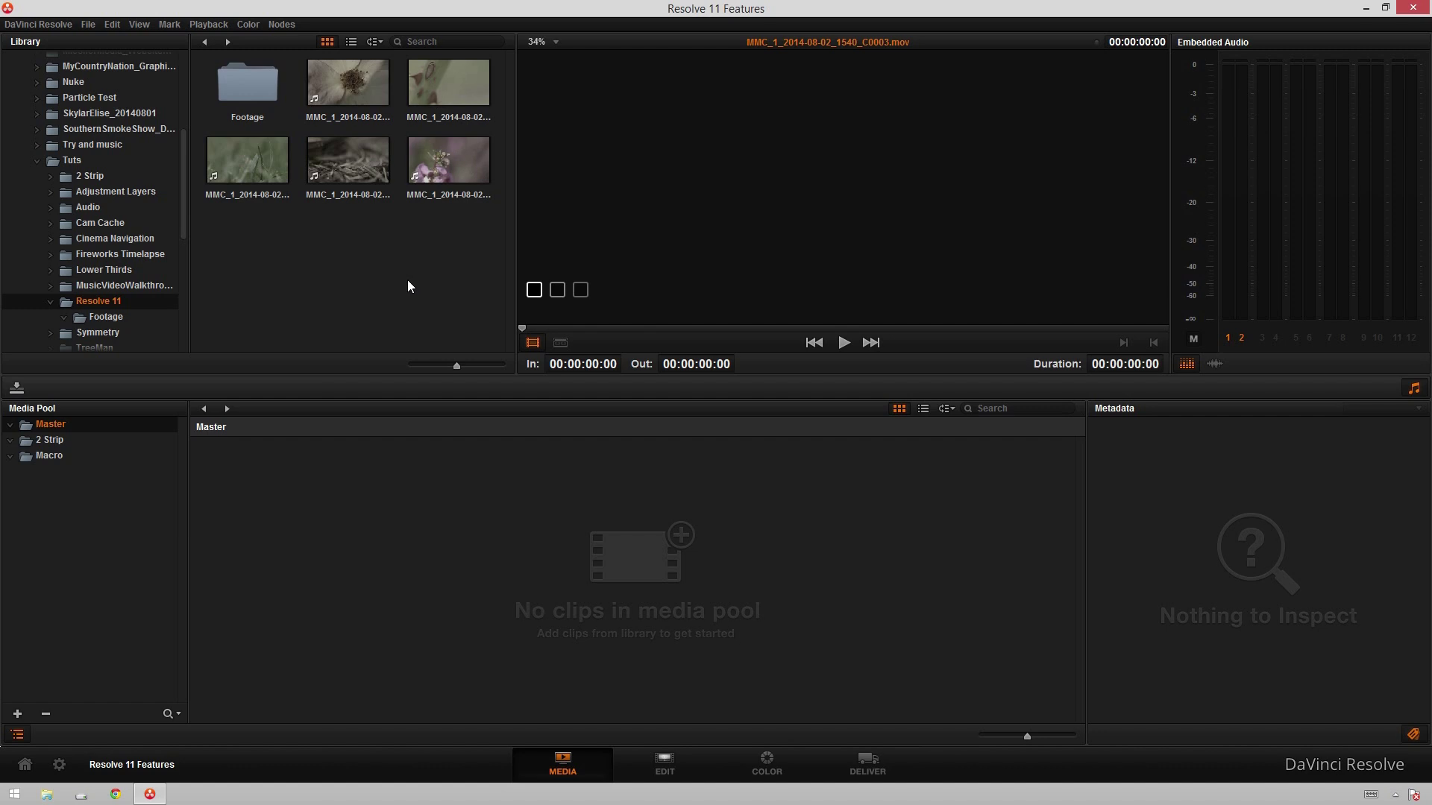
Step: On the Edit page, add a timeline bin named 'New Timelines' under Resolve 11 Features
{"action": "left_click", "coordinate": [678, 753]}
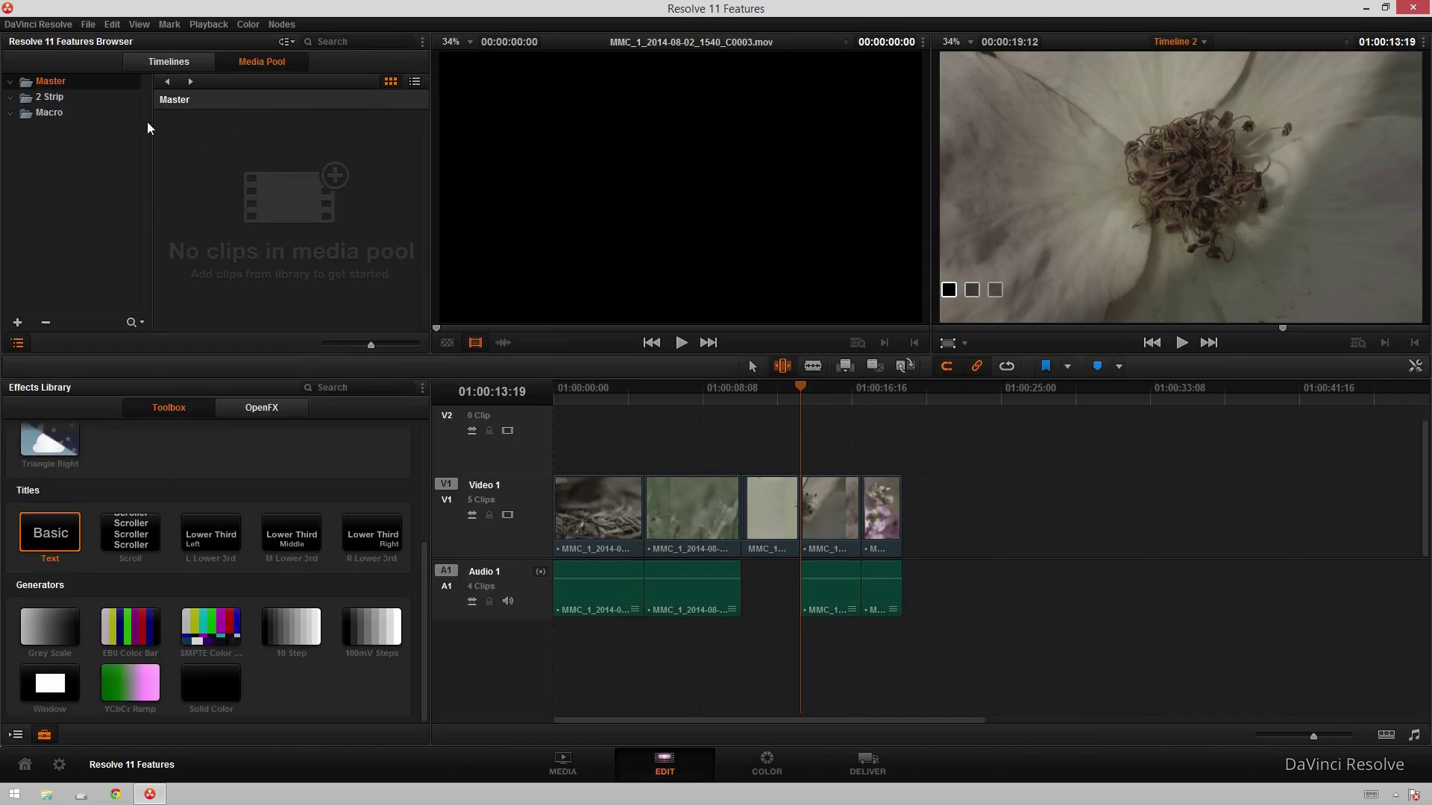
{"action": "right_click", "coordinate": [81, 143]}
{"action": "left_click", "coordinate": [105, 151]}
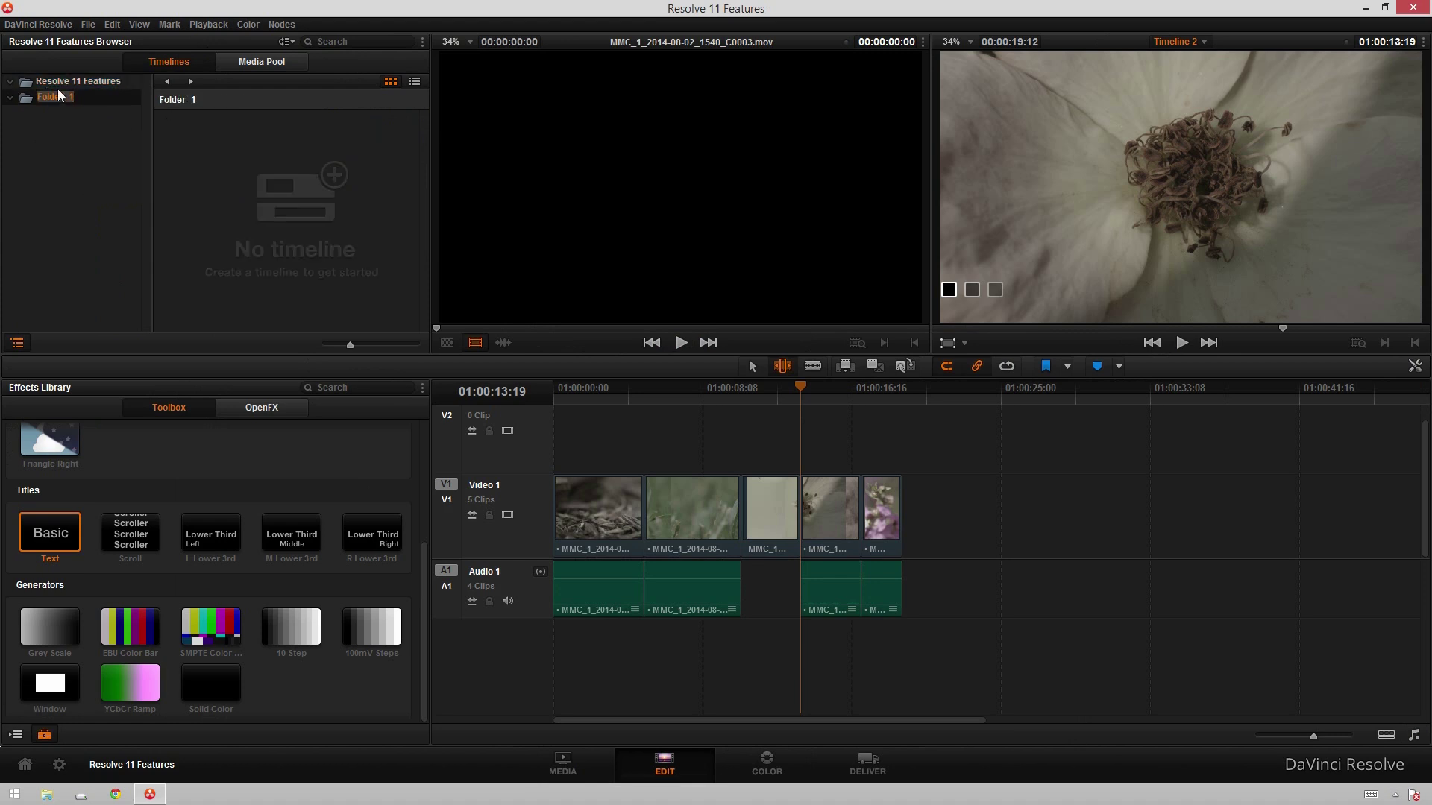
{"action": "type", "text": "New Timelines"}
{"action": "key", "text": "Return"}
{"action": "left_click", "coordinate": [662, 389]}
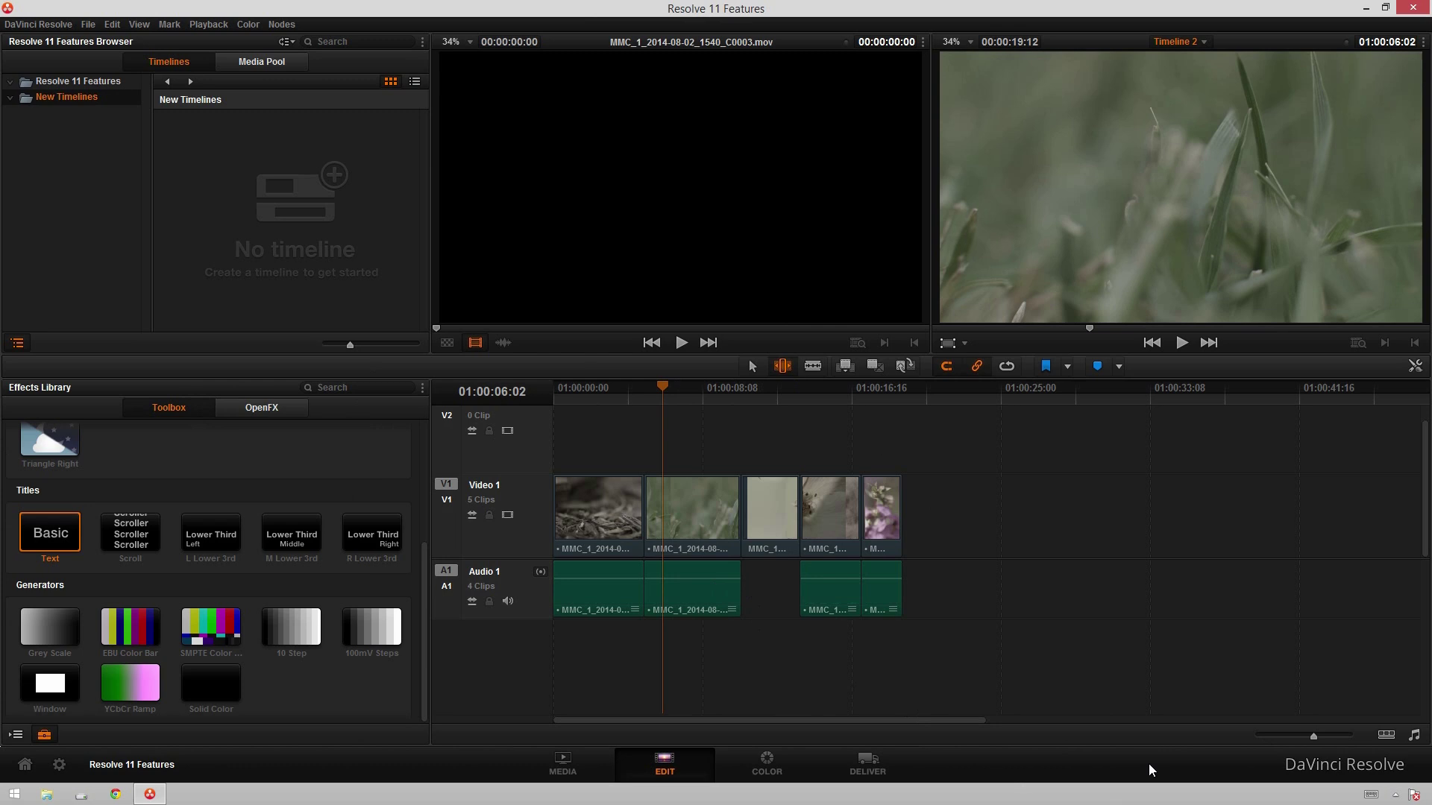
{"action": "left_click", "coordinate": [768, 764]}
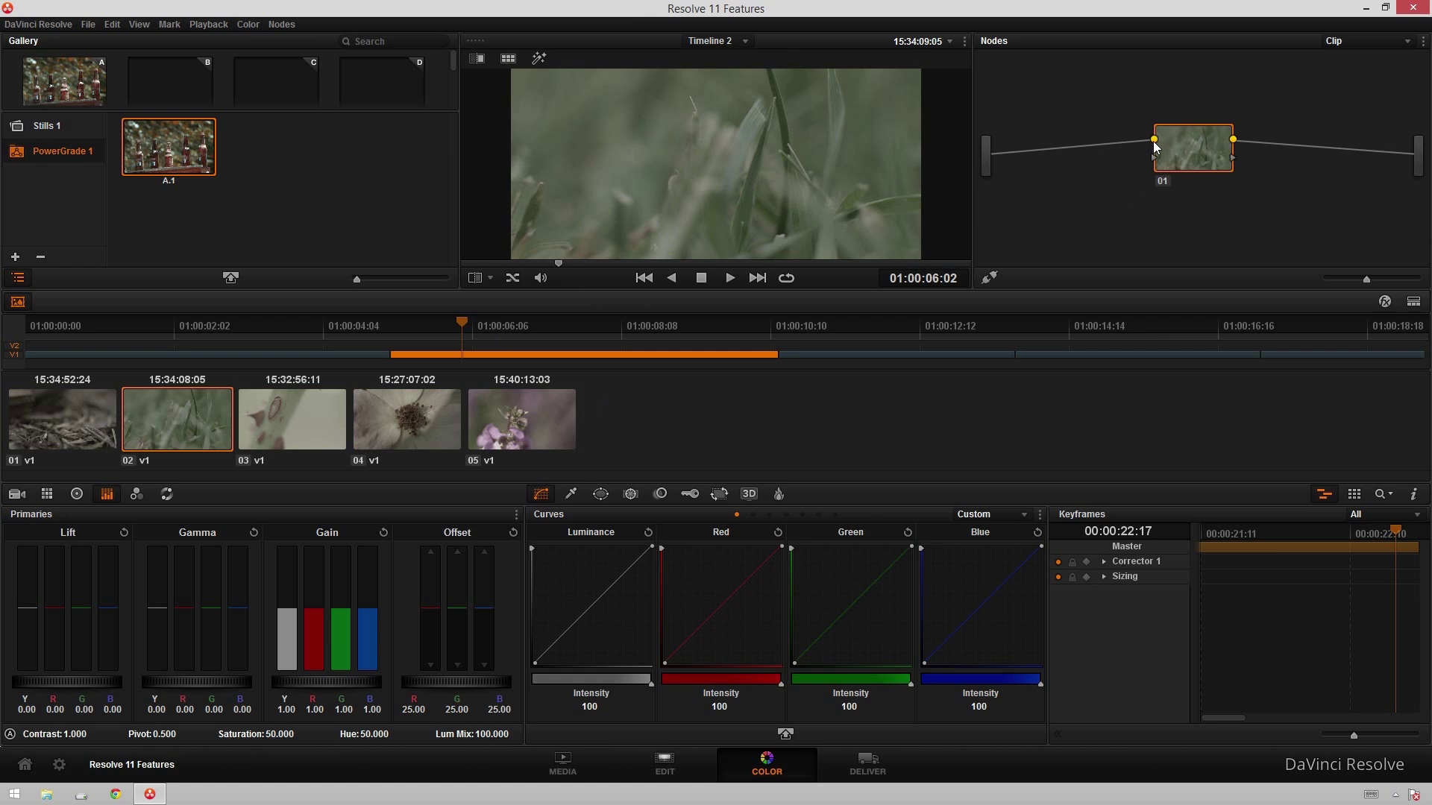
{"action": "left_click", "coordinate": [1340, 277]}
{"action": "left_click_drag", "start_coordinate": [1341, 278], "coordinate": [1324, 277]}
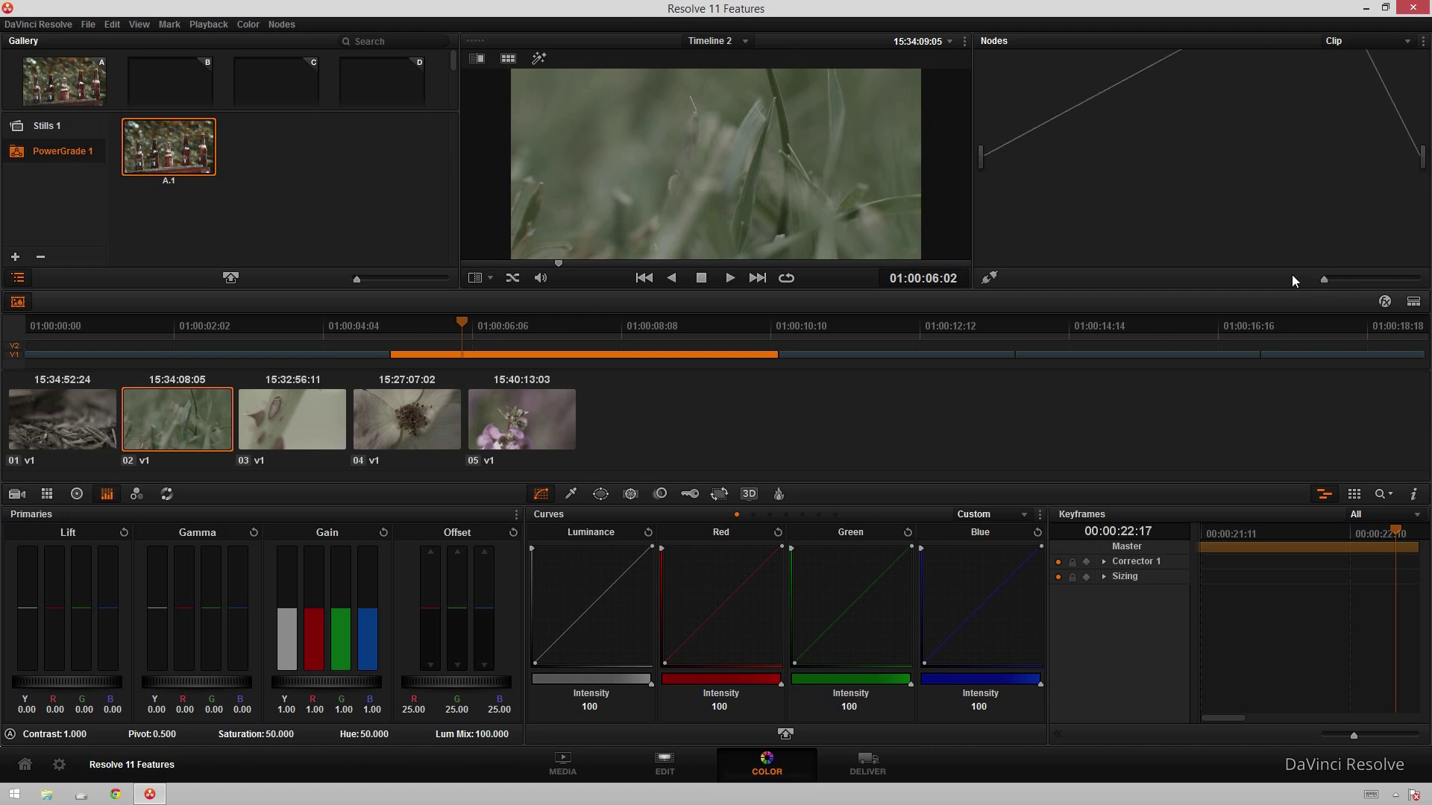
{"action": "left_click_drag", "start_coordinate": [1233, 137], "coordinate": [1053, 203]}
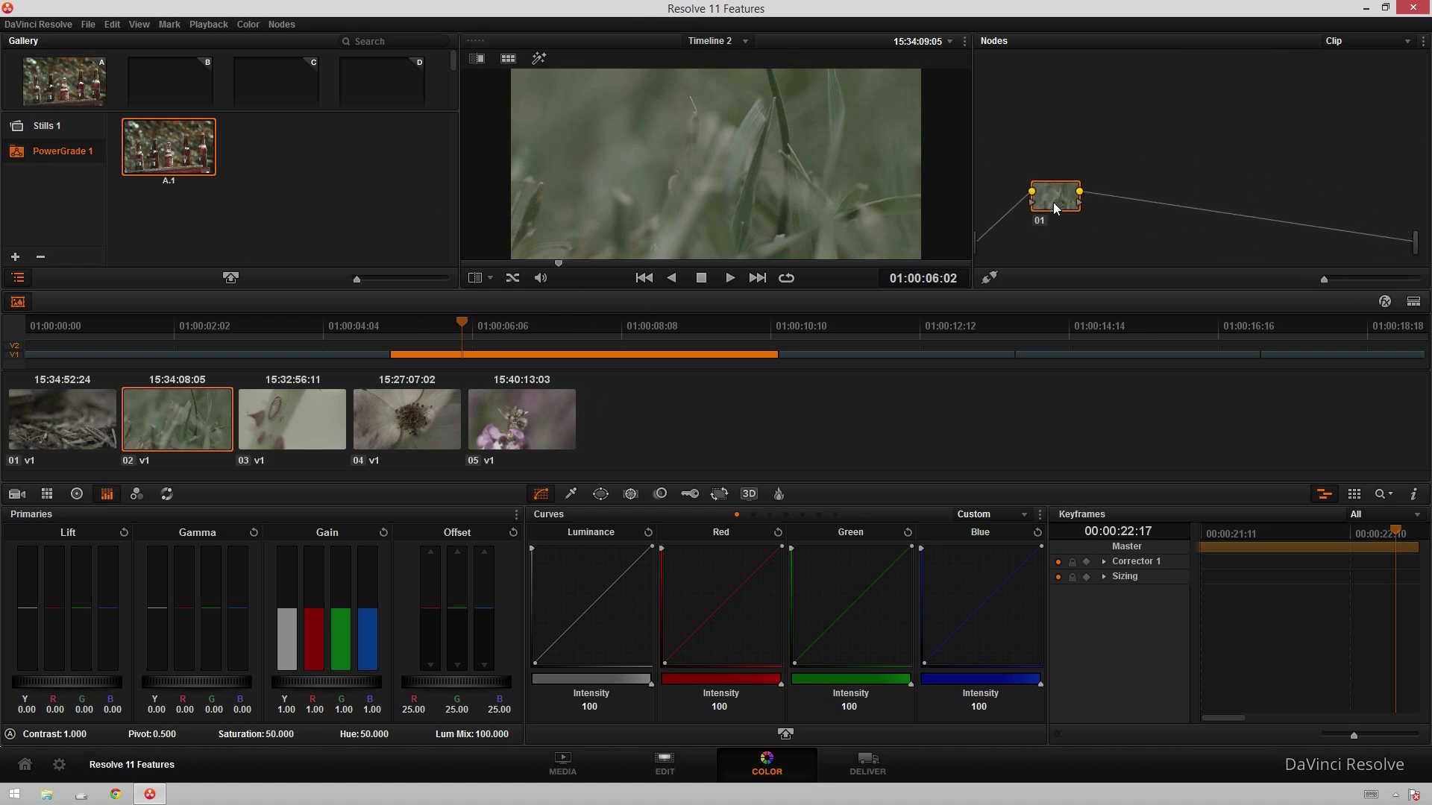
{"action": "left_click_drag", "start_coordinate": [1111, 131], "coordinate": [1160, 148]}
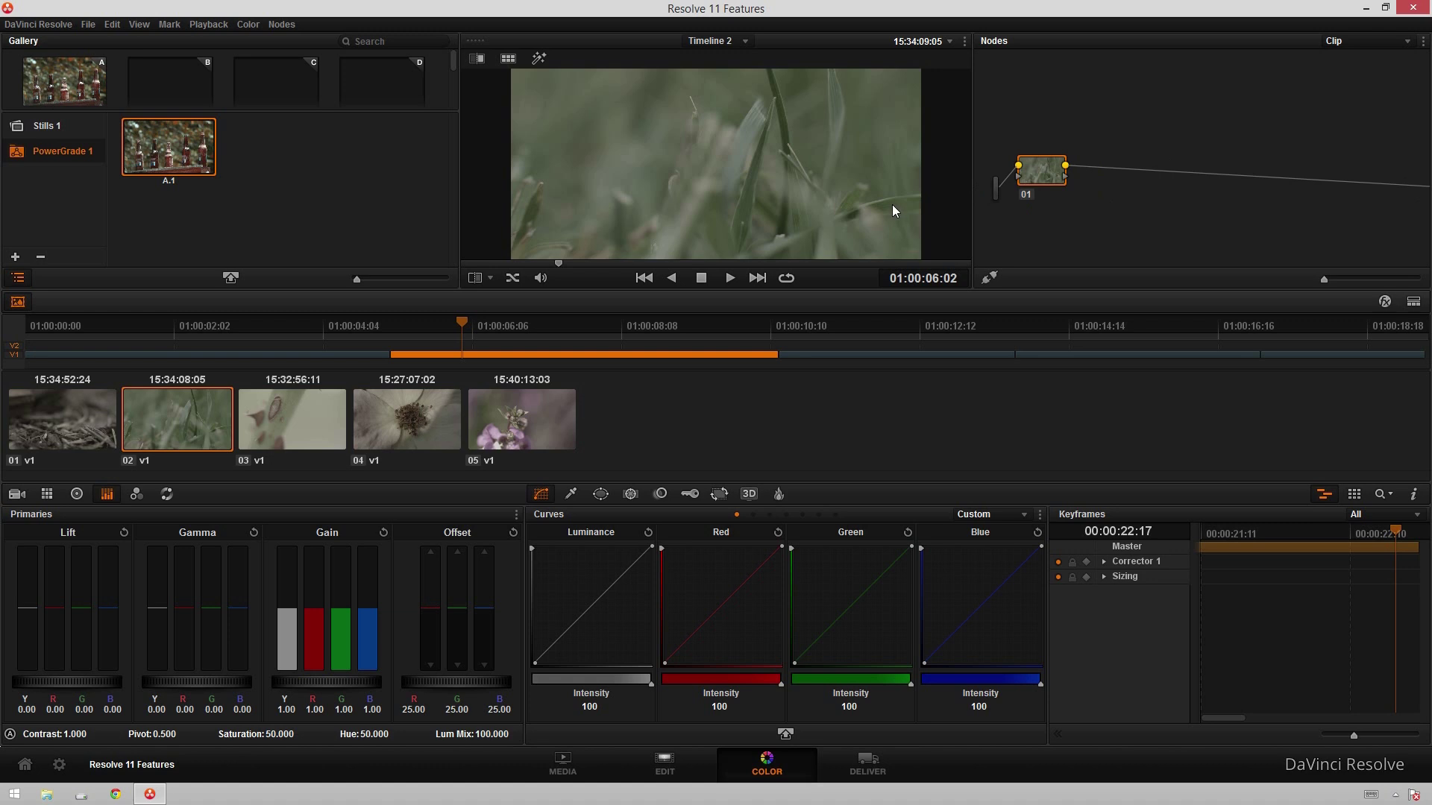
Step: Open Timeline 1 from the Resolve 11 Features bin on the Color page and select clip 04
{"action": "left_click", "coordinate": [701, 767]}
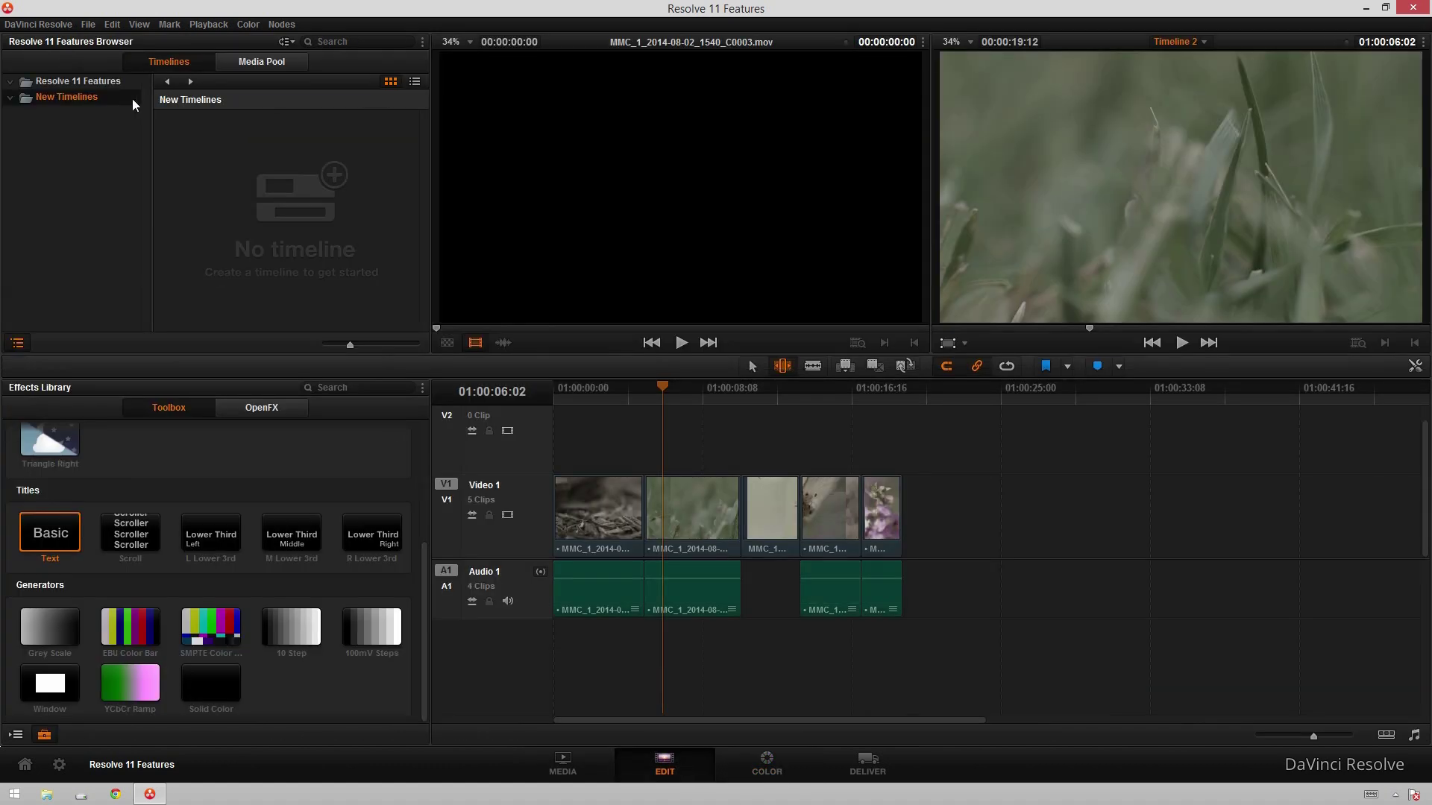
{"action": "left_click", "coordinate": [109, 82]}
{"action": "double_click", "coordinate": [200, 143]}
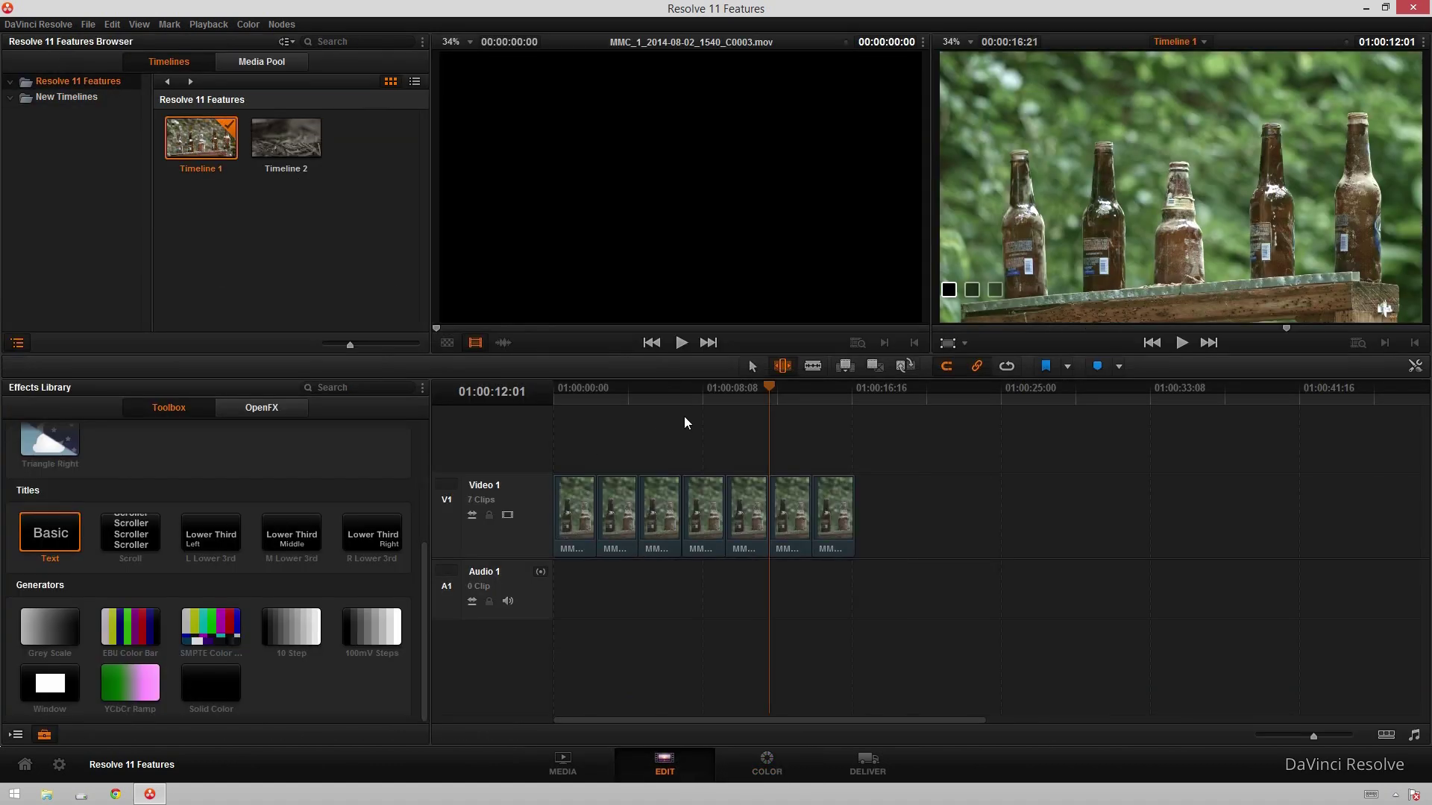
{"action": "left_click", "coordinate": [777, 768]}
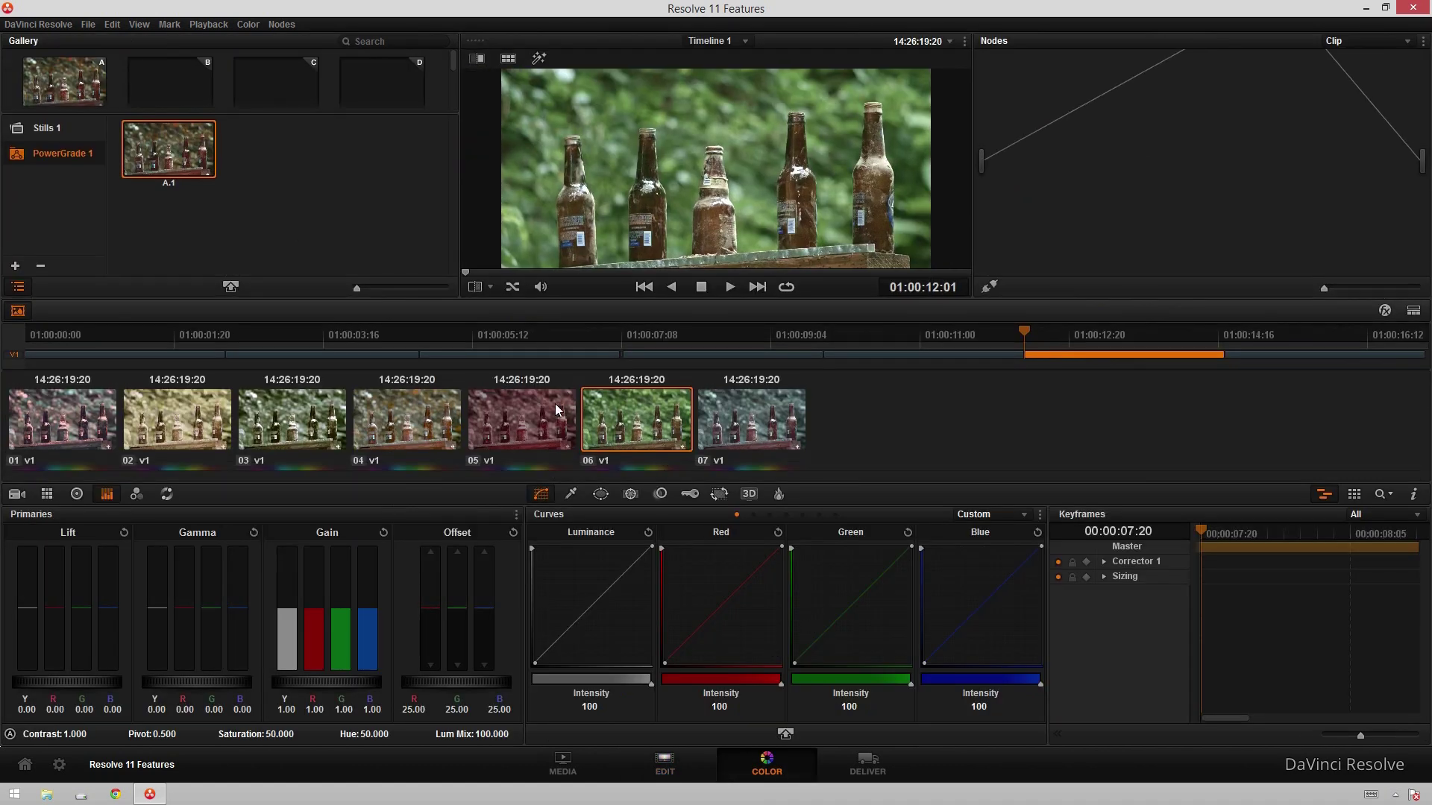
{"action": "left_click", "coordinate": [420, 412]}
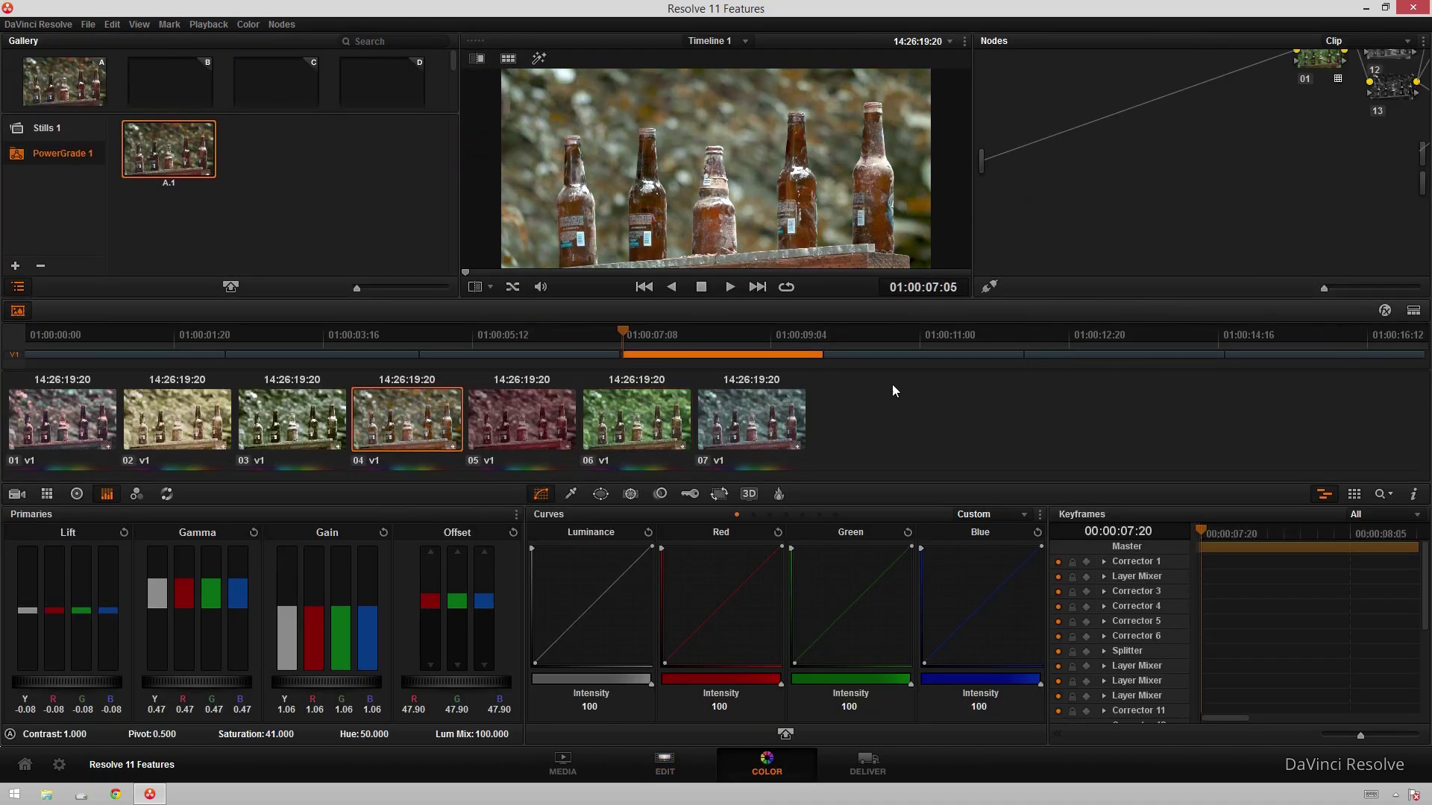
Step: Pan around clip 04's node graph to view its Splitter, Combiner and Layer Mixer nodes
{"action": "left_click_drag", "start_coordinate": [1204, 179], "coordinate": [1087, 293]}
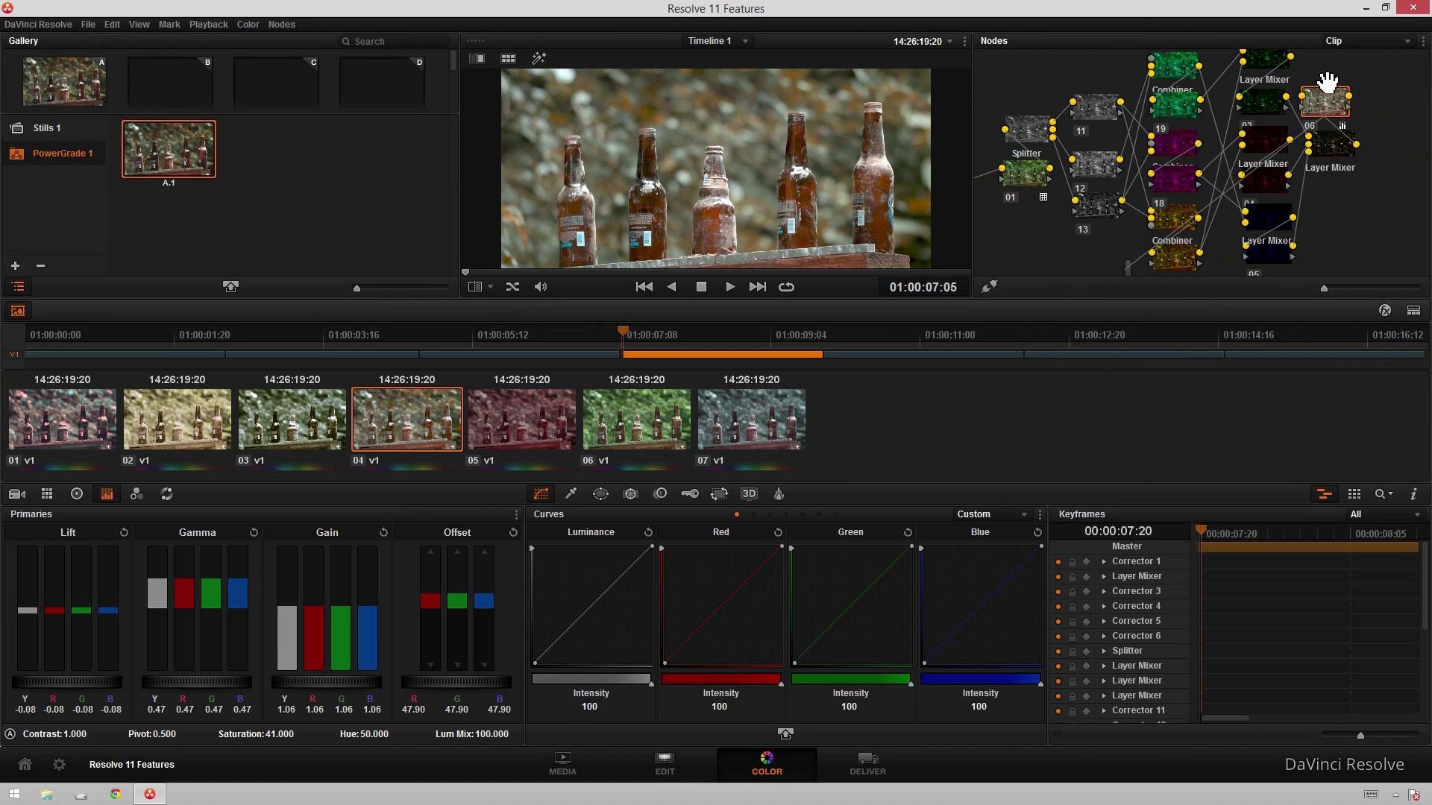
{"action": "left_click_drag", "start_coordinate": [1328, 80], "coordinate": [1357, 67]}
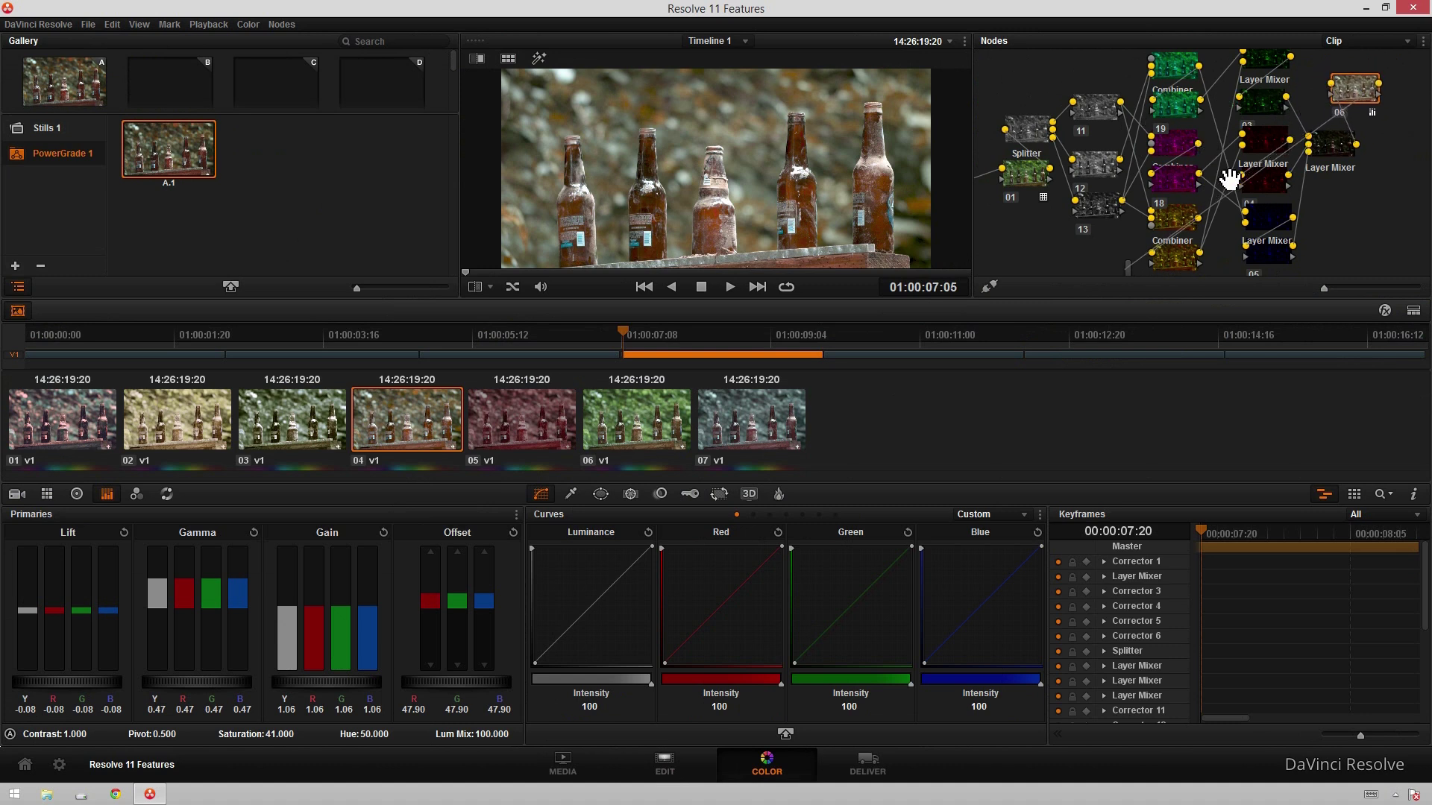
{"action": "left_click_drag", "start_coordinate": [1229, 179], "coordinate": [1129, 182]}
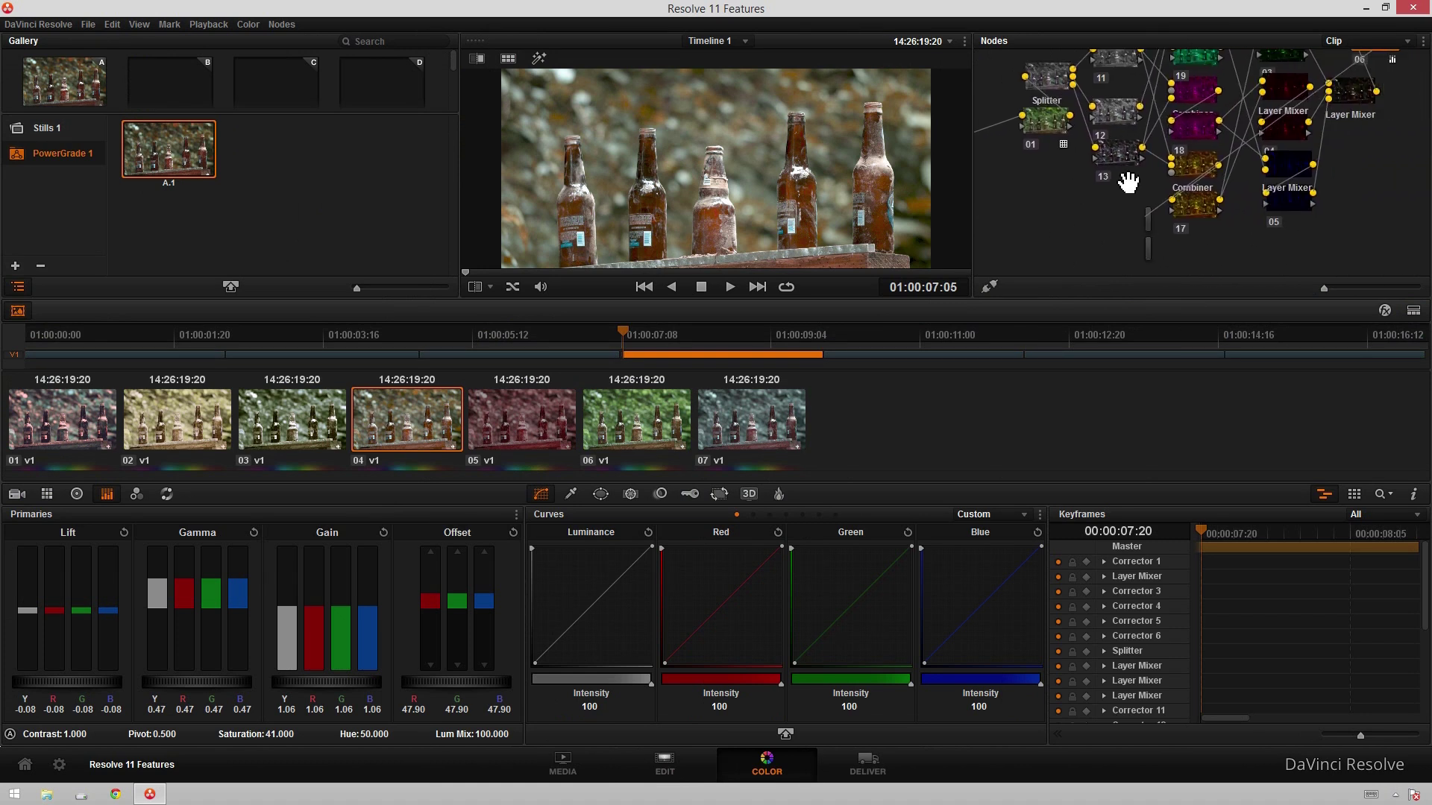
{"action": "left_click_drag", "start_coordinate": [1119, 239], "coordinate": [1078, 279]}
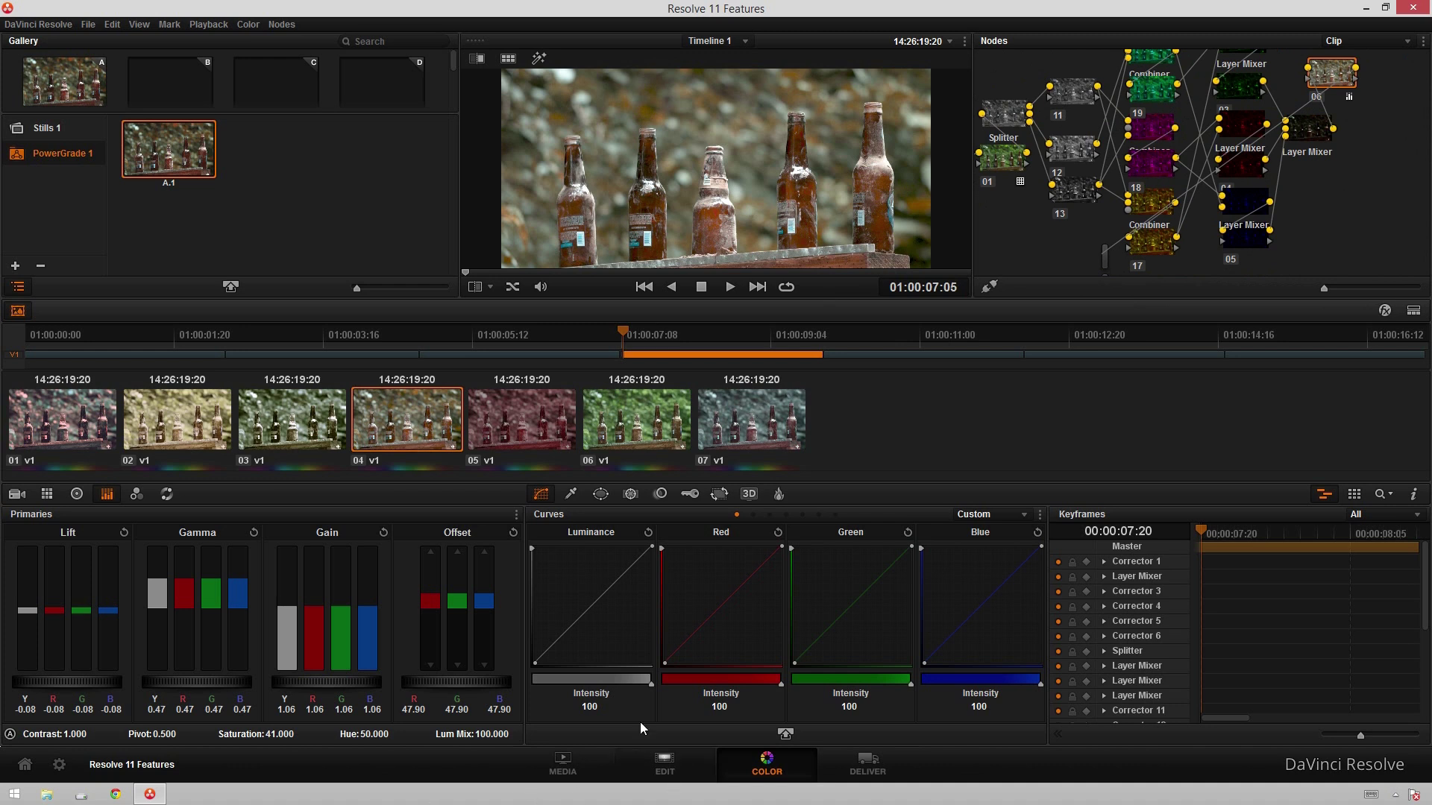
Step: Open Timeline 2's grass clip on the Color page and show the Color Match palette
{"action": "left_click", "coordinate": [652, 775]}
{"action": "double_click", "coordinate": [283, 134]}
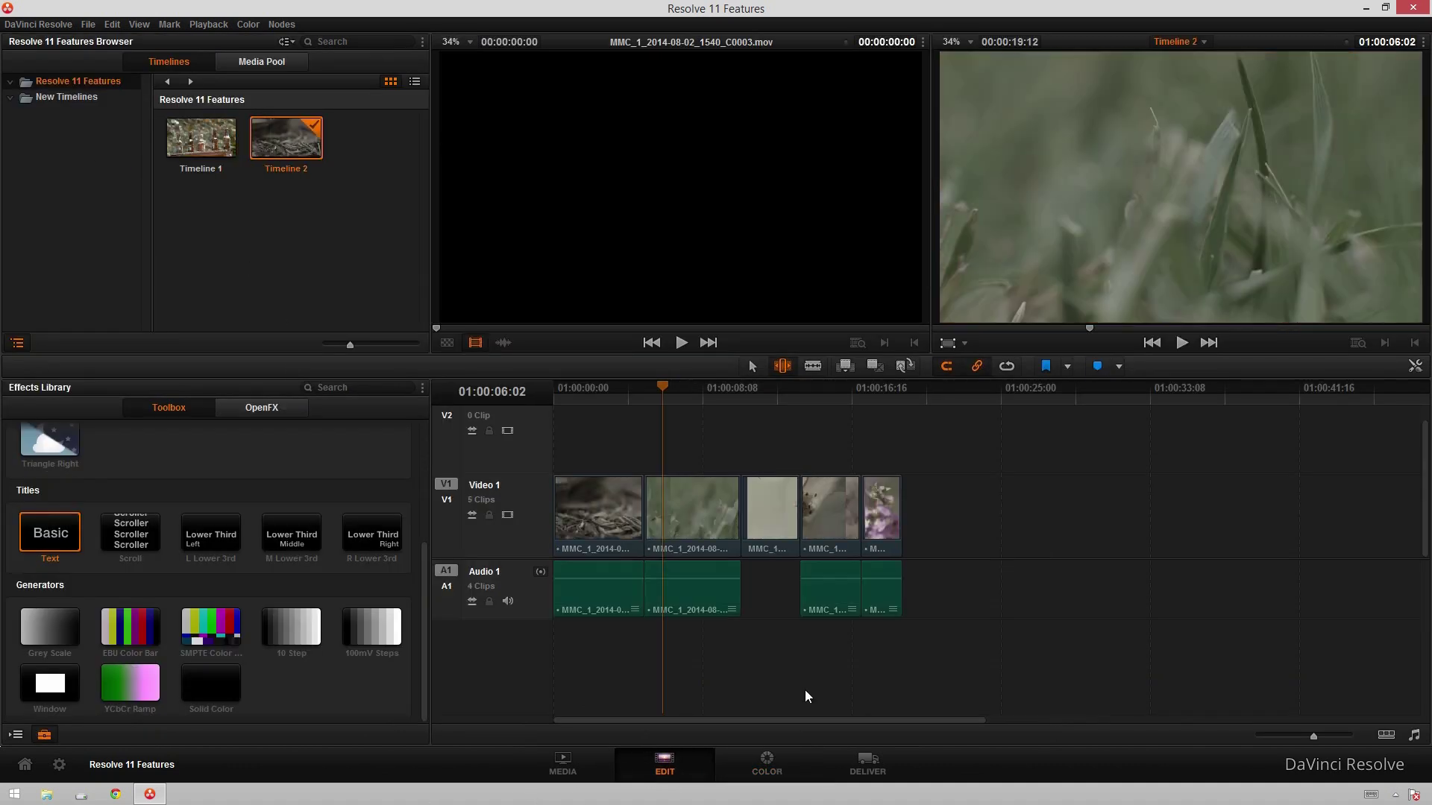
{"action": "key", "text": "shift+6"}
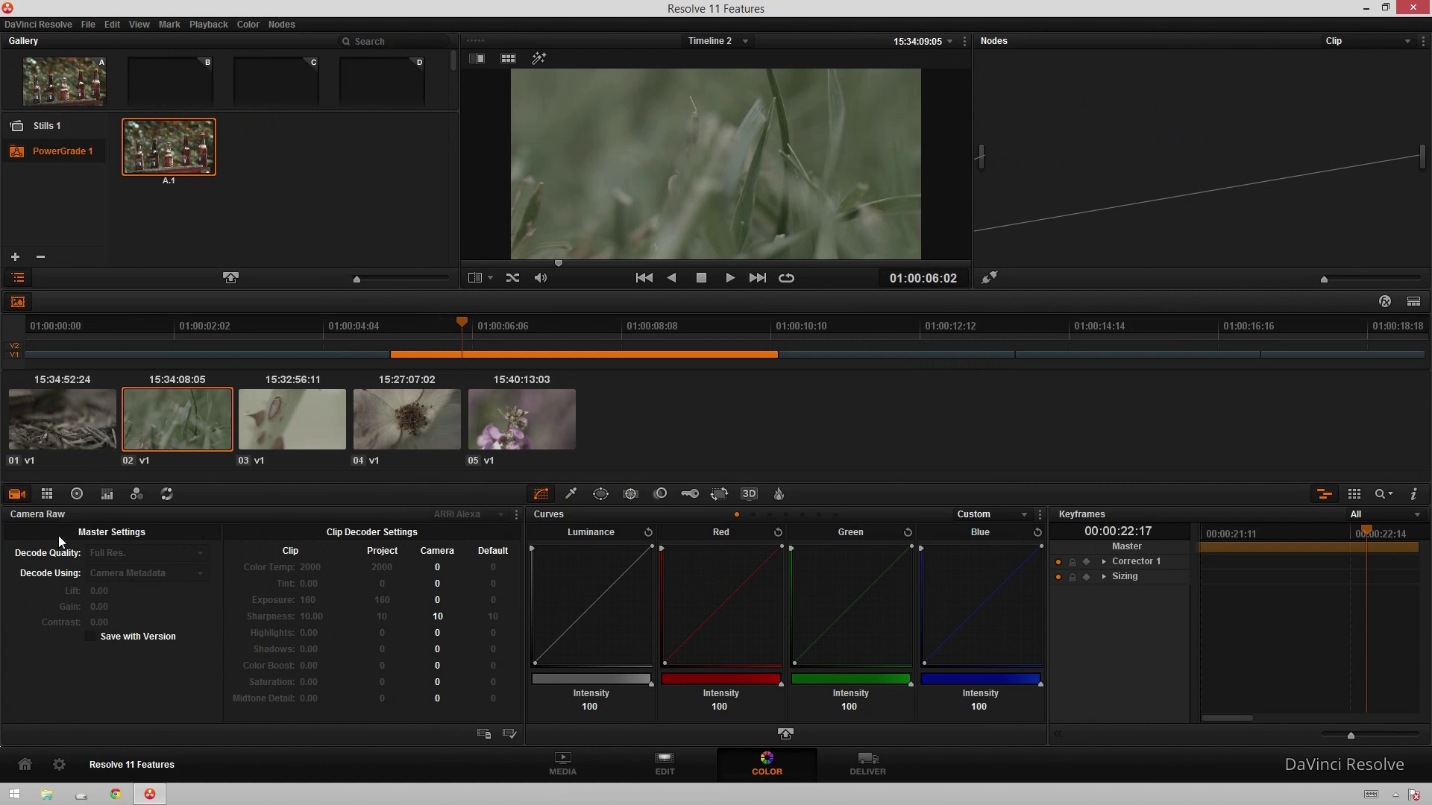
{"action": "left_click", "coordinate": [47, 493]}
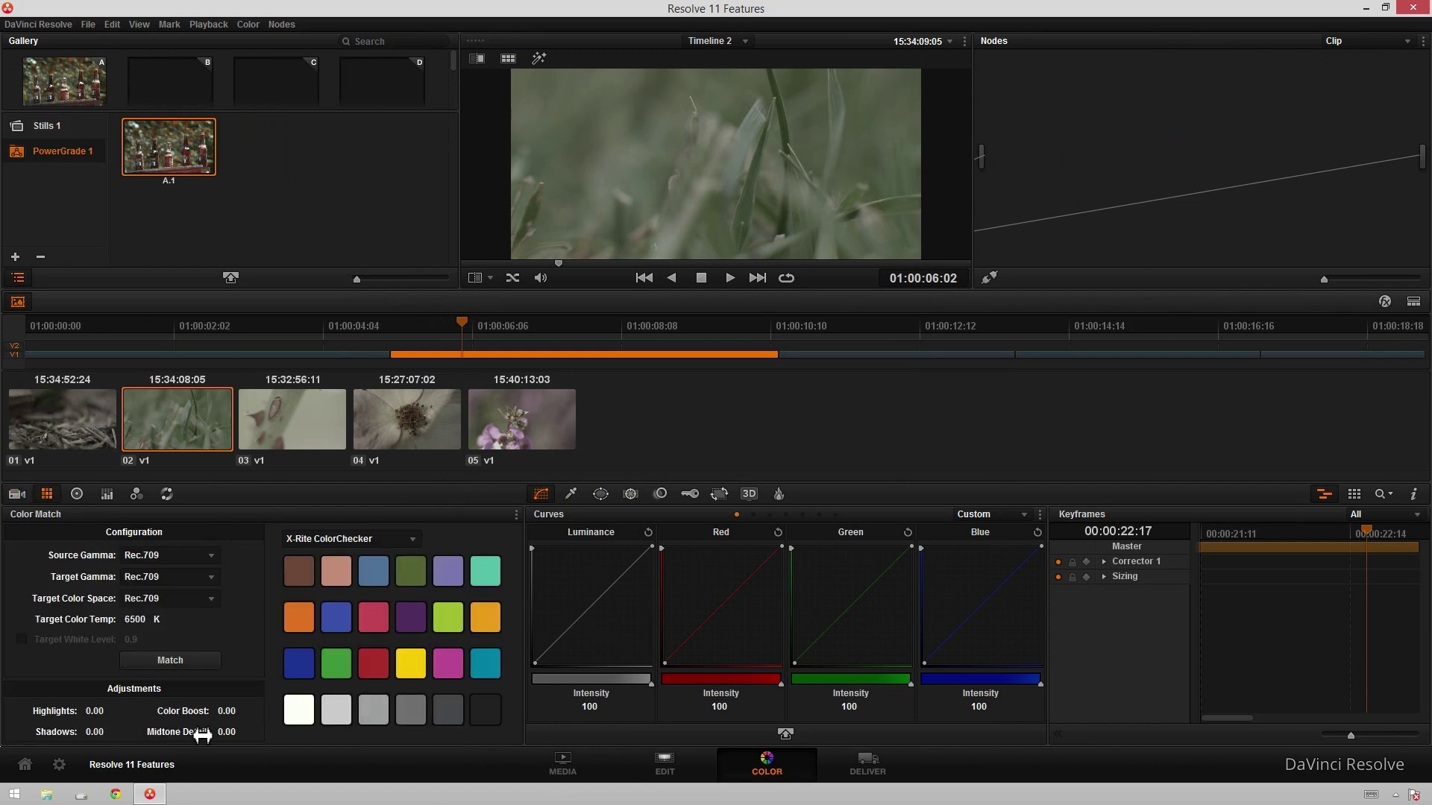
{"action": "left_click", "coordinate": [17, 497]}
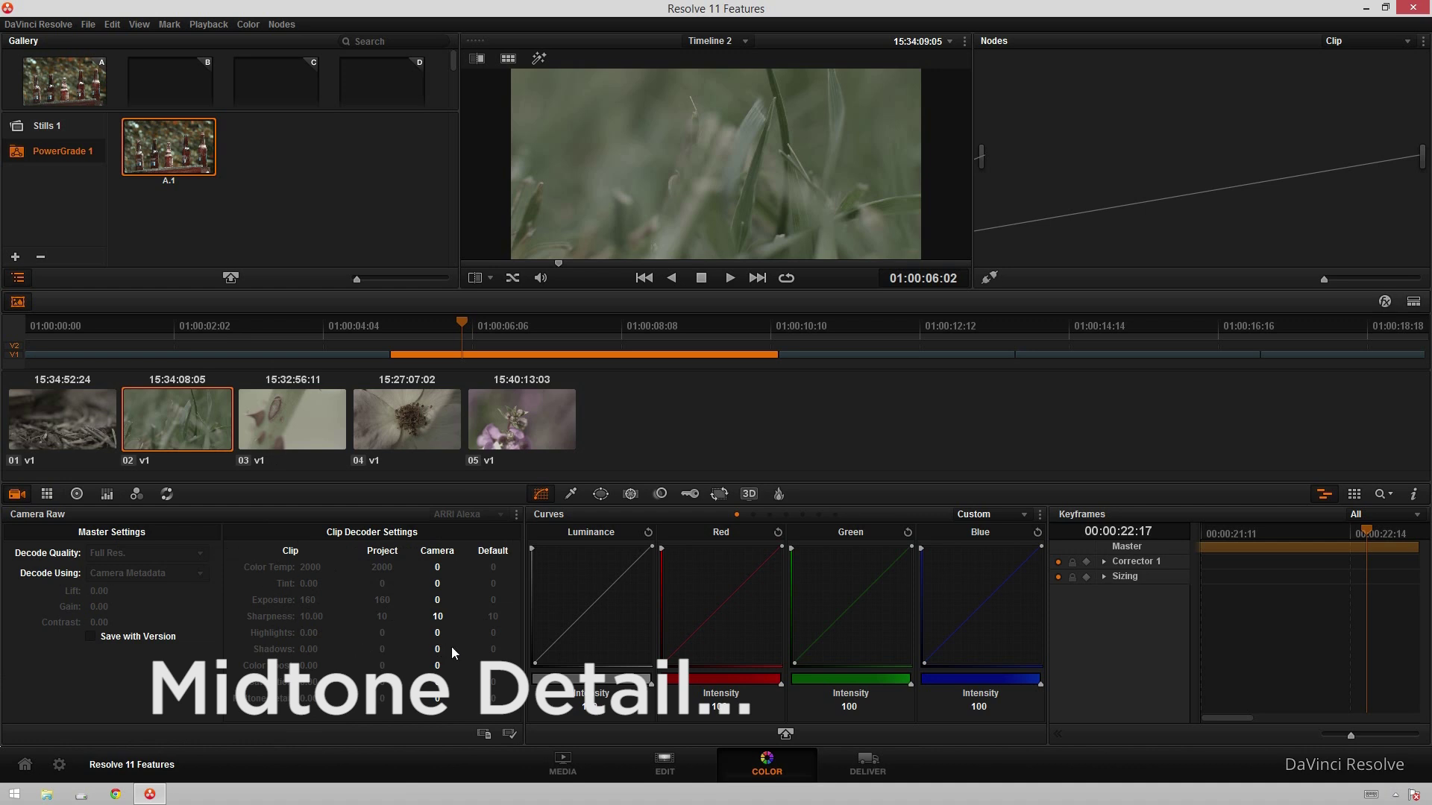
{"action": "left_click", "coordinate": [47, 493]}
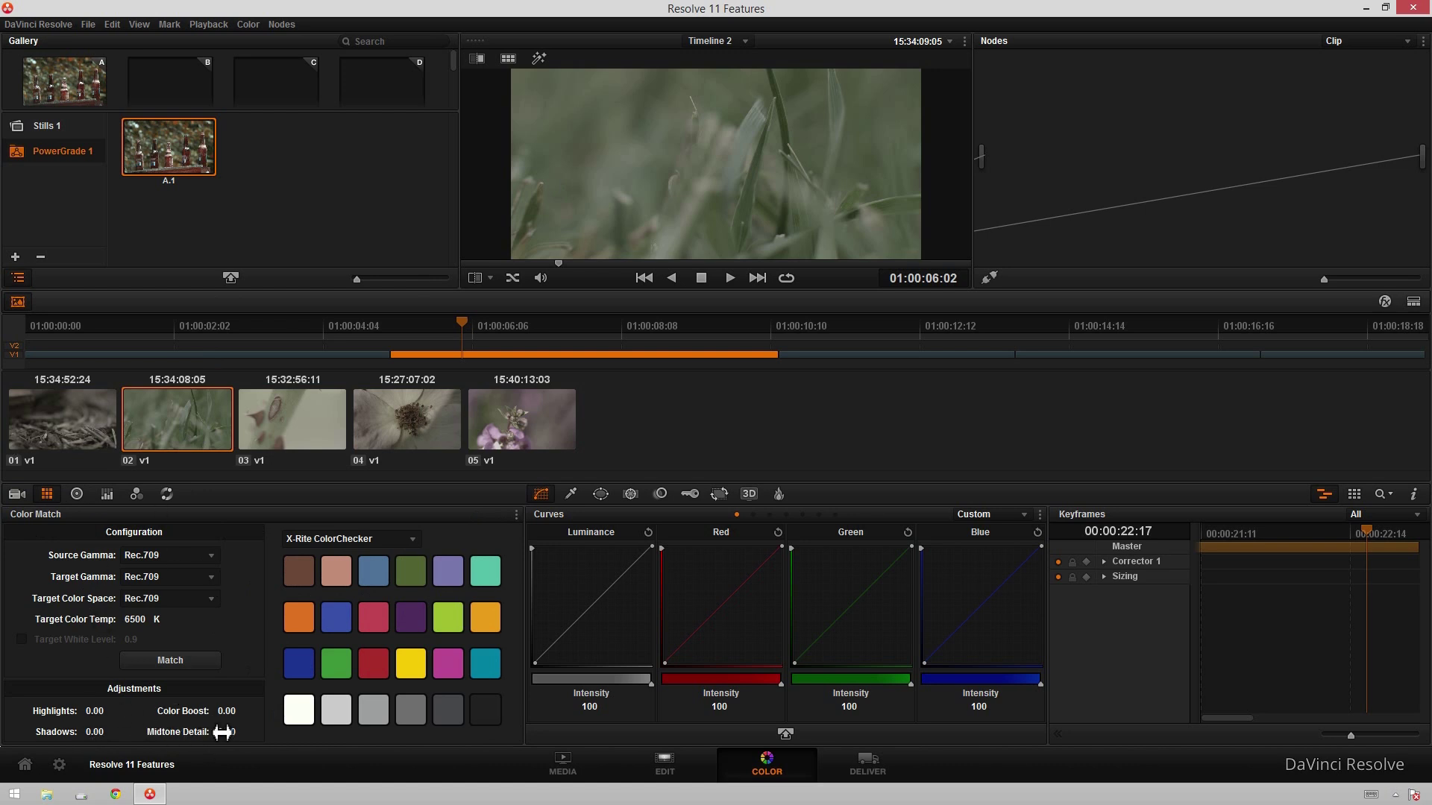
Step: Adjust the Color Match Shadows and Highlights, then set Midtone Detail back to 0.00
{"action": "left_click_drag", "start_coordinate": [100, 741], "coordinate": [123, 709]}
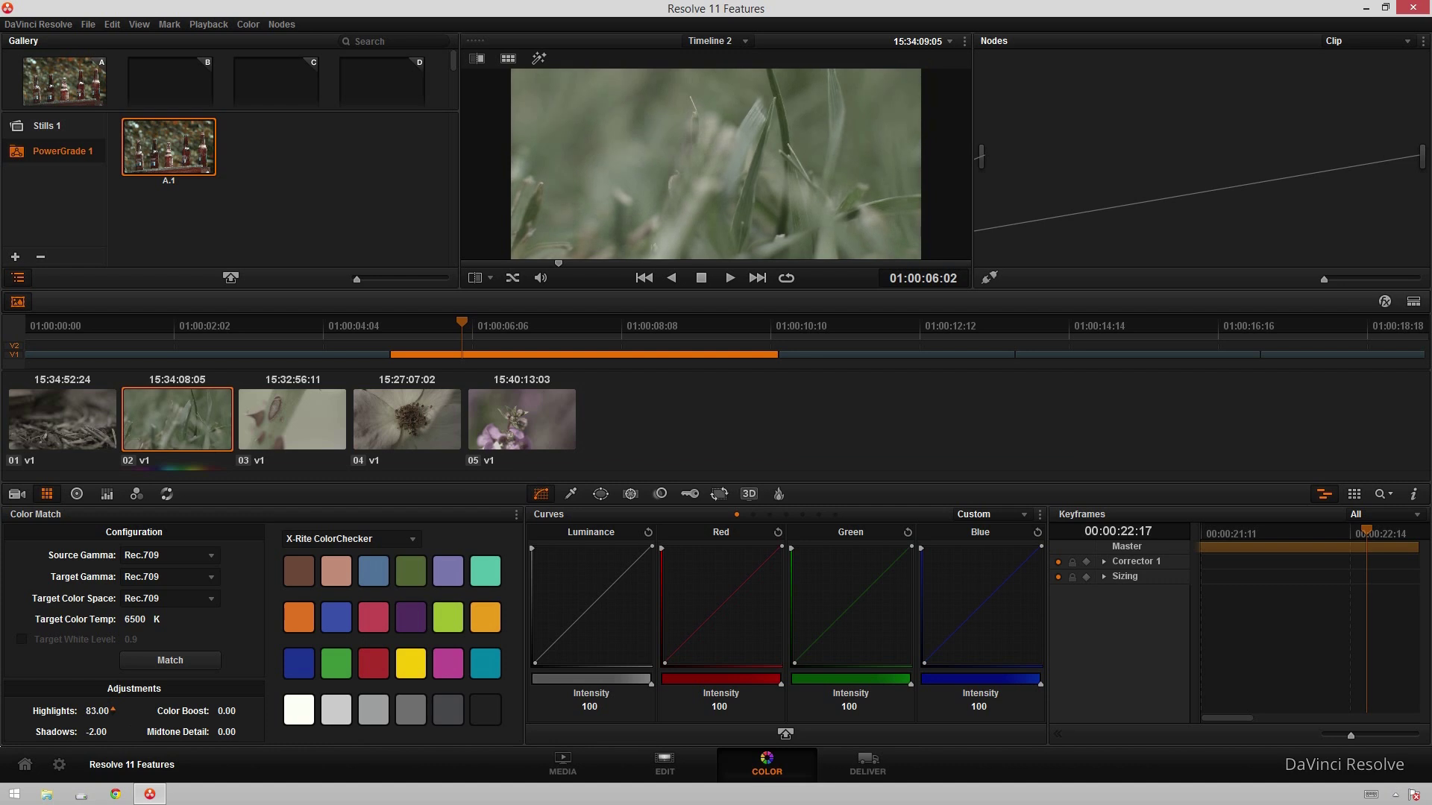
{"action": "mouse_move", "coordinate": [235, 732]}
{"action": "left_mouse_down"}
{"action": "mouse_move", "coordinate": [254, 731]}
{"action": "mouse_move", "coordinate": [226, 737]}
{"action": "left_mouse_up"}
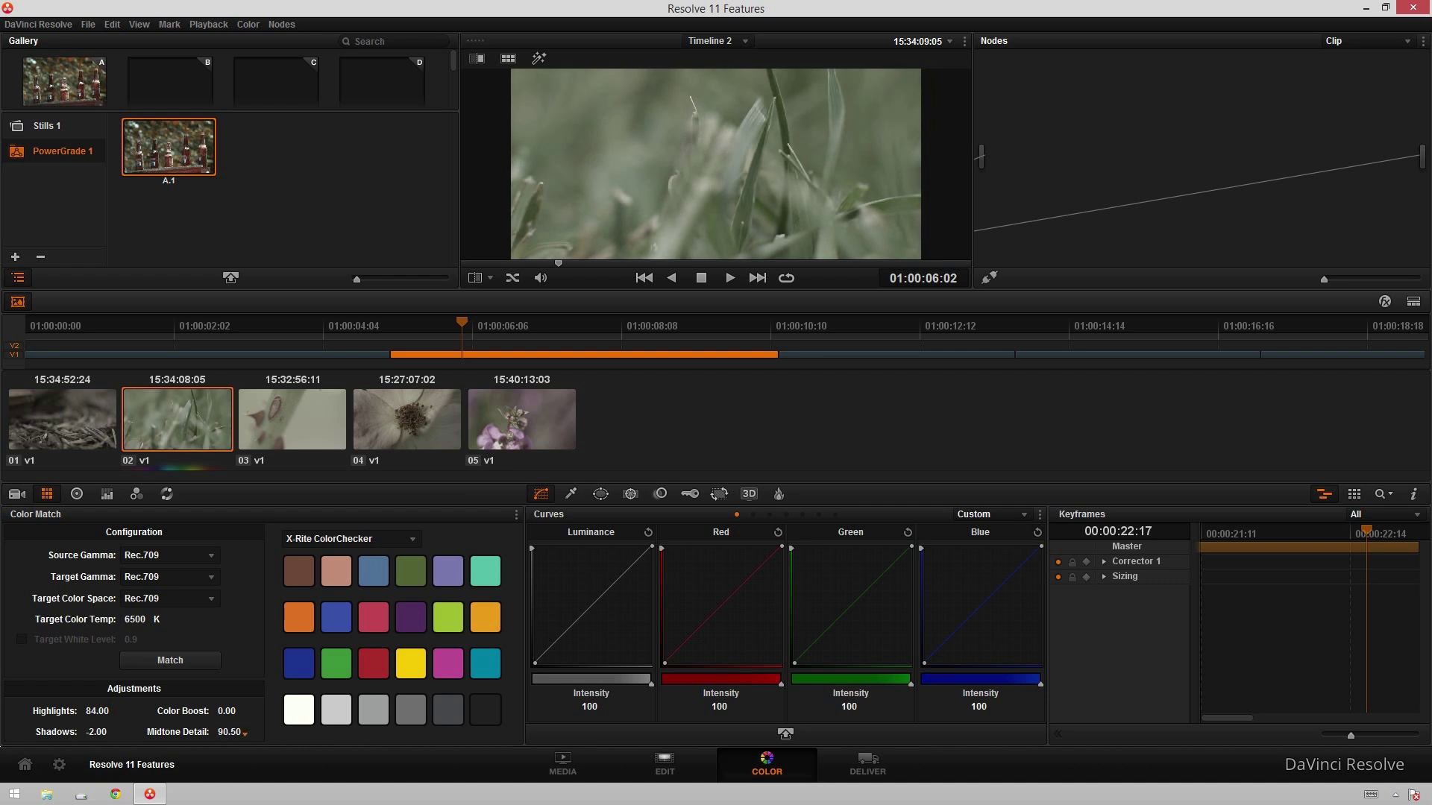
{"action": "double_click", "coordinate": [231, 733]}
{"action": "type", "text": "0"}
{"action": "key", "text": "Return"}
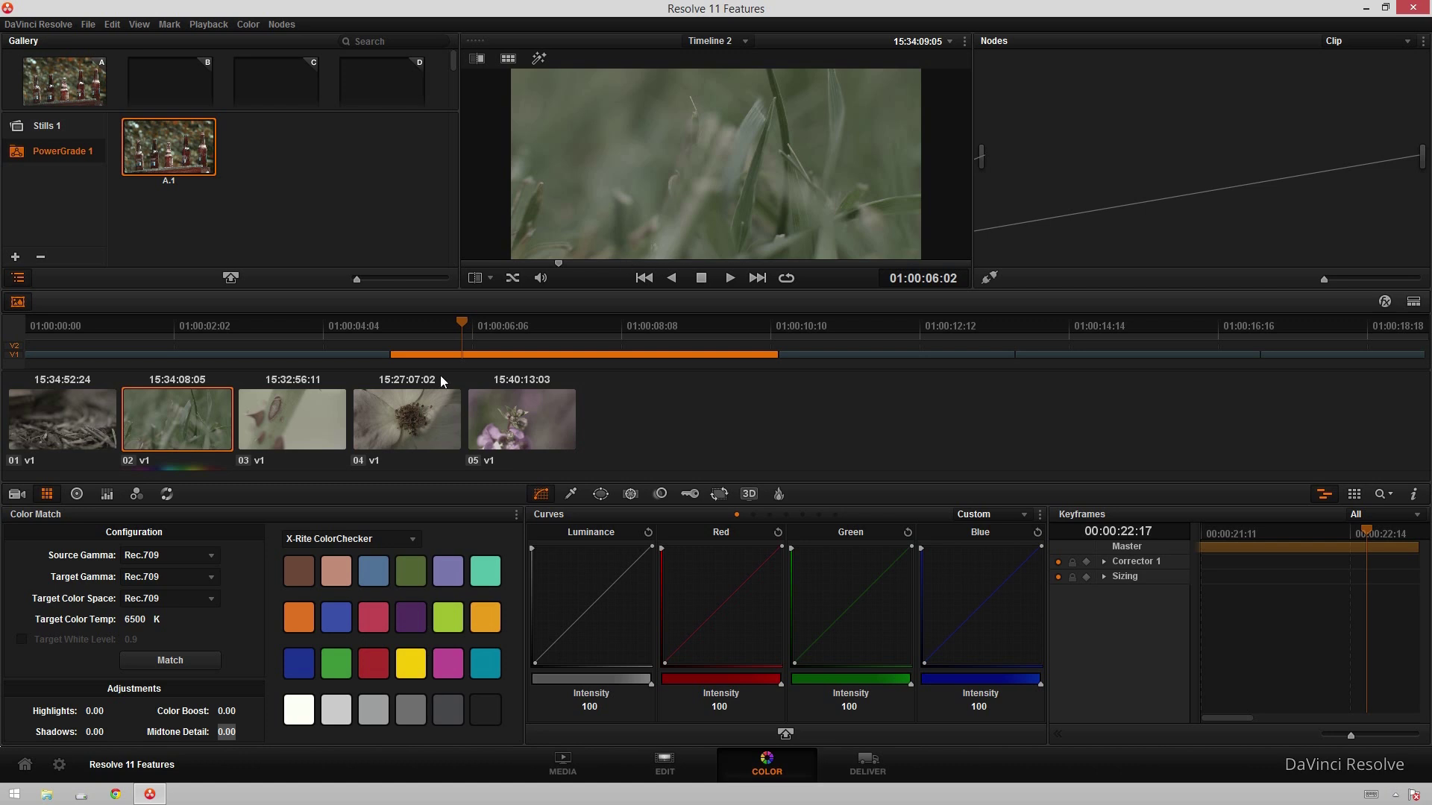
Step: Put clips 02 and 03 into a new color group named 'Green 2'
{"action": "left_click", "coordinate": [303, 416], "text": "ctrl"}
{"action": "right_click", "coordinate": [272, 420]}
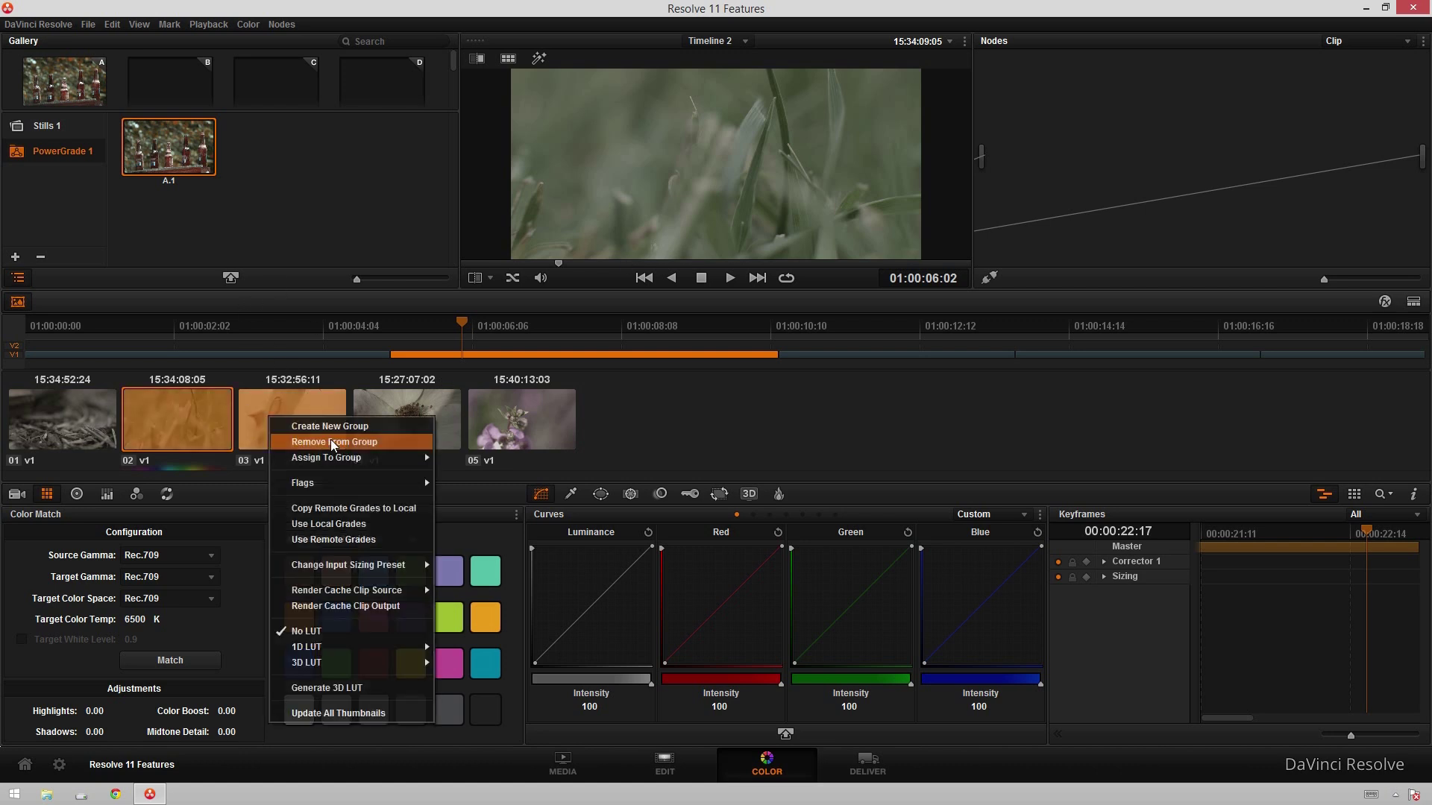
{"action": "left_click", "coordinate": [347, 427]}
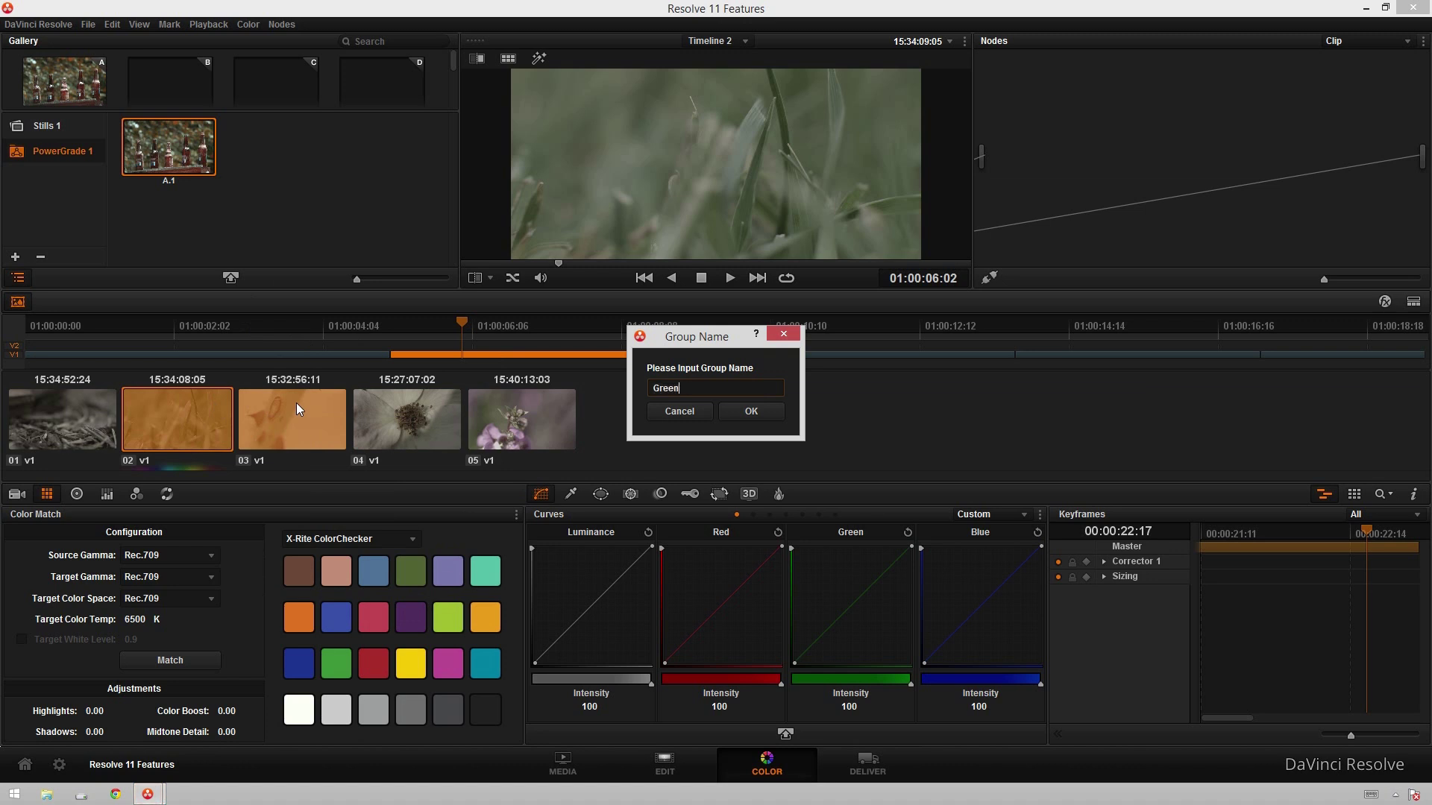
{"action": "key", "text": "Return"}
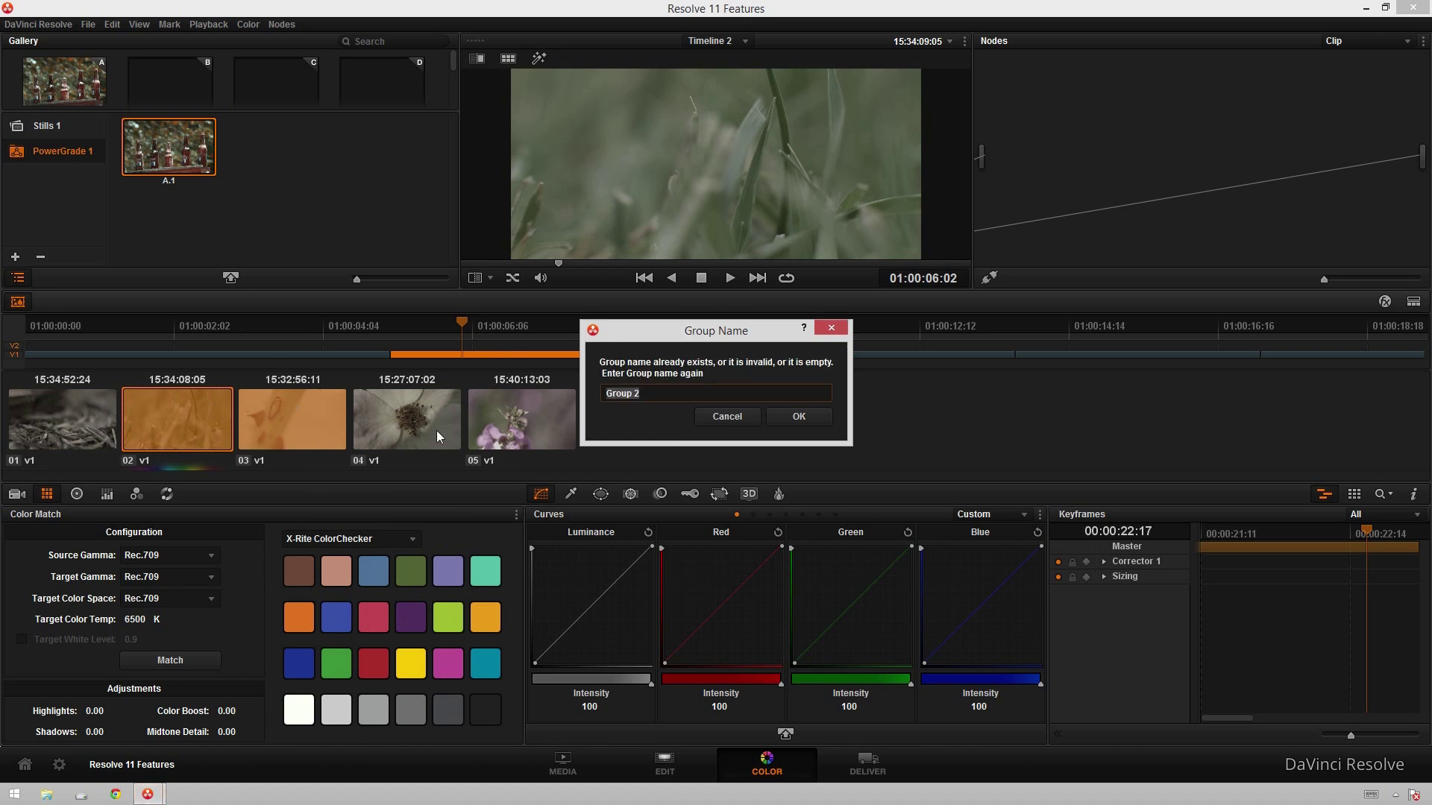
{"action": "type", "text": "Green 2"}
{"action": "key", "text": "Return"}
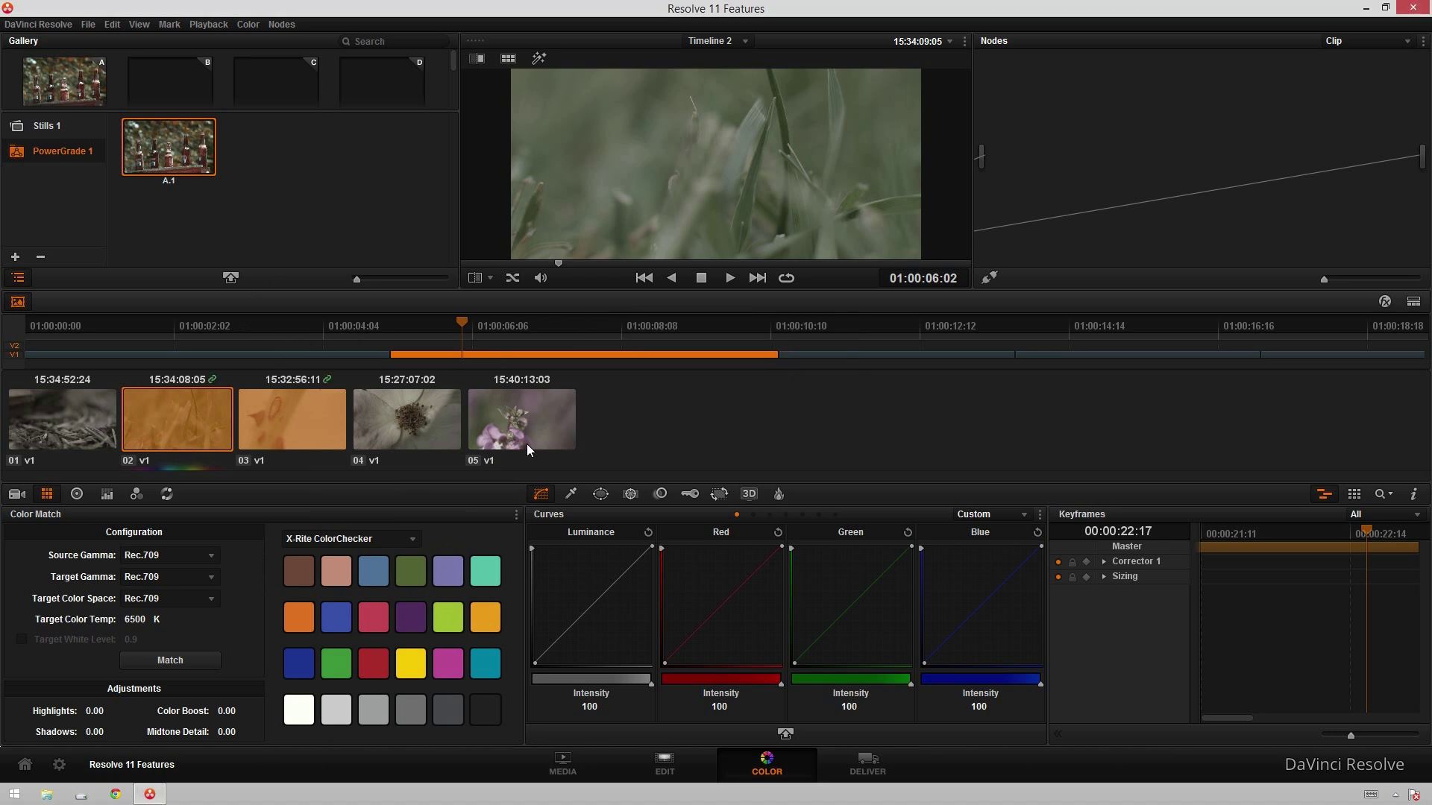
{"action": "left_click", "coordinate": [153, 428]}
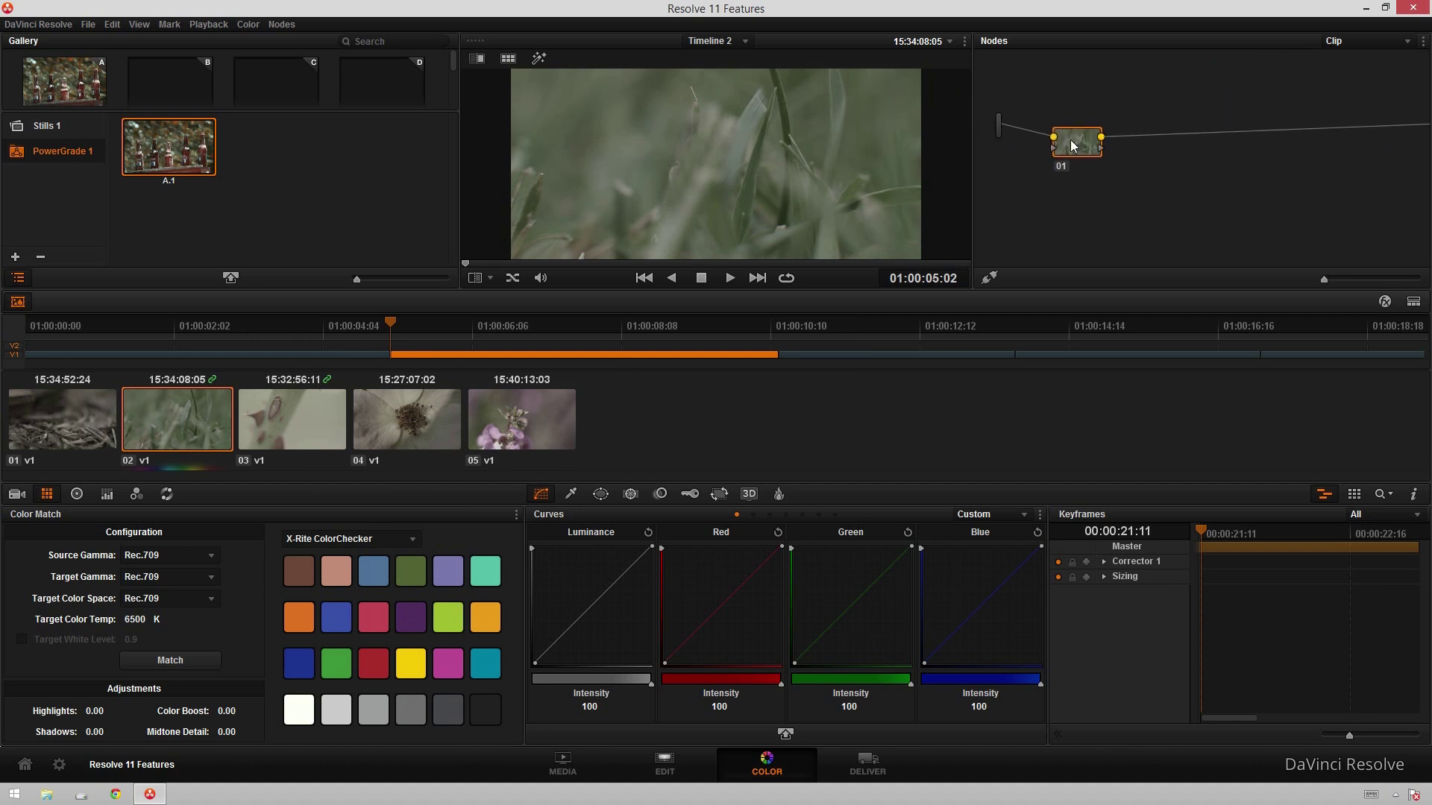
Step: Switch between clips 02 and 03, ending with clip 02 selected
{"action": "left_click", "coordinate": [286, 419]}
{"action": "left_click", "coordinate": [222, 429]}
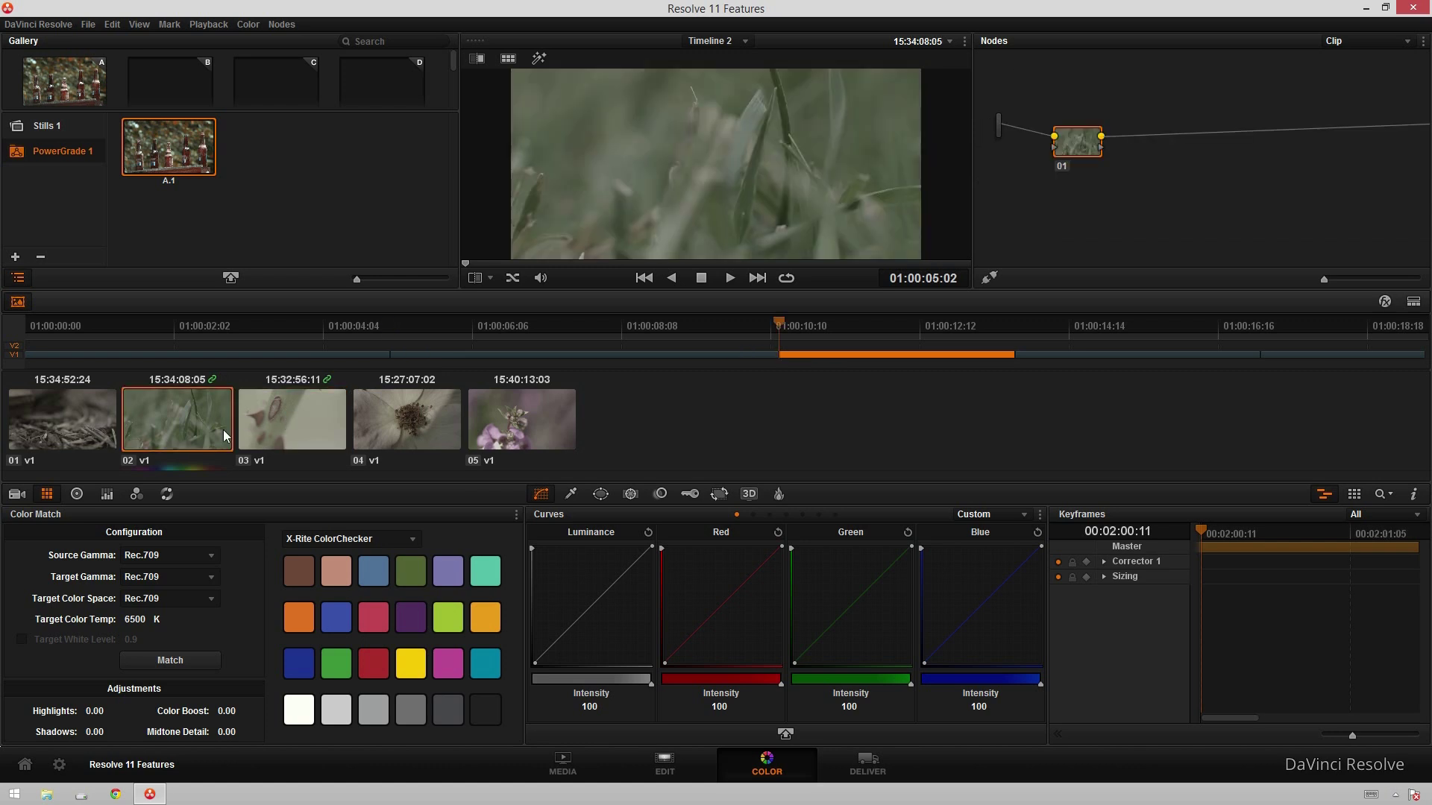
{"action": "left_click", "coordinate": [286, 420]}
{"action": "left_click", "coordinate": [212, 431]}
{"action": "right_click", "coordinate": [658, 134]}
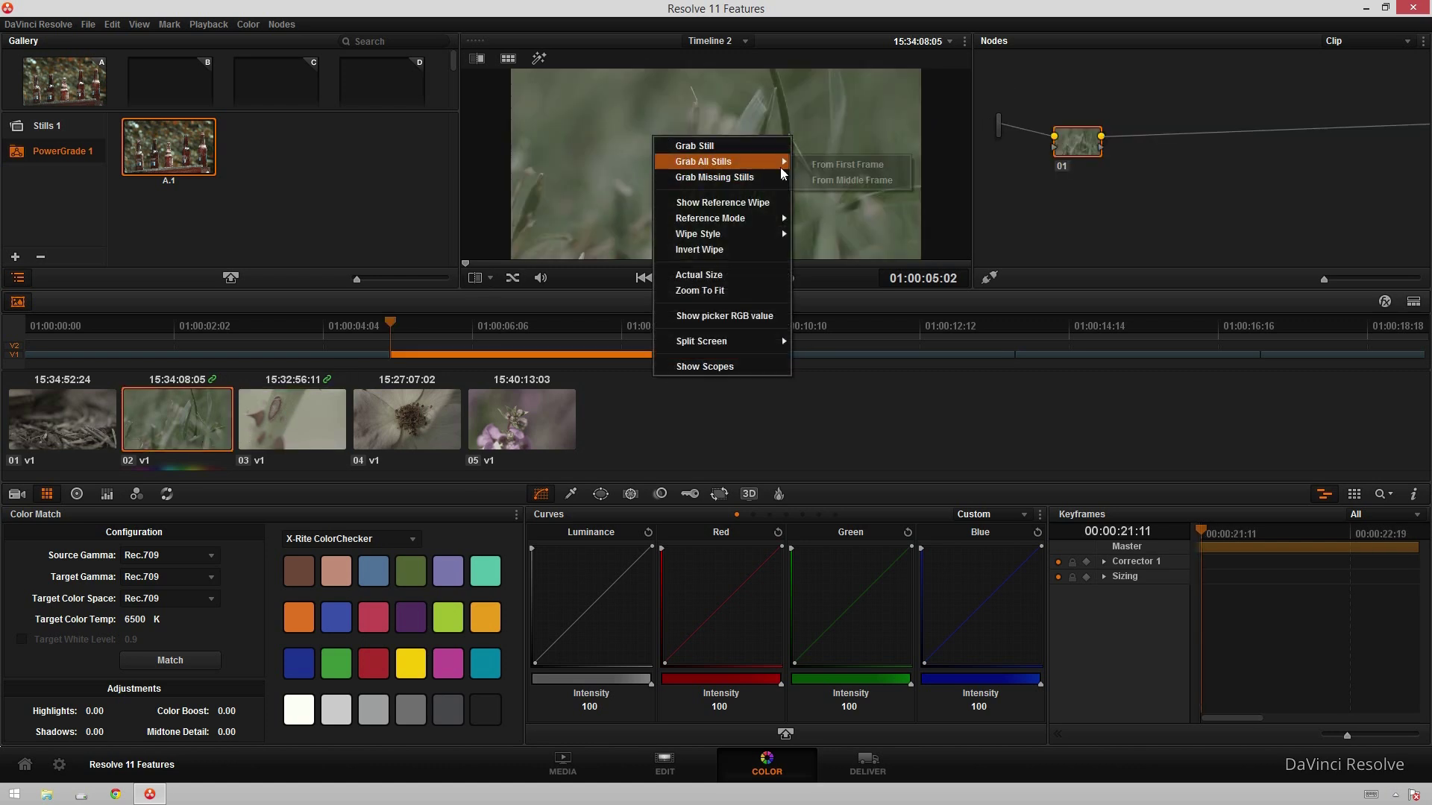
{"action": "left_click", "coordinate": [629, 144]}
Step: Turn split screen on and set the viewer to show neighbouring clips side by side
{"action": "left_click", "coordinate": [149, 25]}
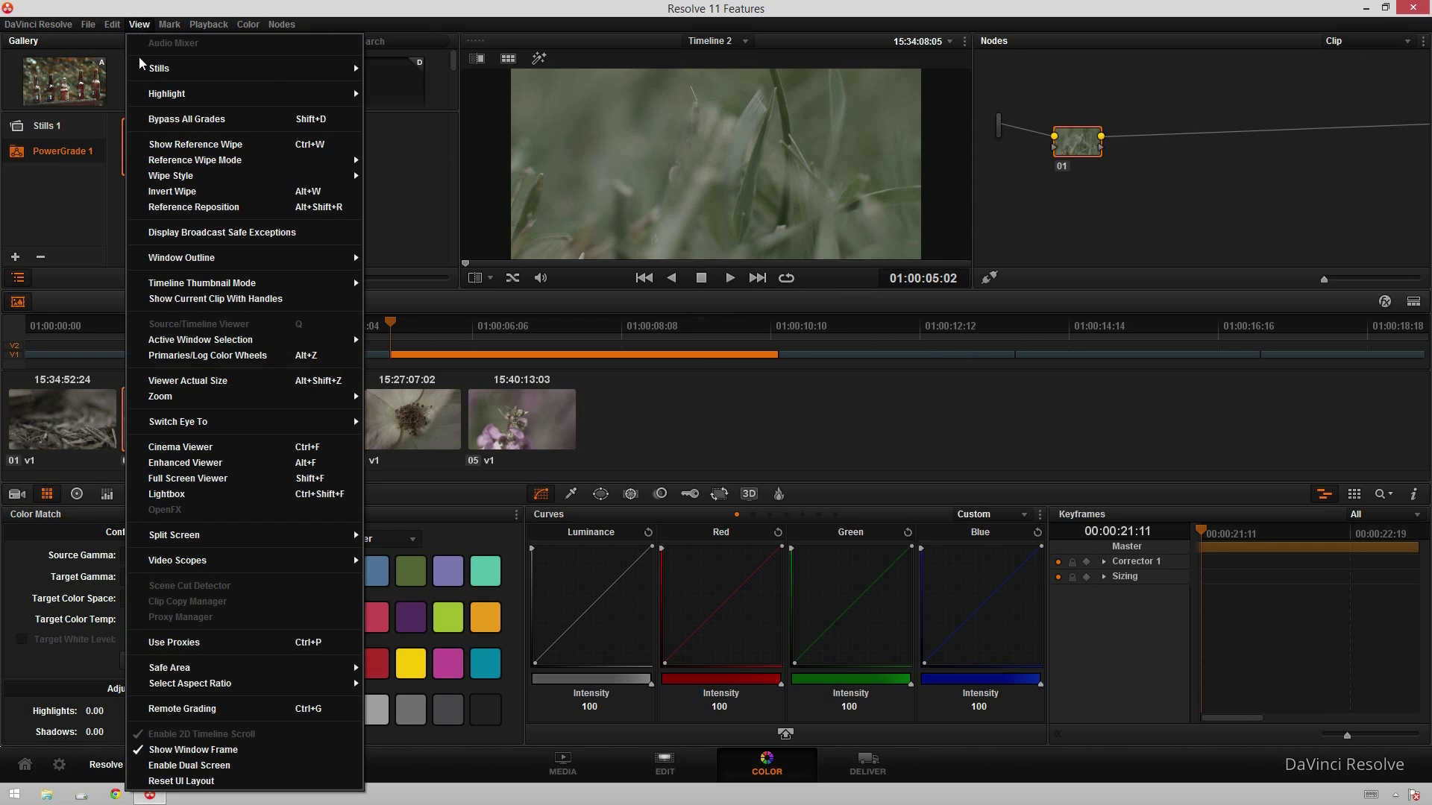
{"action": "mouse_move", "coordinate": [255, 539]}
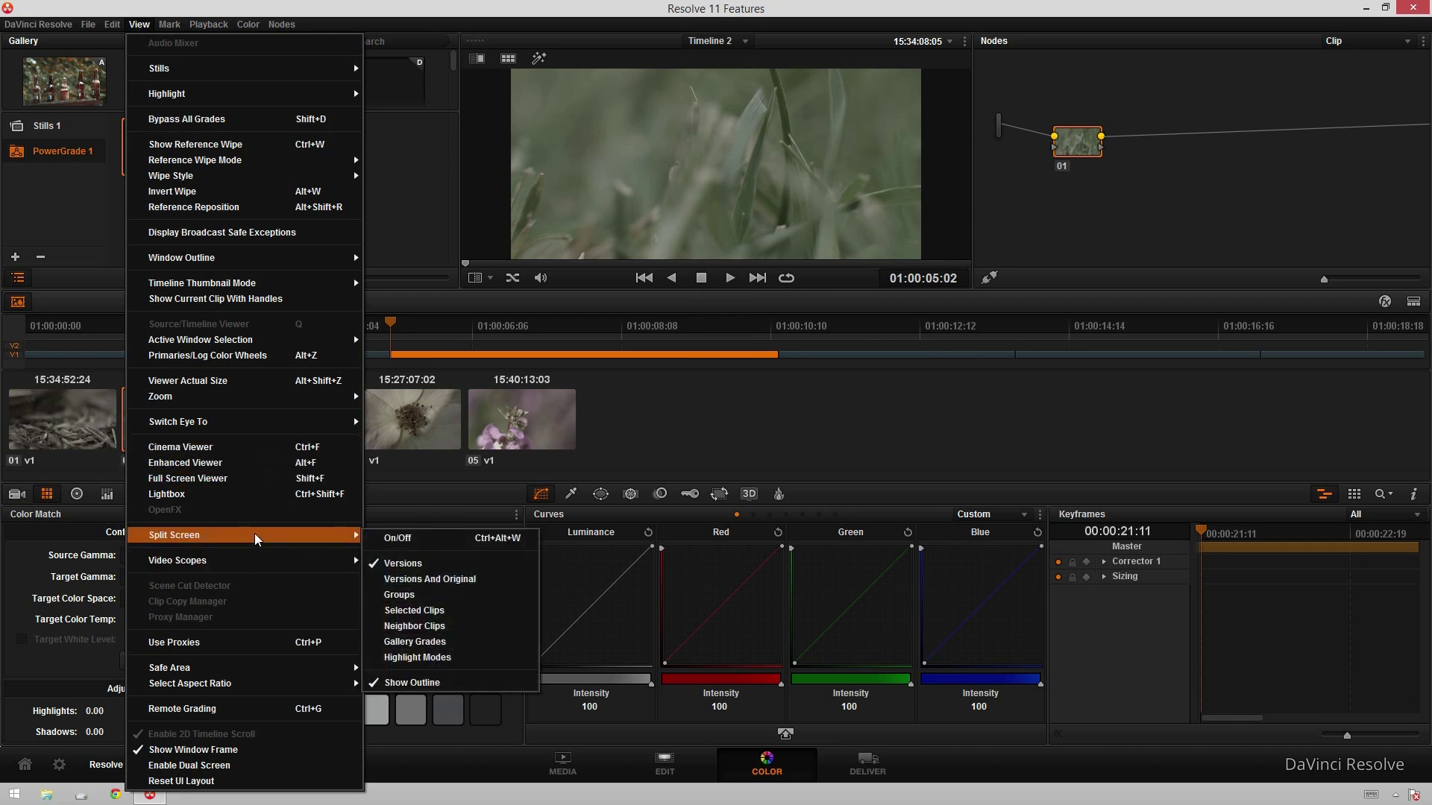
{"action": "left_click", "coordinate": [403, 538]}
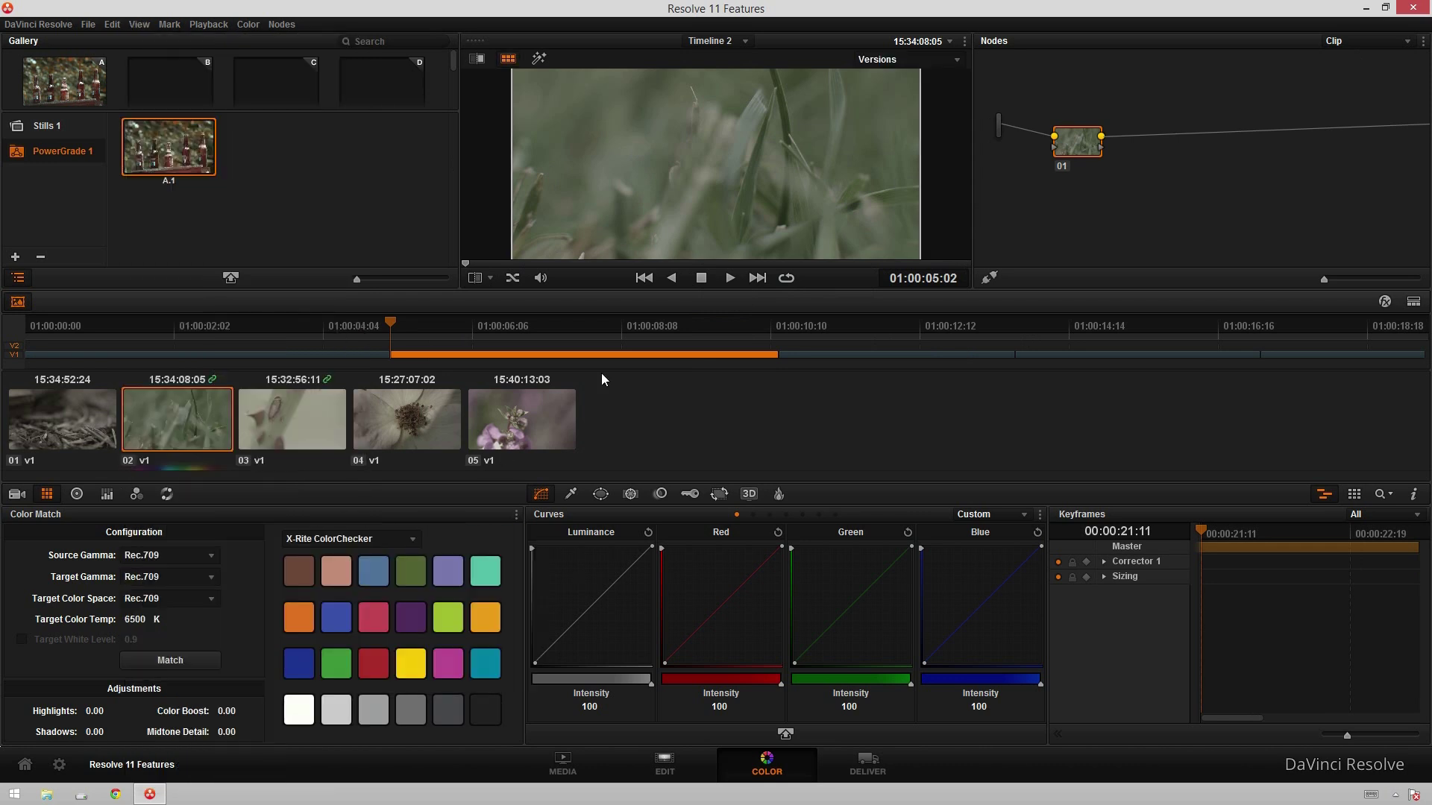
{"action": "left_click", "coordinate": [477, 61]}
{"action": "right_click", "coordinate": [703, 121]}
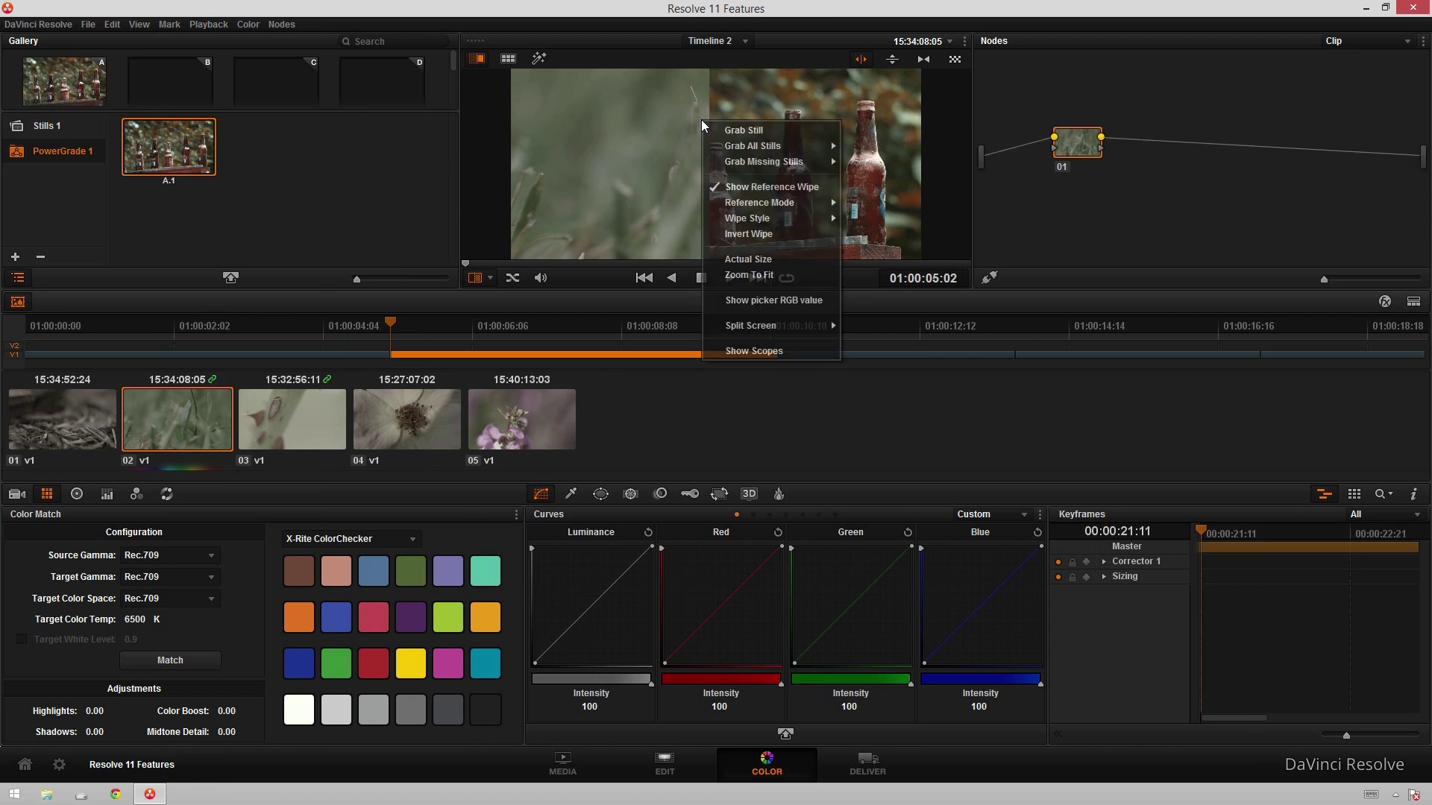
{"action": "mouse_move", "coordinate": [787, 327]}
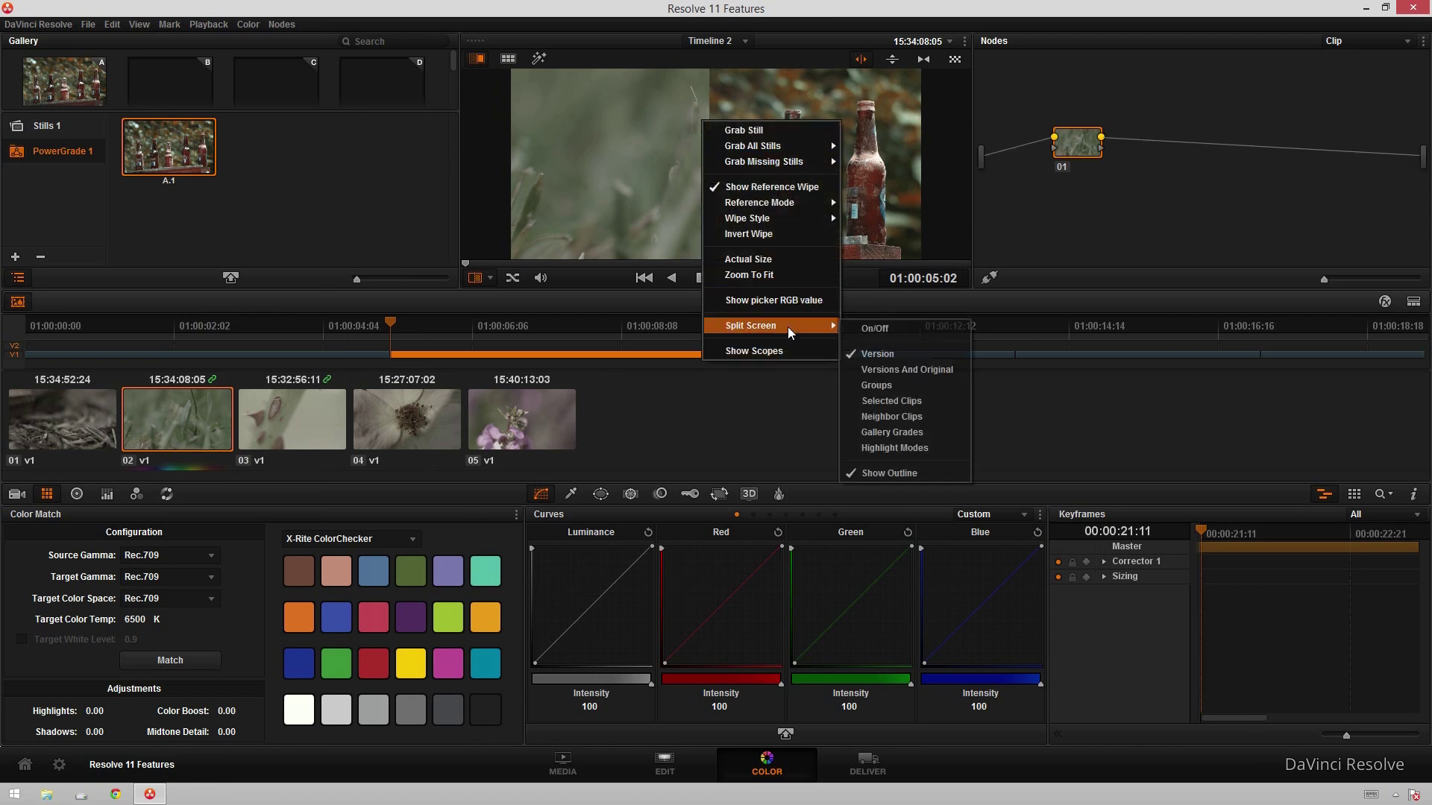
{"action": "left_click", "coordinate": [925, 415]}
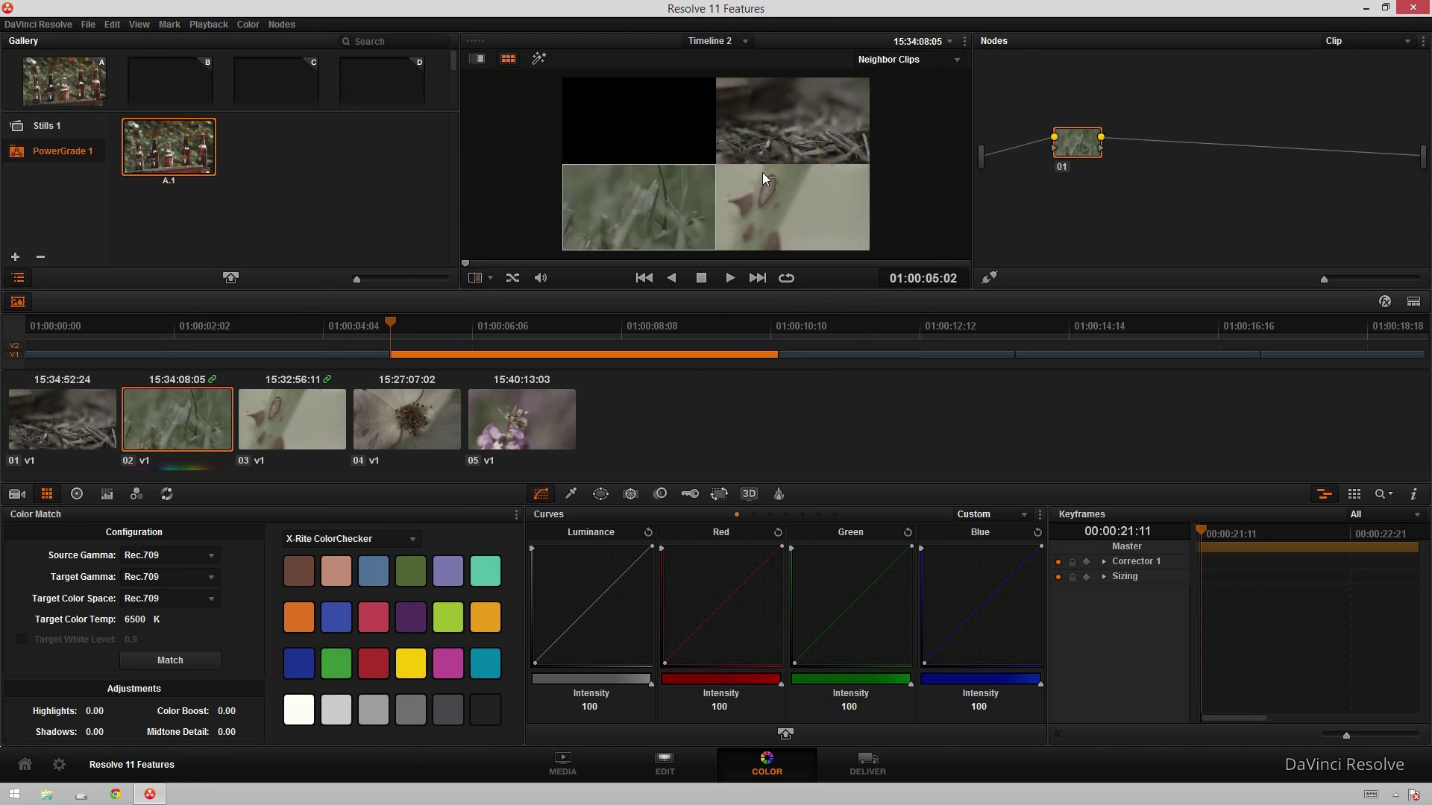
{"action": "scroll", "coordinate": [734, 176], "scroll_direction": "up", "scroll_amount": 3}
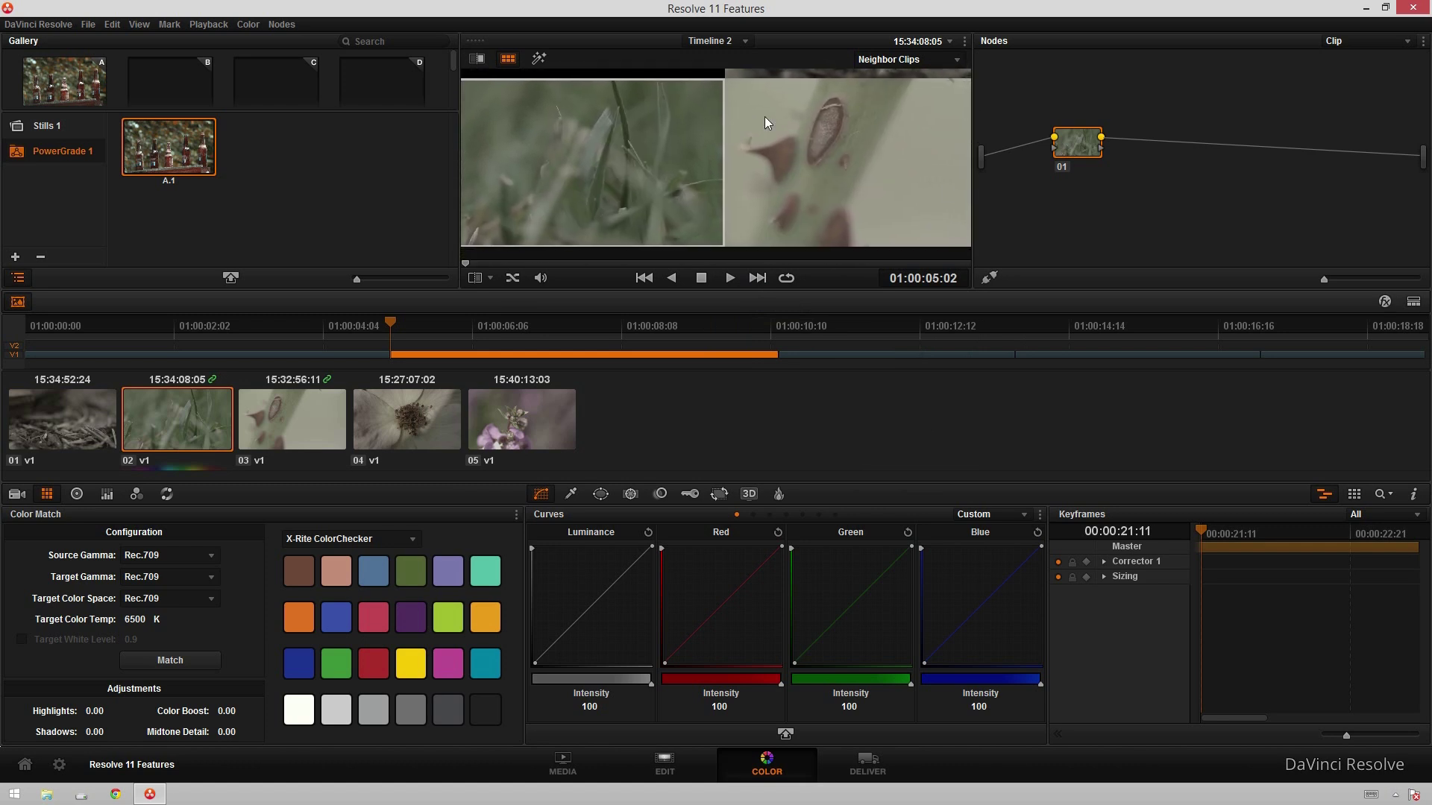
Step: Raise clip 02's Lift to 0.02 and Gamma to 0.04 on the Color Wheels
{"action": "left_click", "coordinate": [76, 495]}
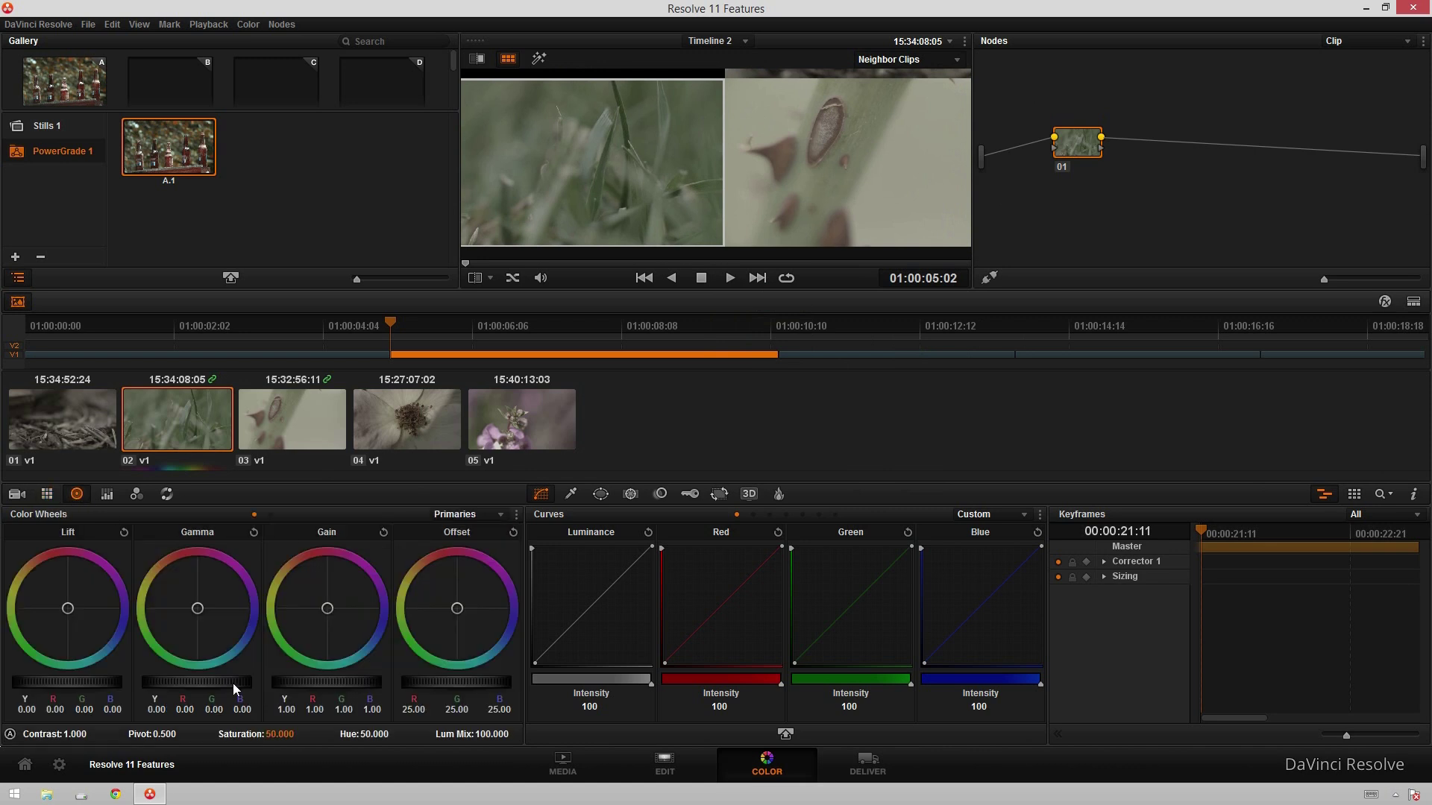
{"action": "left_click_drag", "start_coordinate": [286, 674], "coordinate": [238, 673]}
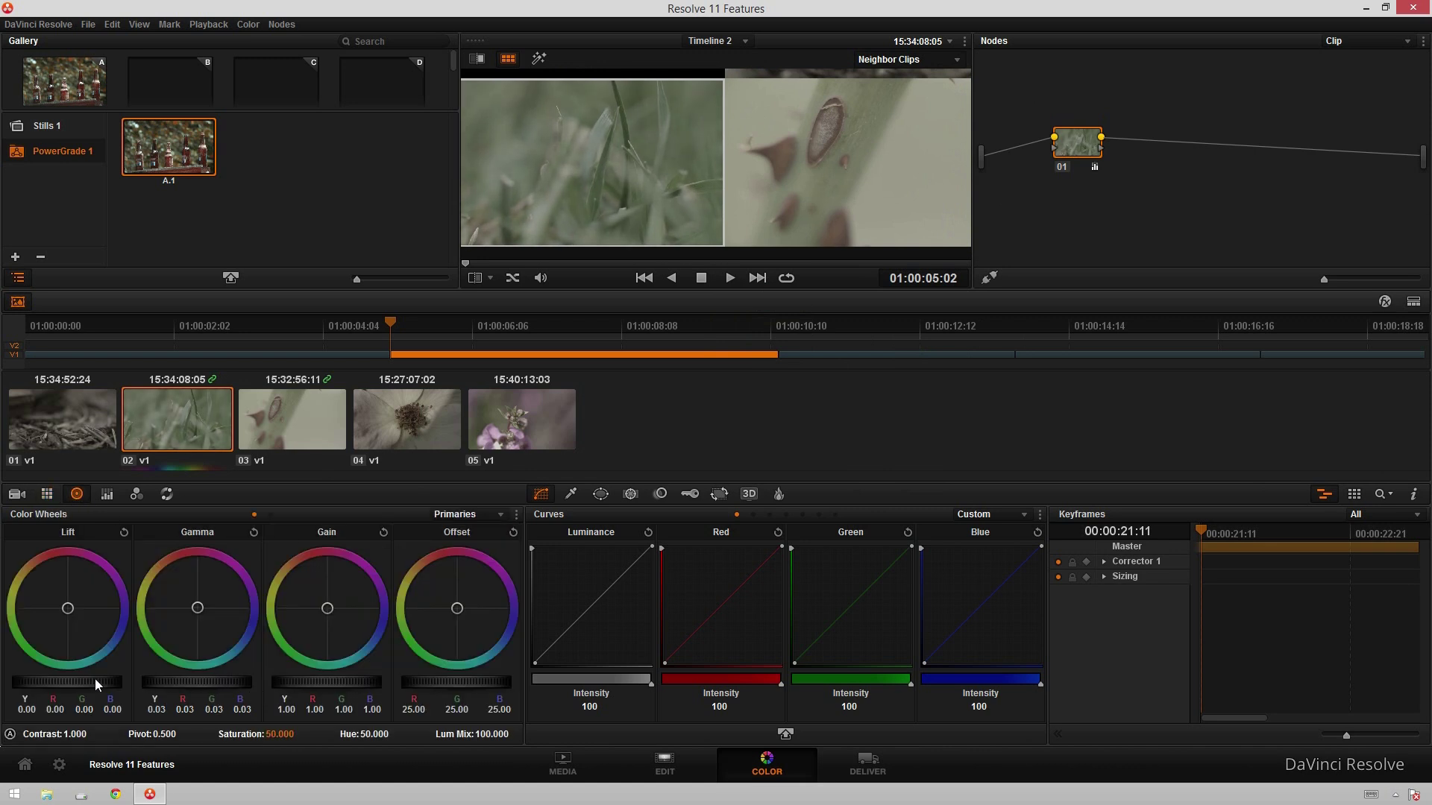
{"action": "mouse_move", "coordinate": [126, 679]}
{"action": "left_mouse_down"}
{"action": "mouse_move", "coordinate": [153, 670]}
{"action": "mouse_move", "coordinate": [122, 664]}
{"action": "left_mouse_up"}
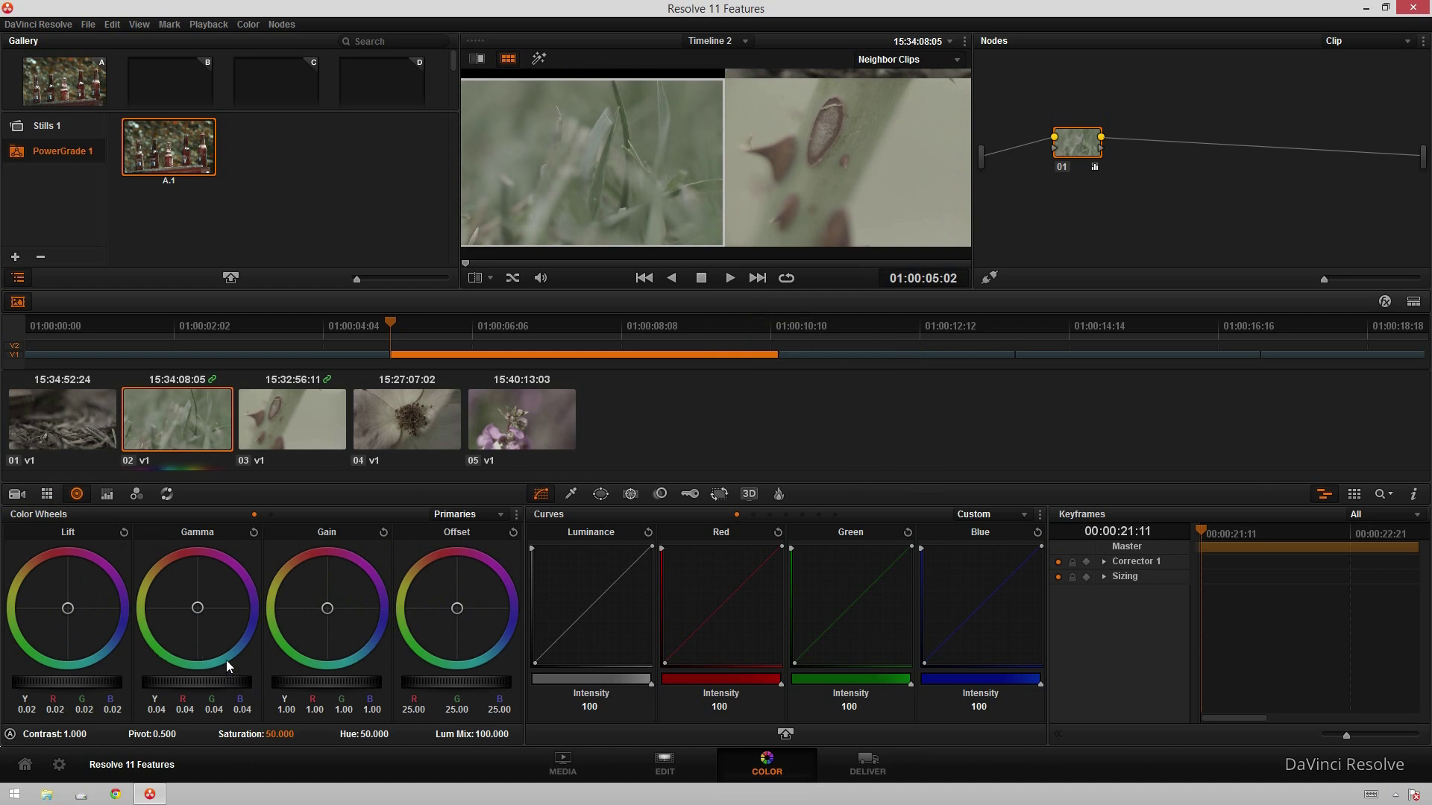
Step: Switch the nodes to Group Post-Clip and raise Contrast to 1.426 and Saturation to 68.800
{"action": "left_click", "coordinate": [1376, 34]}
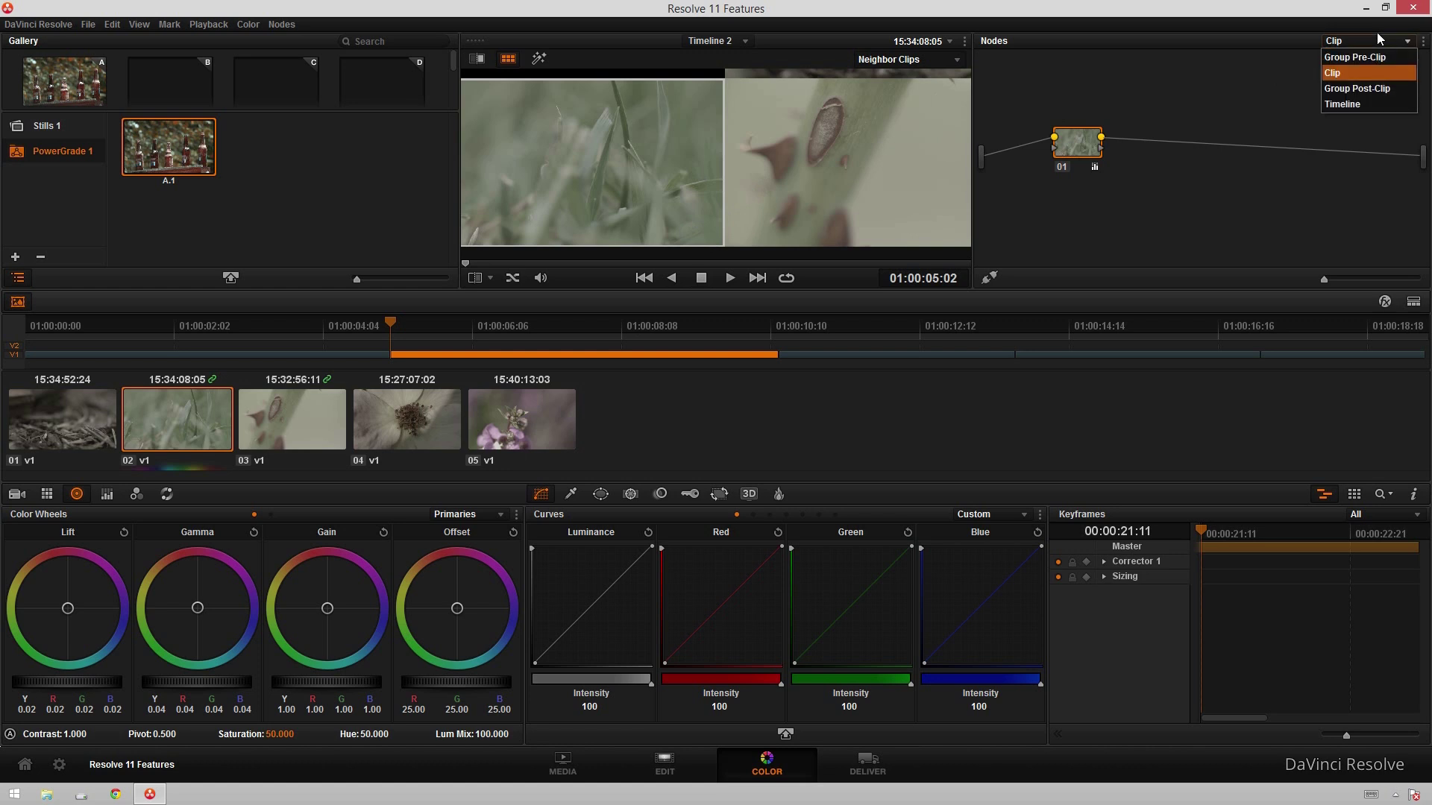
{"action": "left_click", "coordinate": [1375, 89]}
{"action": "left_click_drag", "start_coordinate": [1112, 122], "coordinate": [1160, 294]}
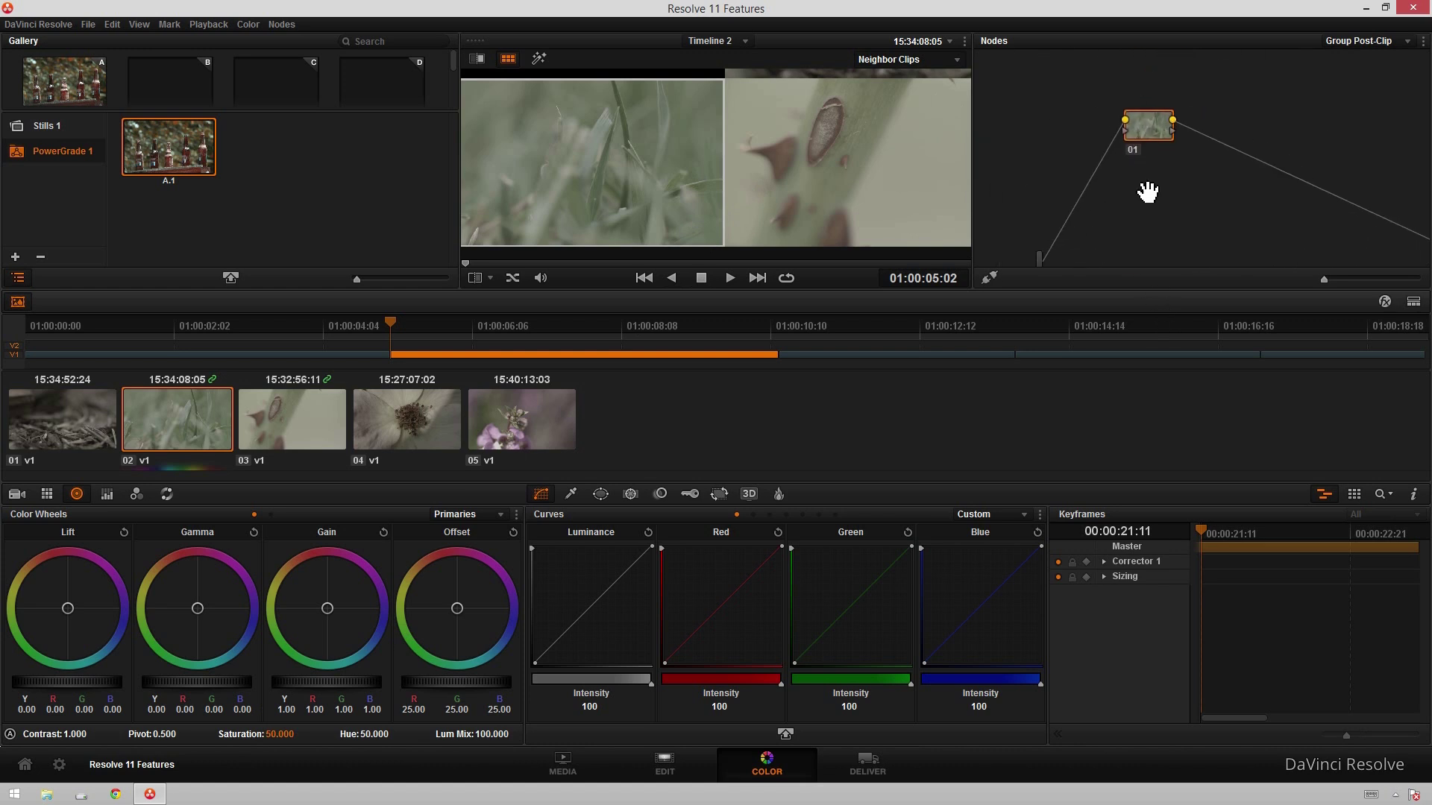
{"action": "left_click_drag", "start_coordinate": [1155, 61], "coordinate": [1124, 177]}
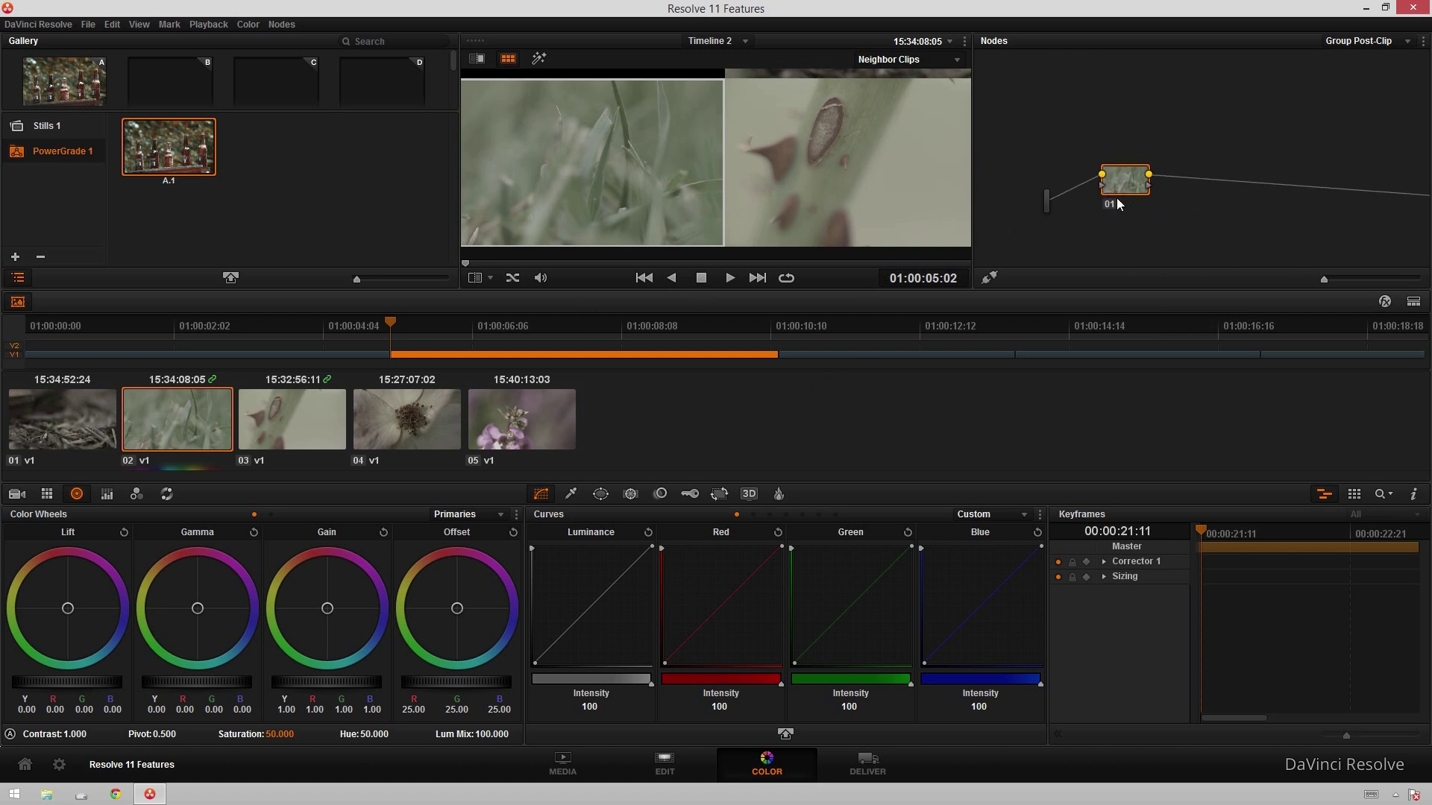
{"action": "left_click_drag", "start_coordinate": [1117, 149], "coordinate": [1118, 188]}
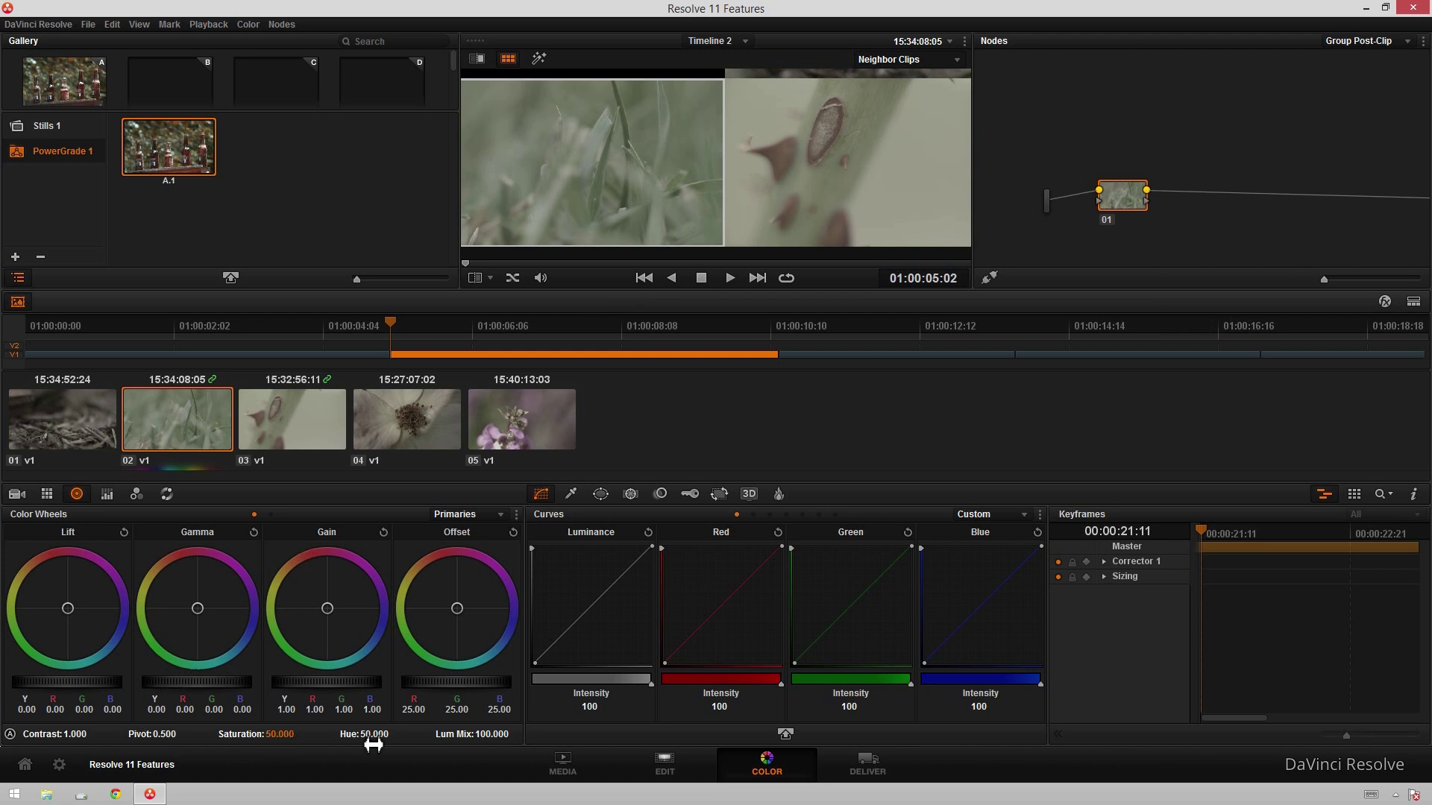
{"action": "mouse_move", "coordinate": [78, 738]}
{"action": "left_mouse_down"}
{"action": "mouse_move", "coordinate": [94, 736]}
{"action": "mouse_move", "coordinate": [75, 737]}
{"action": "left_mouse_up"}
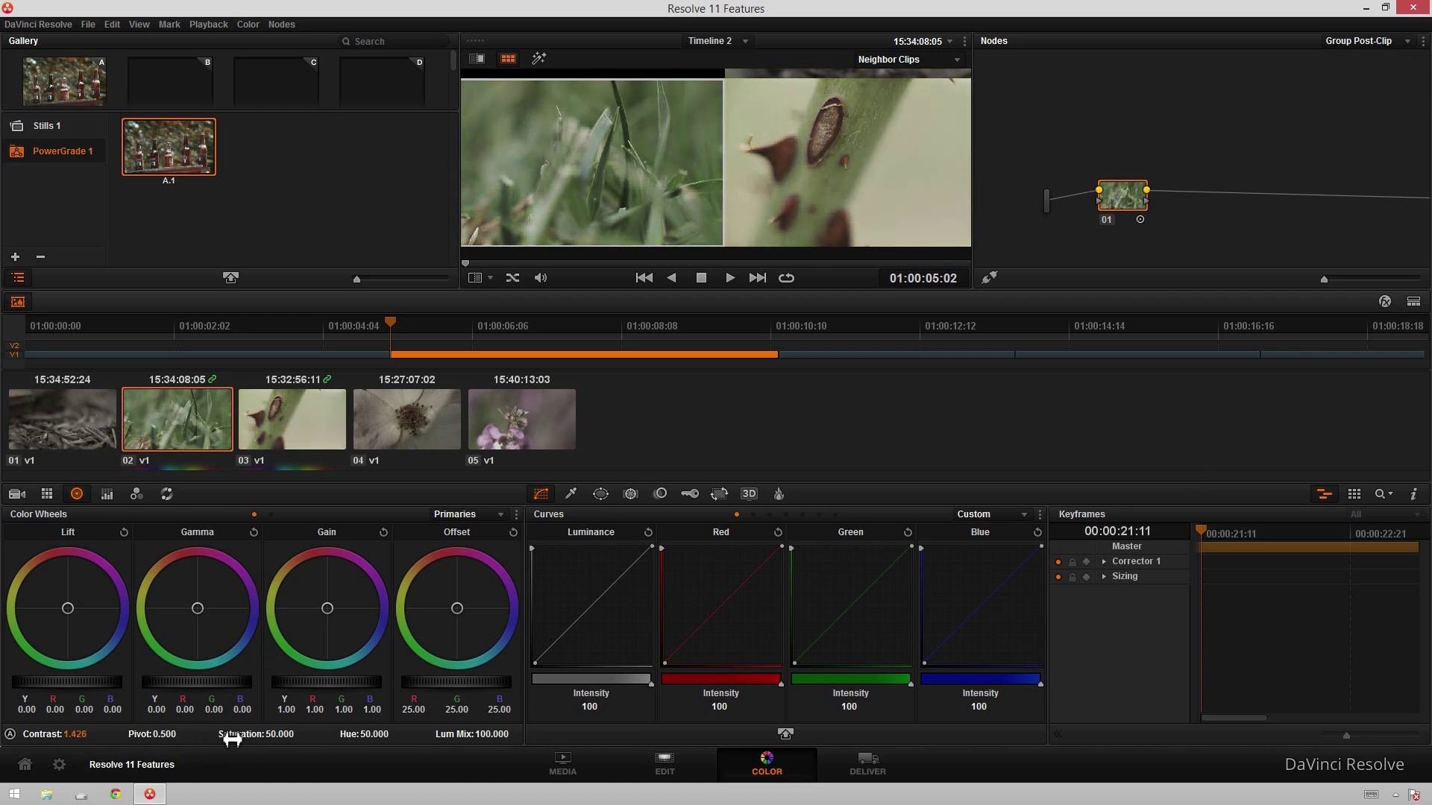
{"action": "left_click_drag", "start_coordinate": [232, 738], "coordinate": [292, 751]}
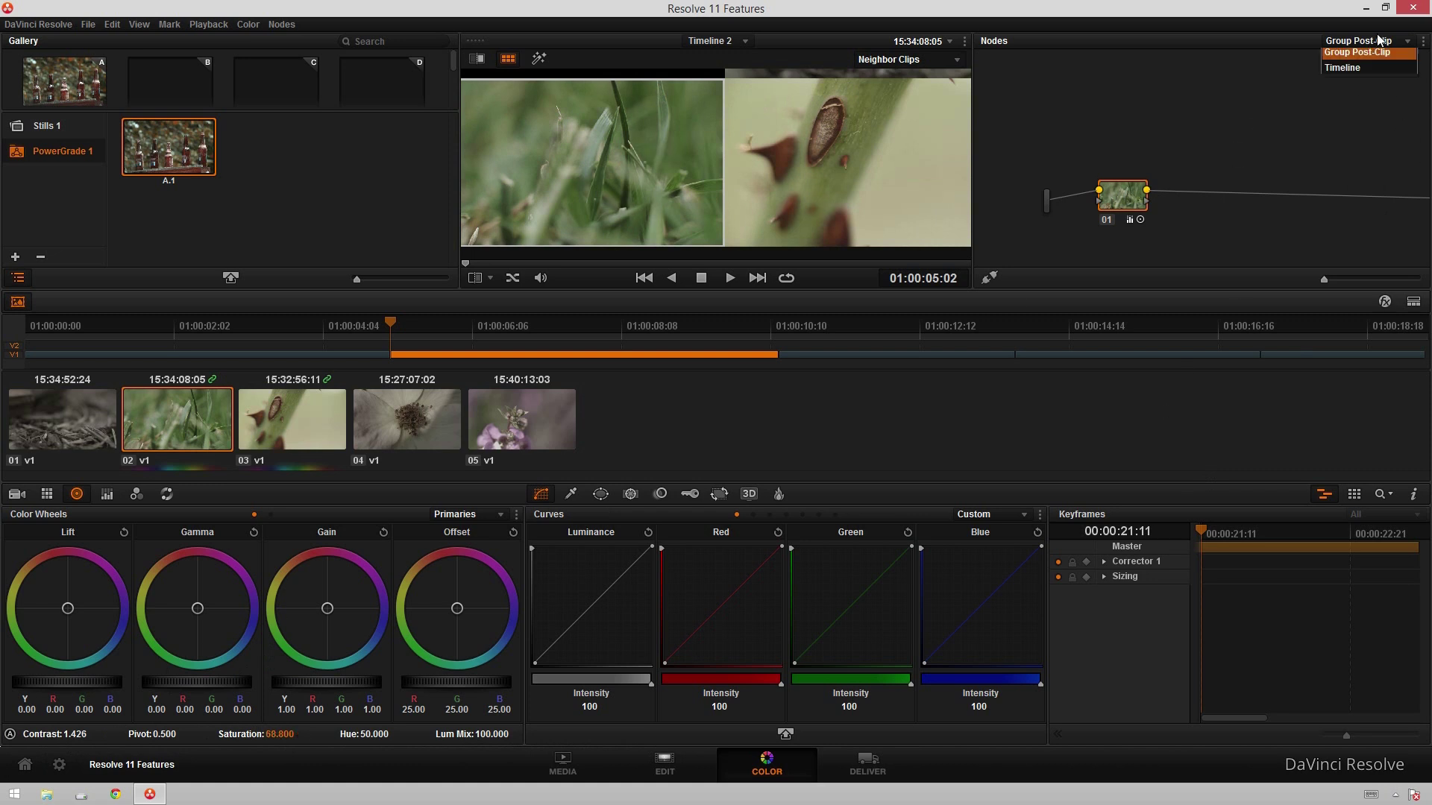
Step: Switch the Nodes dropdown back to Clip and drag Contrast down to 0.790
{"action": "left_click", "coordinate": [1370, 58]}
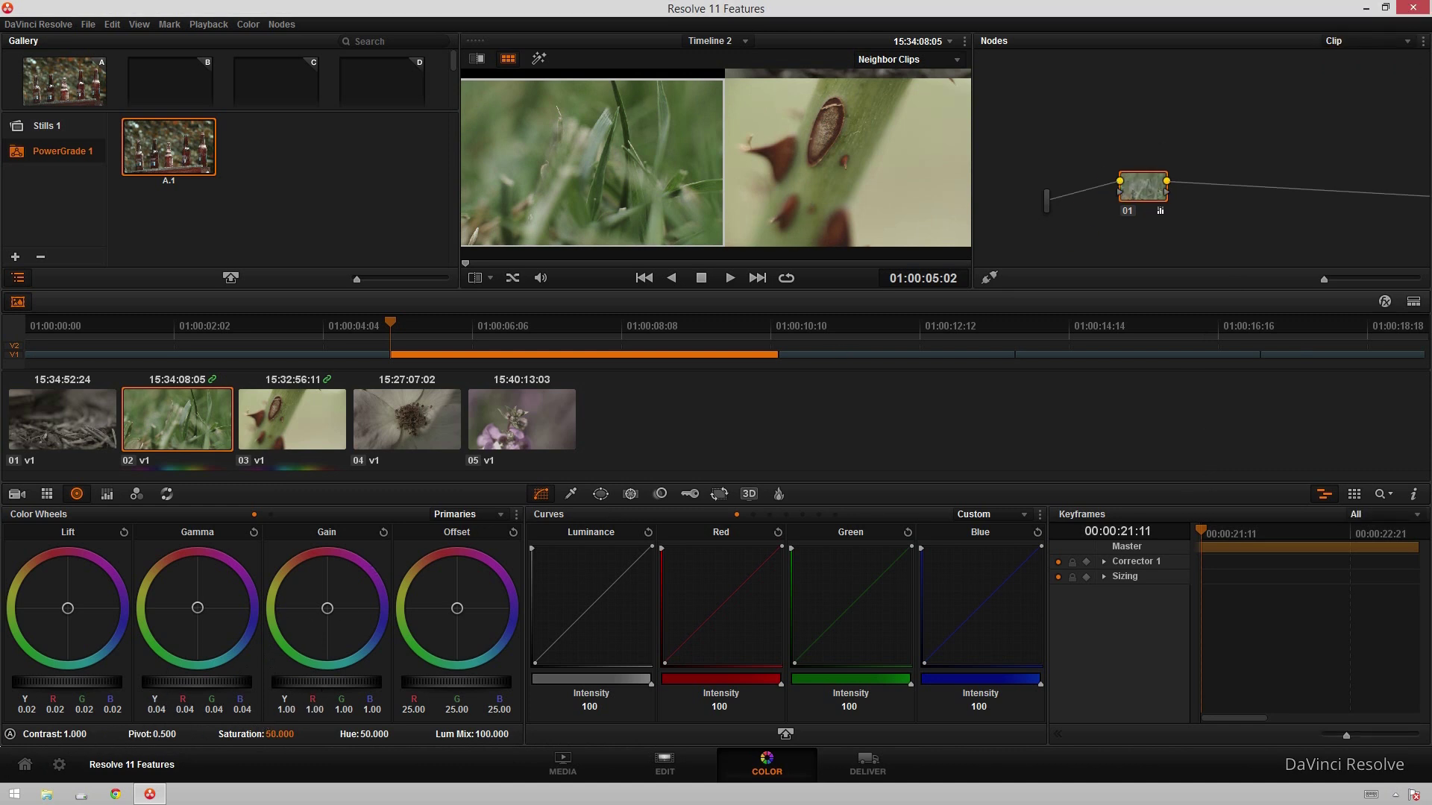
{"action": "mouse_move", "coordinate": [74, 733]}
{"action": "left_mouse_down"}
{"action": "mouse_move", "coordinate": [29, 733]}
{"action": "mouse_move", "coordinate": [76, 741]}
{"action": "left_mouse_up"}
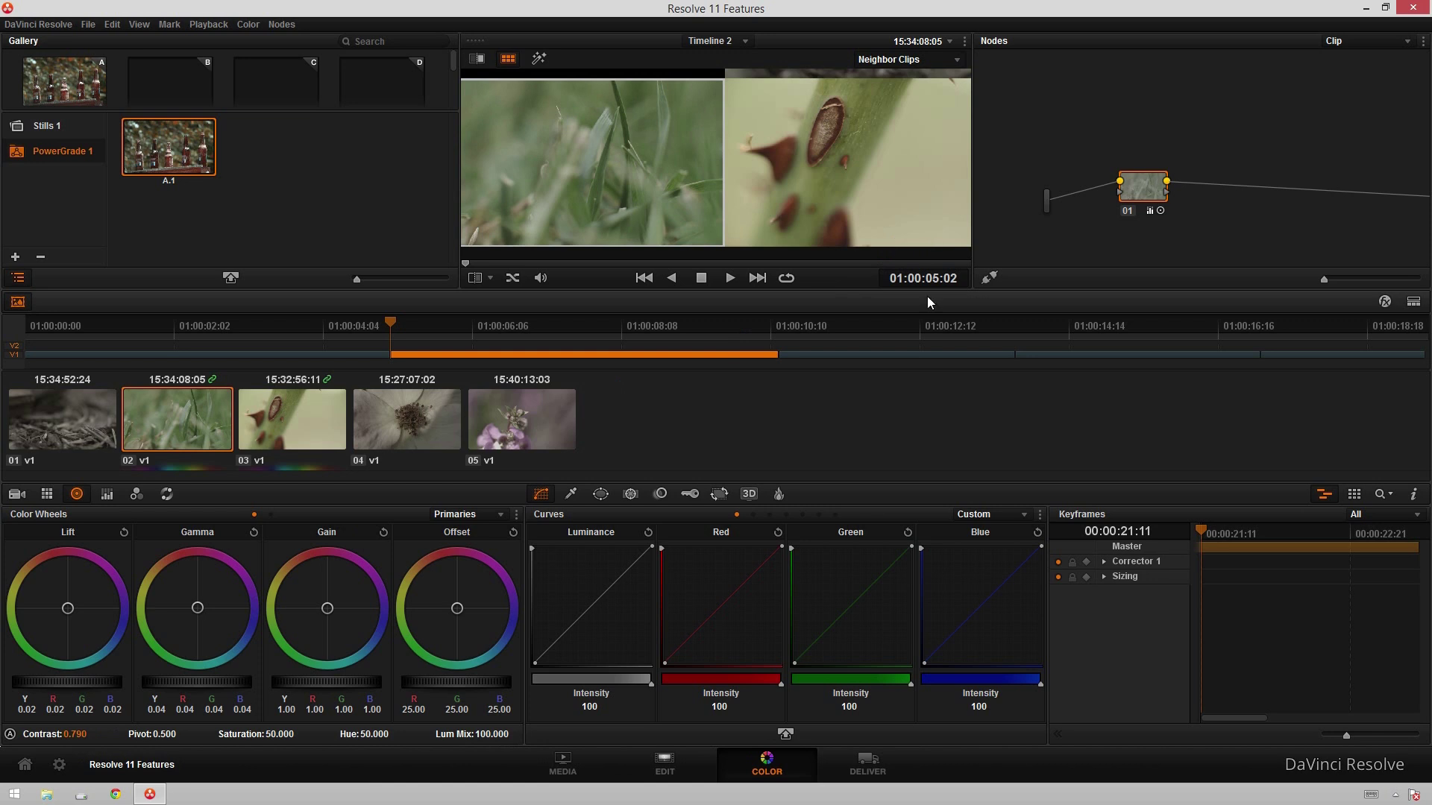
Step: Turn off split screen, open the Scopes window in the screen centre, and play the timeline
{"action": "key", "text": "ctrl+alt+w"}
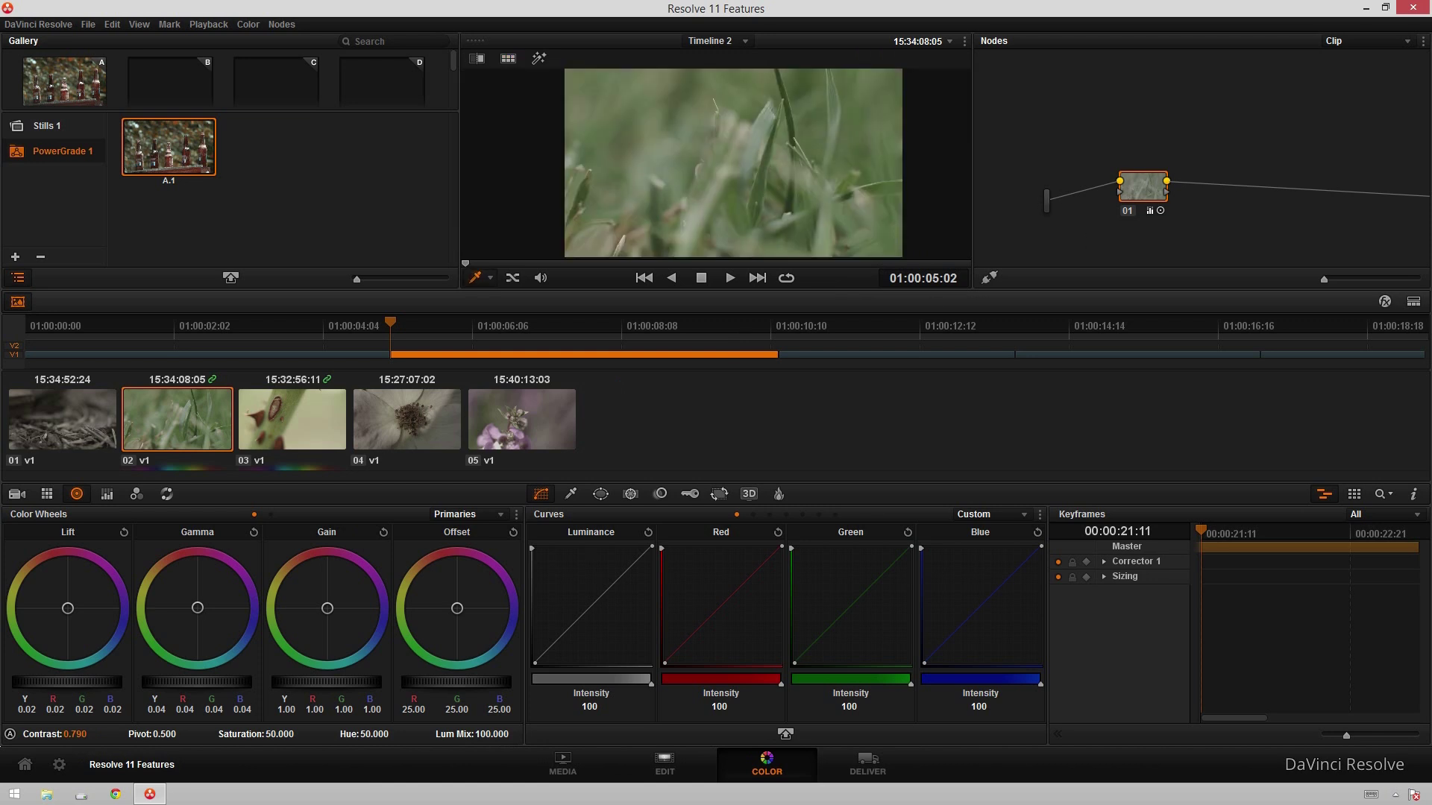
{"action": "key", "text": "ctrl+shift+w"}
{"action": "left_click_drag", "start_coordinate": [1133, 135], "coordinate": [807, 124]}
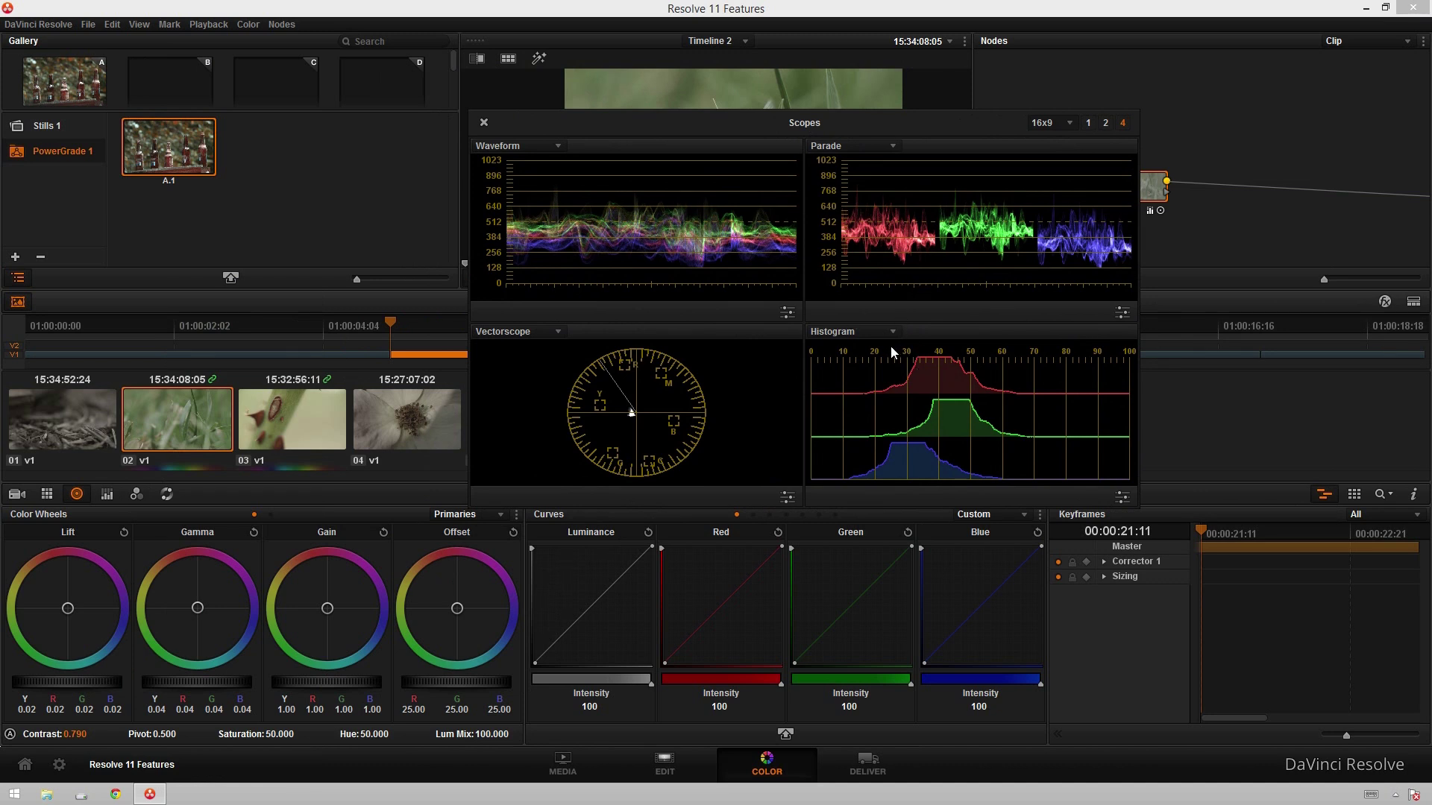
{"action": "key", "text": "space"}
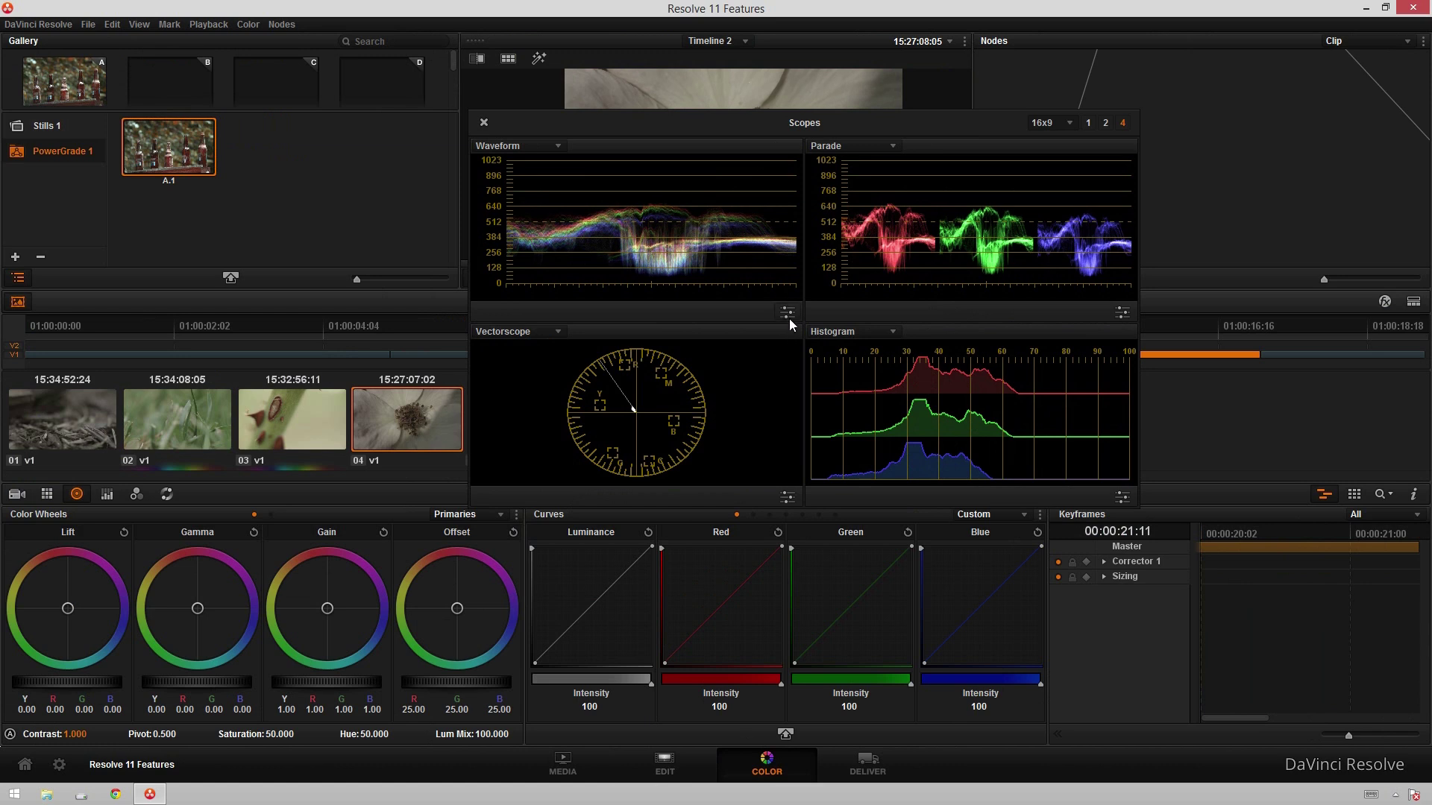
Step: Hide the vectorscope skin tone line, brighten its graticule and trace, and reset its zoom
{"action": "left_click", "coordinate": [787, 496]}
{"action": "left_click", "coordinate": [786, 496]}
{"action": "left_click", "coordinate": [786, 496]}
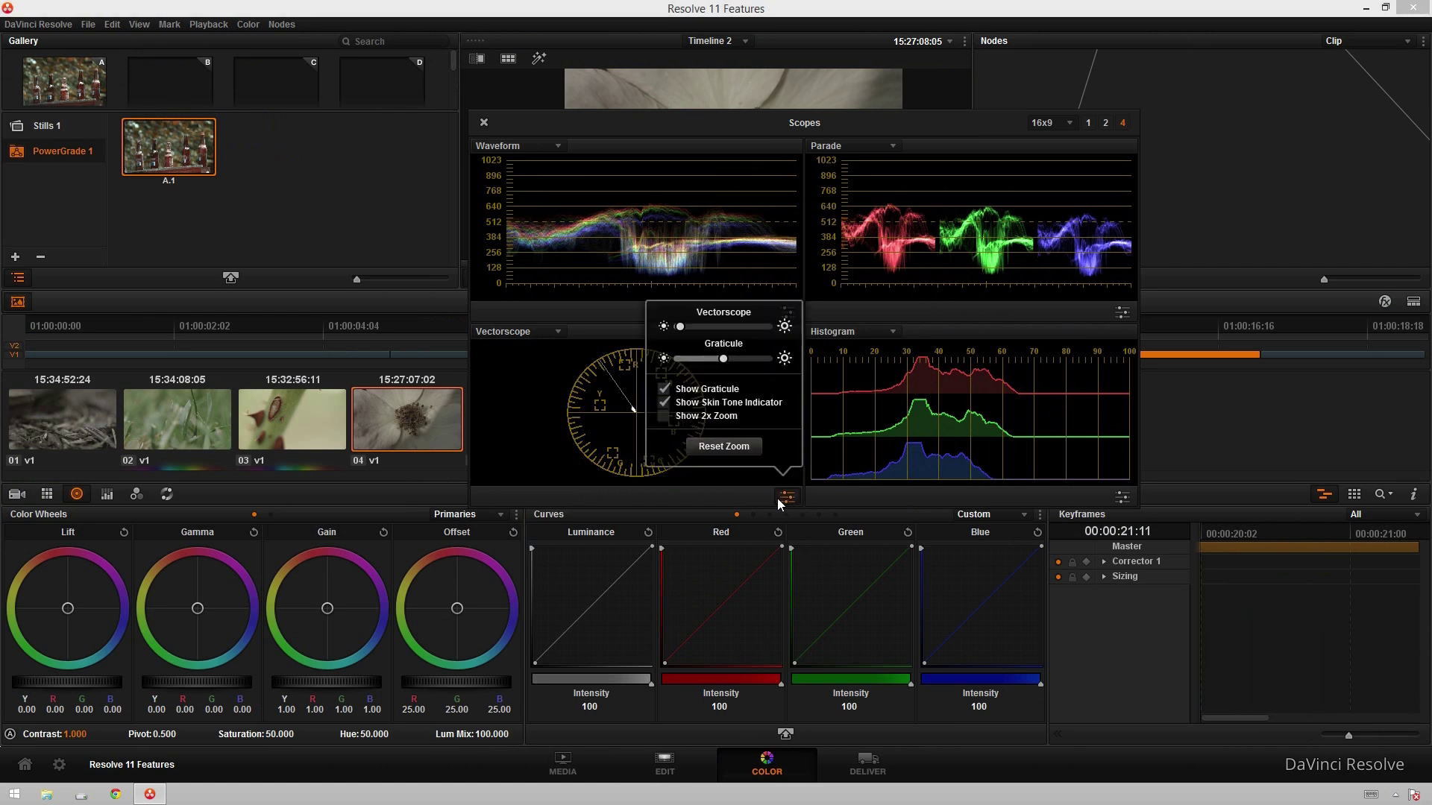
{"action": "left_click", "coordinate": [663, 402]}
{"action": "mouse_move", "coordinate": [723, 359]}
{"action": "left_mouse_down"}
{"action": "mouse_move", "coordinate": [753, 360]}
{"action": "mouse_move", "coordinate": [711, 360]}
{"action": "left_mouse_up"}
{"action": "left_click_drag", "start_coordinate": [725, 361], "coordinate": [725, 362]}
{"action": "mouse_move", "coordinate": [681, 326]}
{"action": "left_mouse_down"}
{"action": "mouse_move", "coordinate": [724, 326]}
{"action": "mouse_move", "coordinate": [691, 326]}
{"action": "left_mouse_up"}
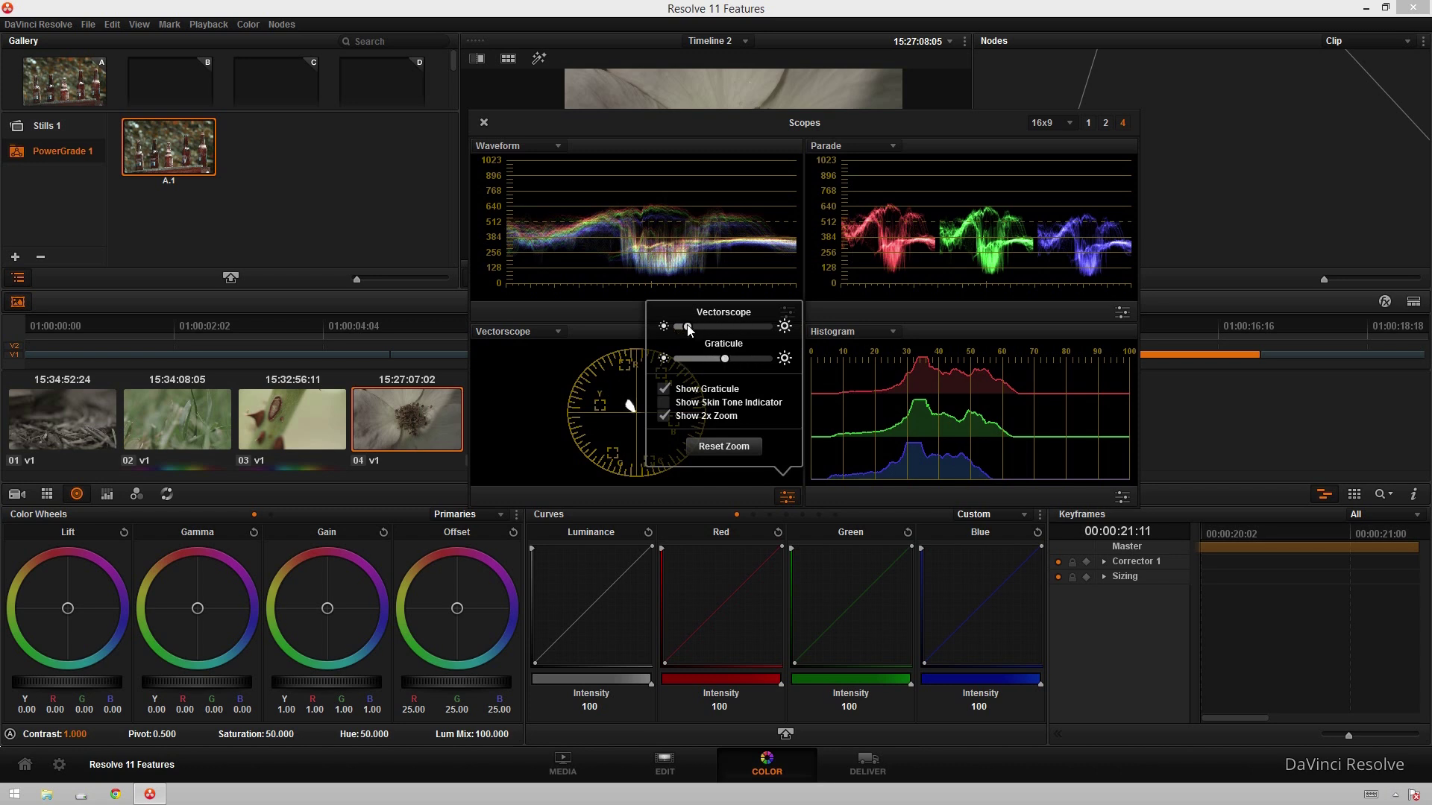
{"action": "left_click", "coordinate": [710, 446]}
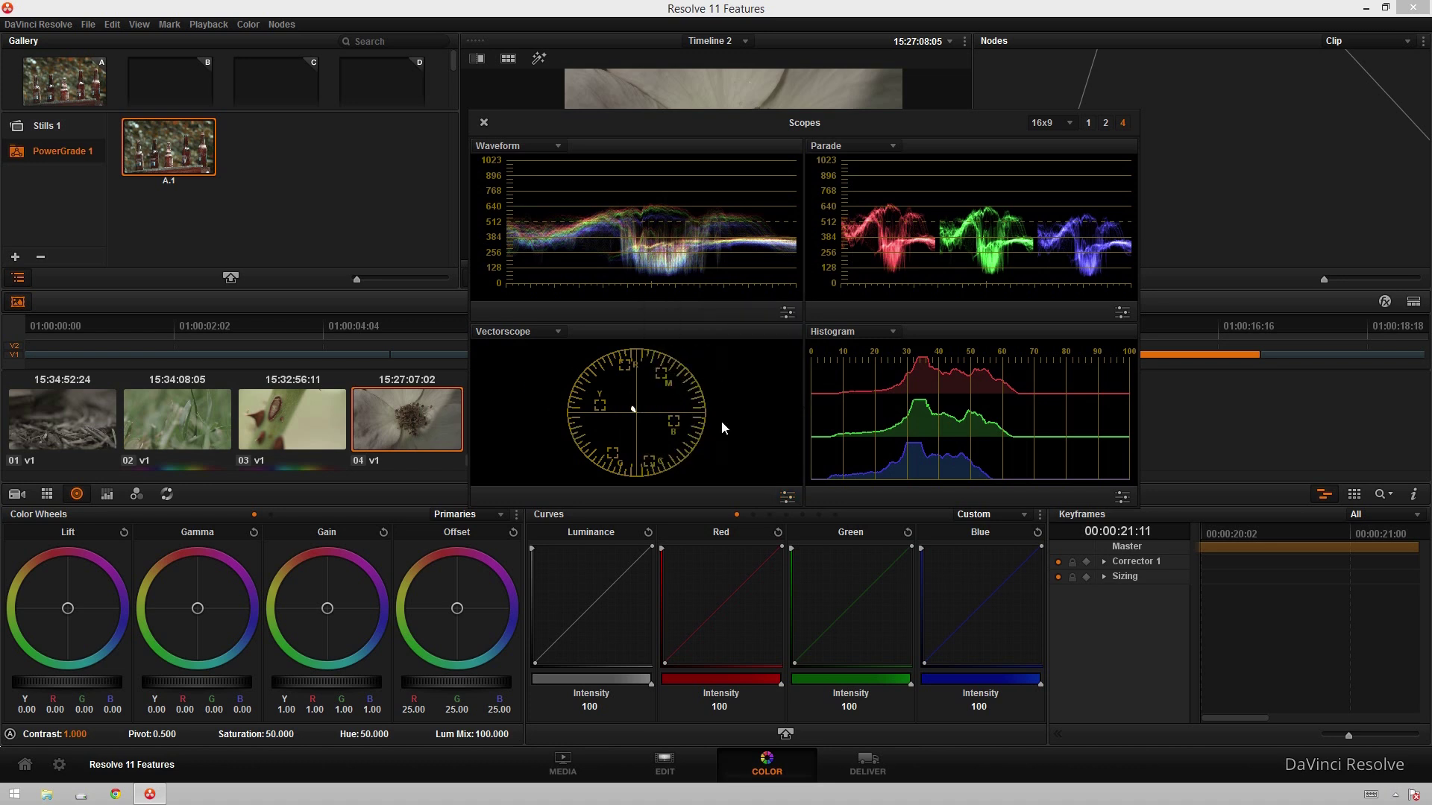
Step: Turn off colour in the waveform settings so it shows a grey luma trace
{"action": "left_click", "coordinate": [1122, 497]}
{"action": "left_click", "coordinate": [787, 314]}
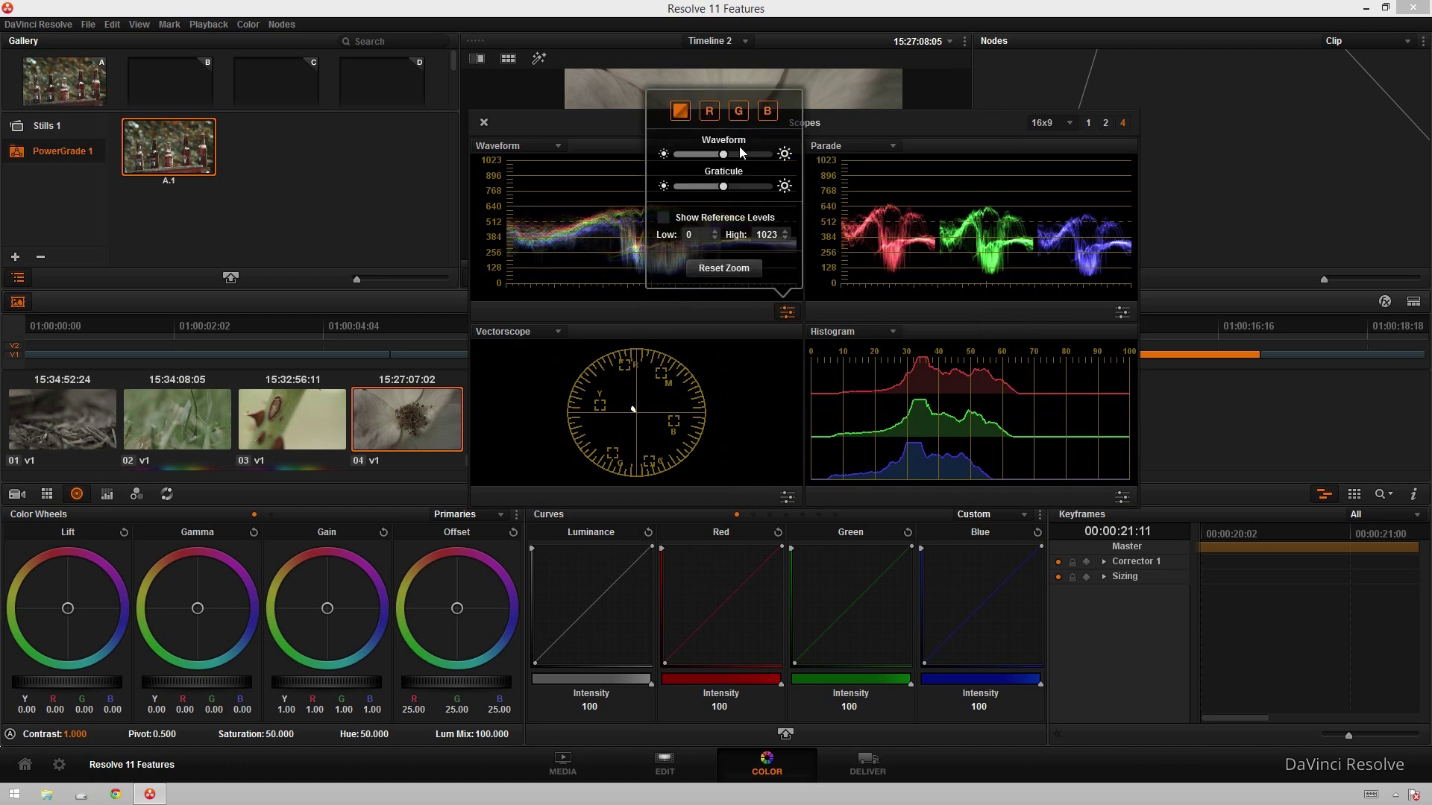
{"action": "left_click", "coordinate": [685, 113]}
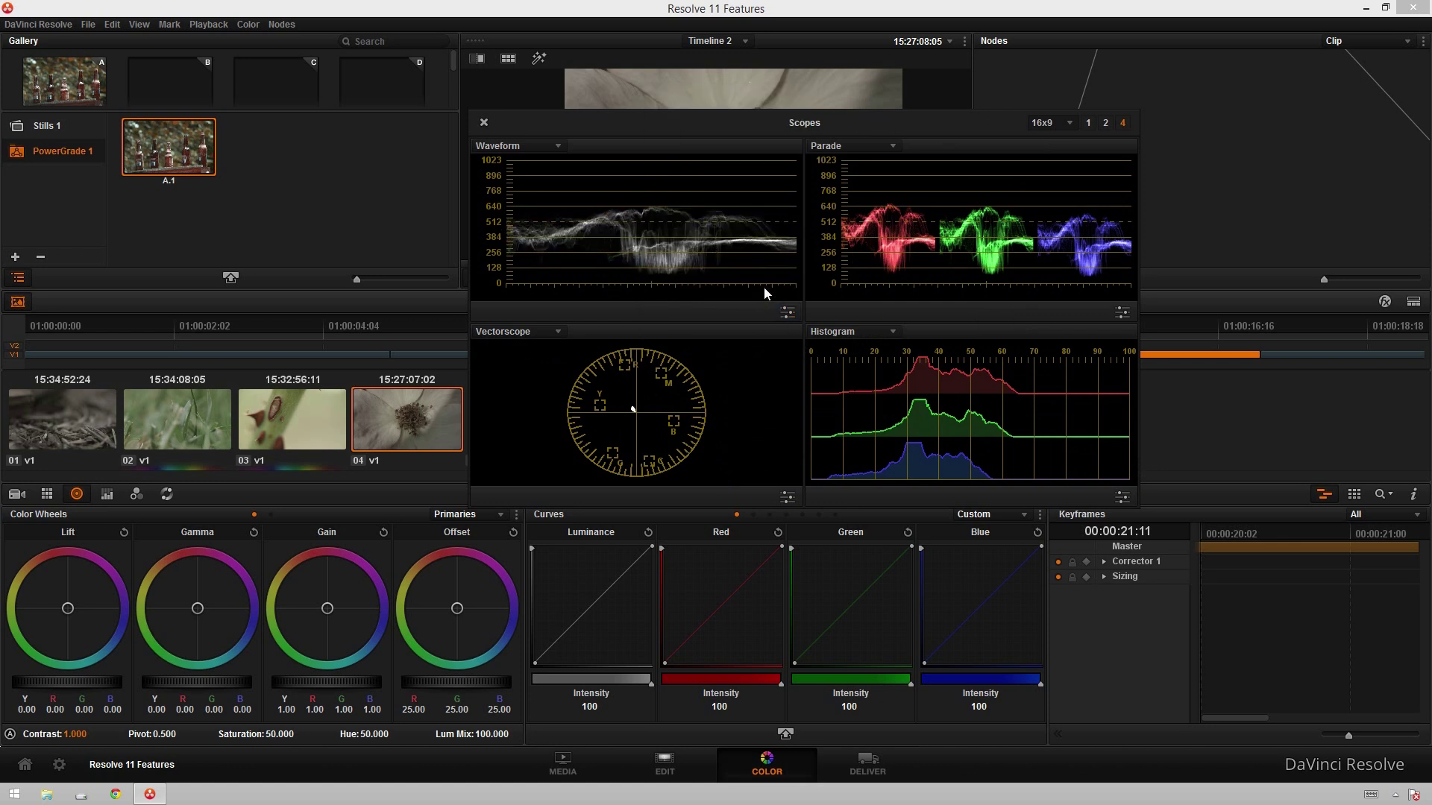
{"action": "left_click", "coordinate": [787, 314]}
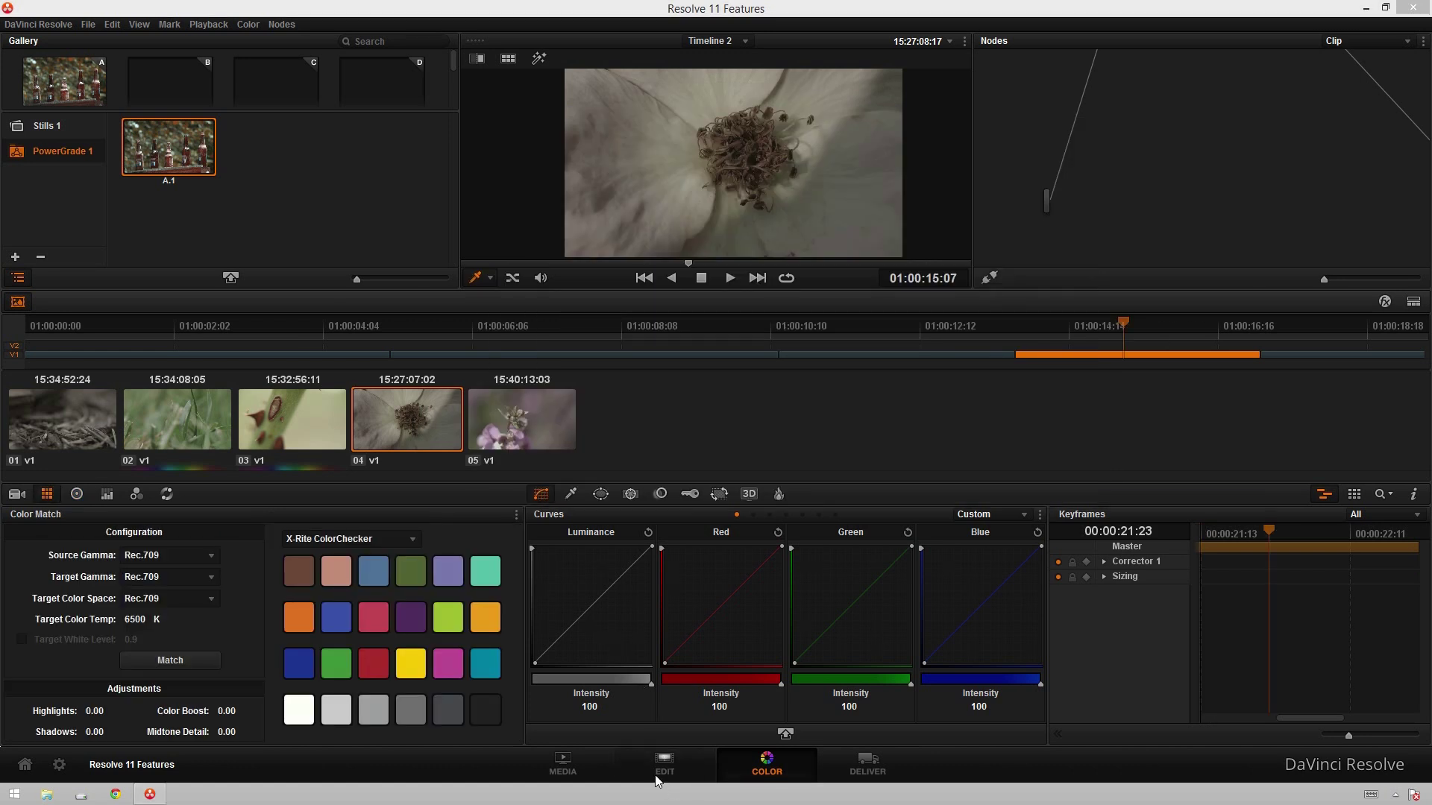
Step: Load Timeline 1's seven bottle clips and pan the Nodes panel to show clip 04's Splitter and Layer Mixer nodes
{"action": "left_click", "coordinate": [666, 768]}
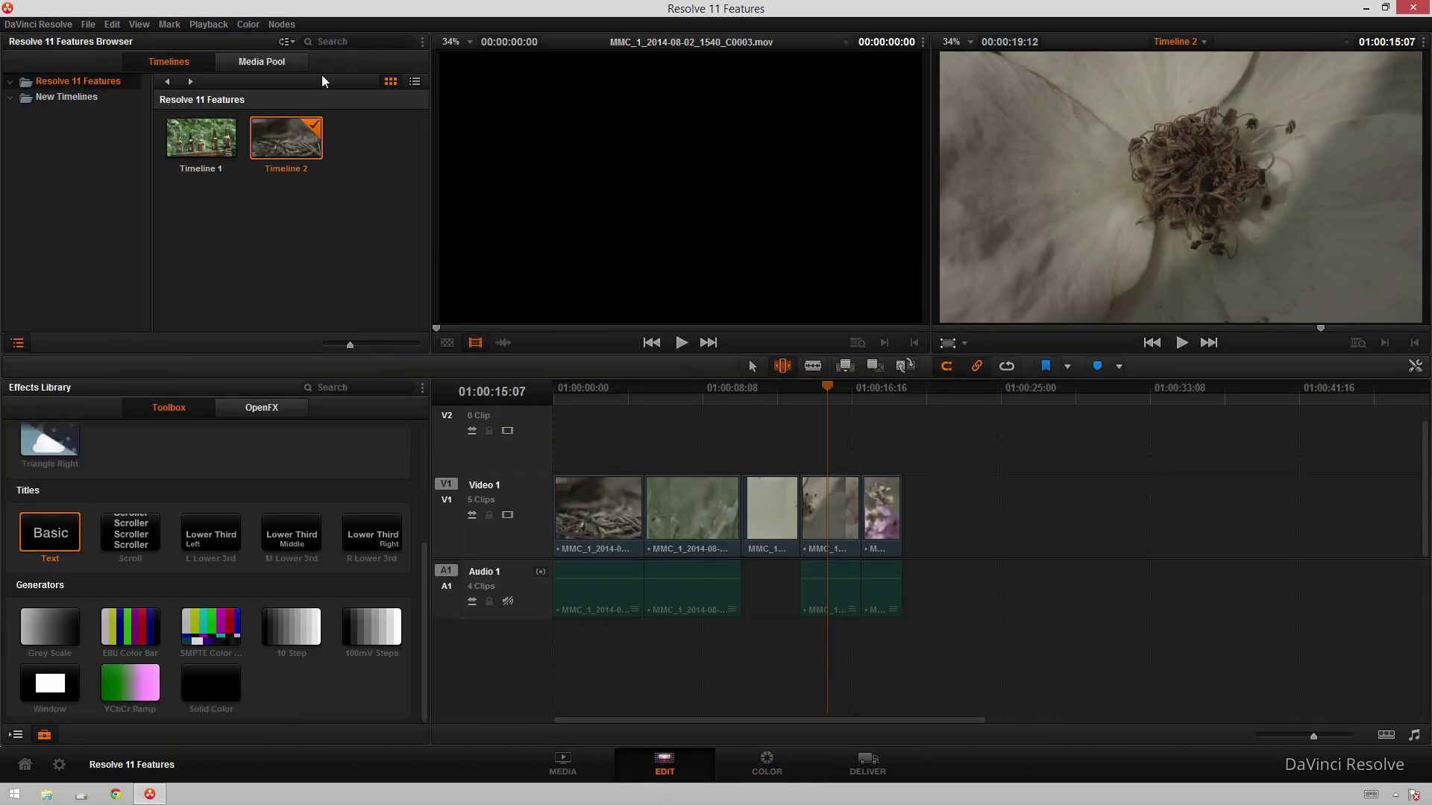
{"action": "double_click", "coordinate": [211, 145]}
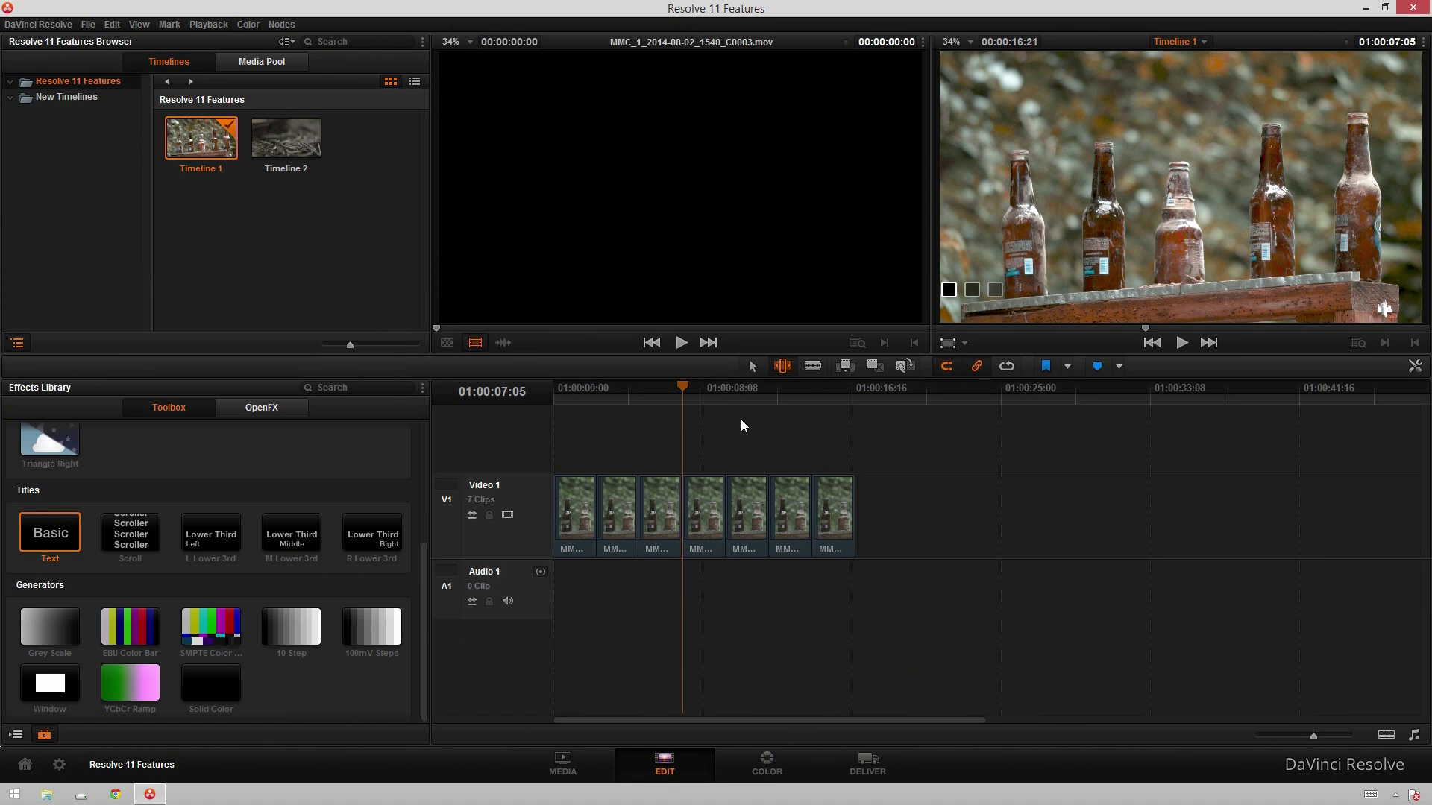
{"action": "left_click", "coordinate": [767, 762]}
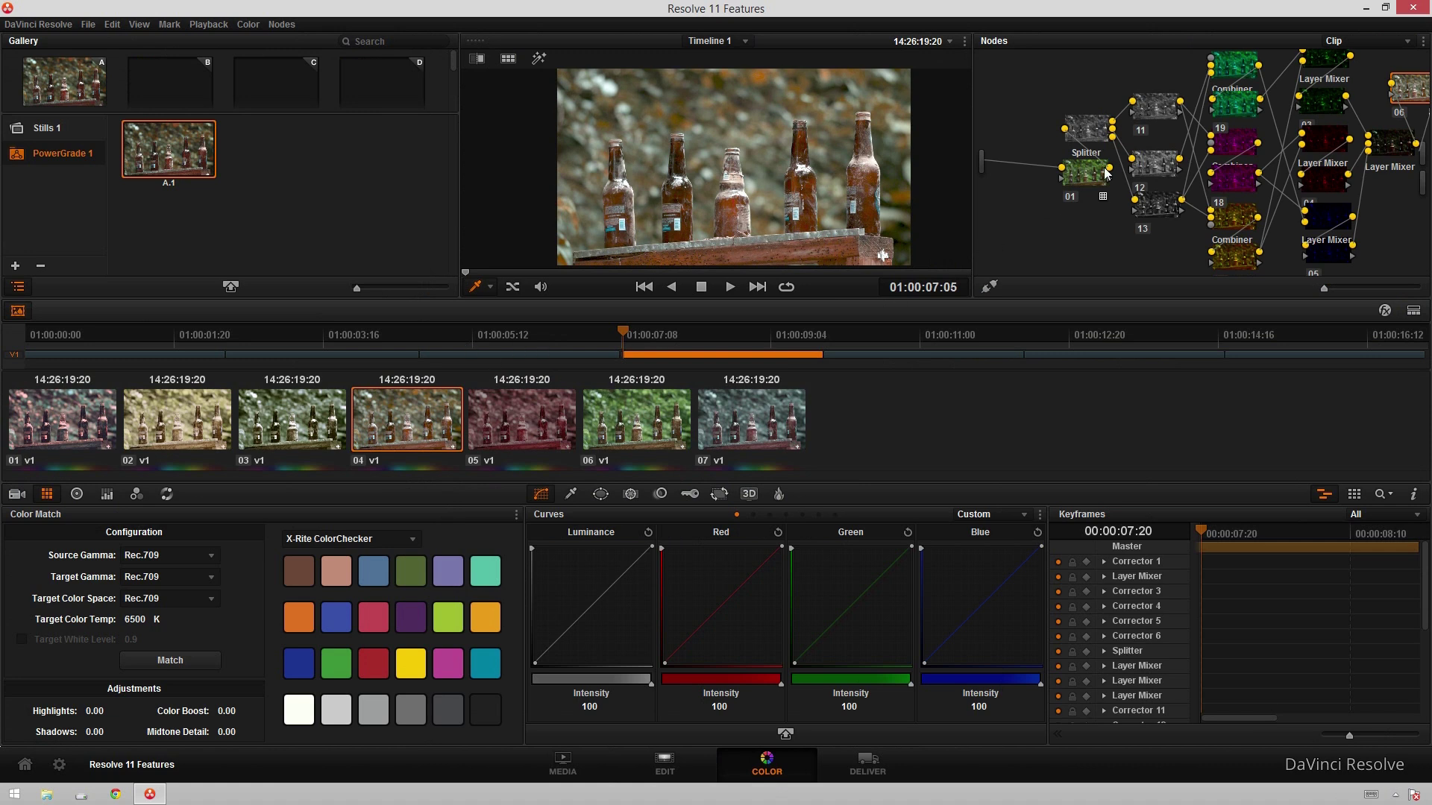
{"action": "left_click_drag", "start_coordinate": [1130, 231], "coordinate": [1111, 231]}
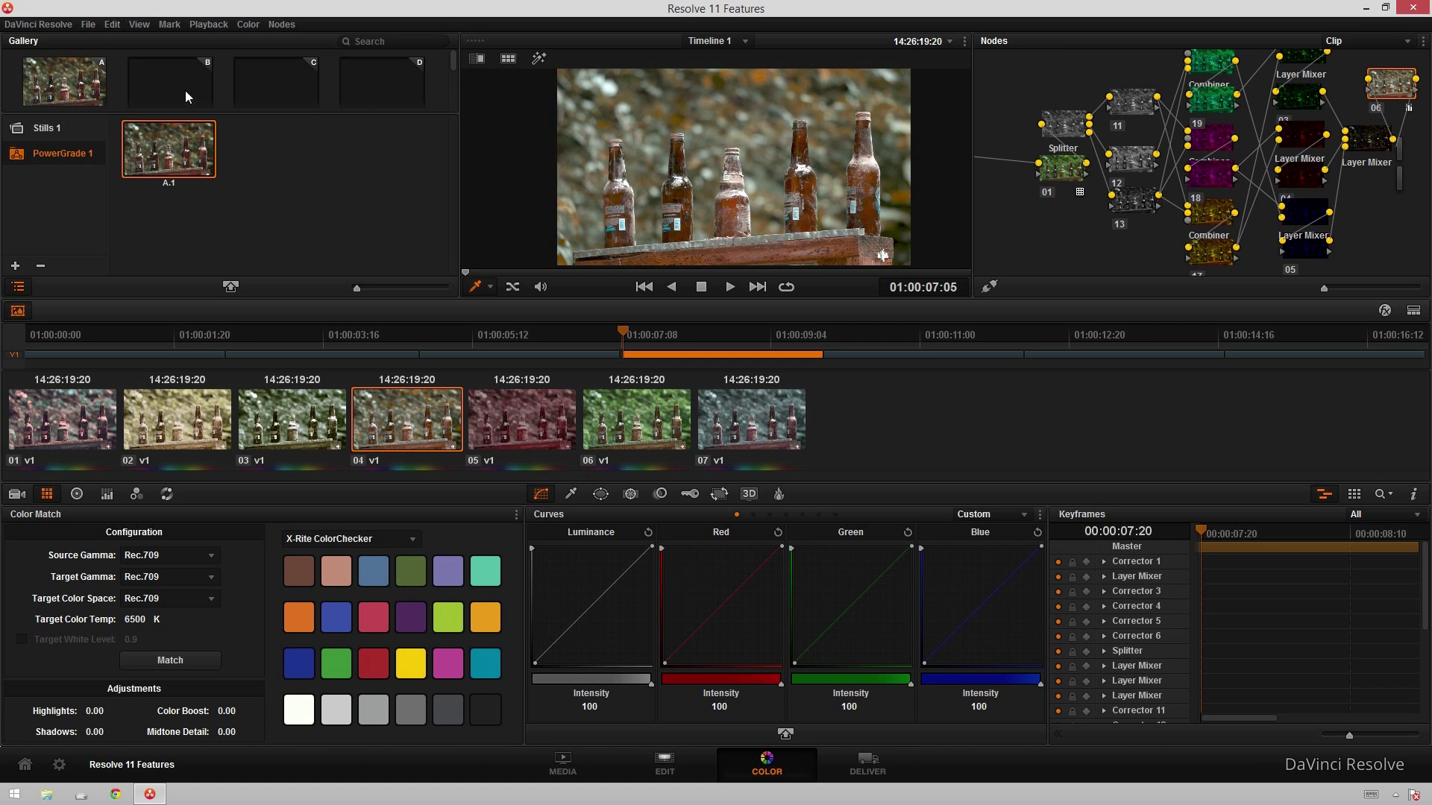
Step: In Project Settings > Lookup Tables, generate a LUT named '2.5 Strip Test' from the current grade
{"action": "left_click", "coordinate": [60, 773]}
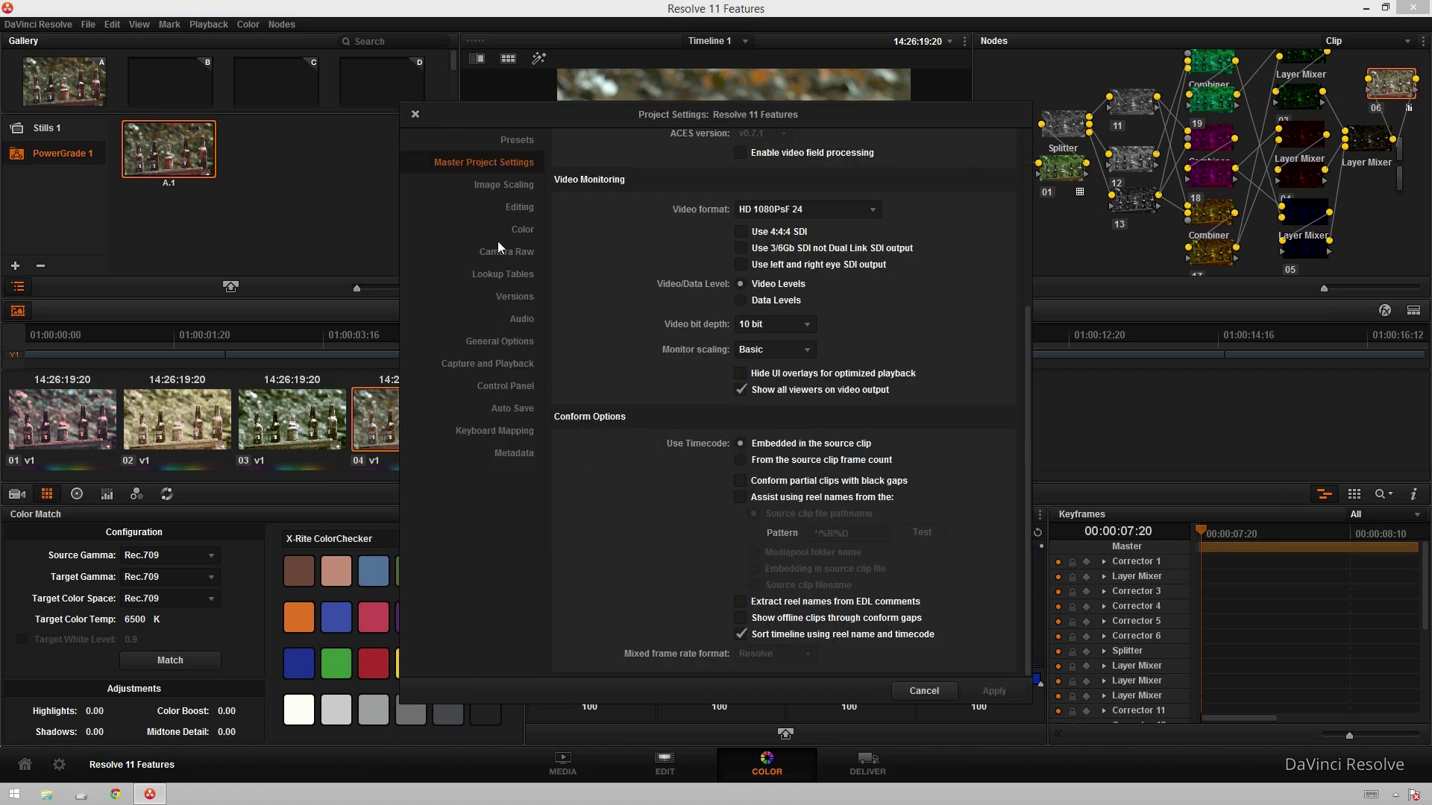
{"action": "left_click", "coordinate": [515, 275]}
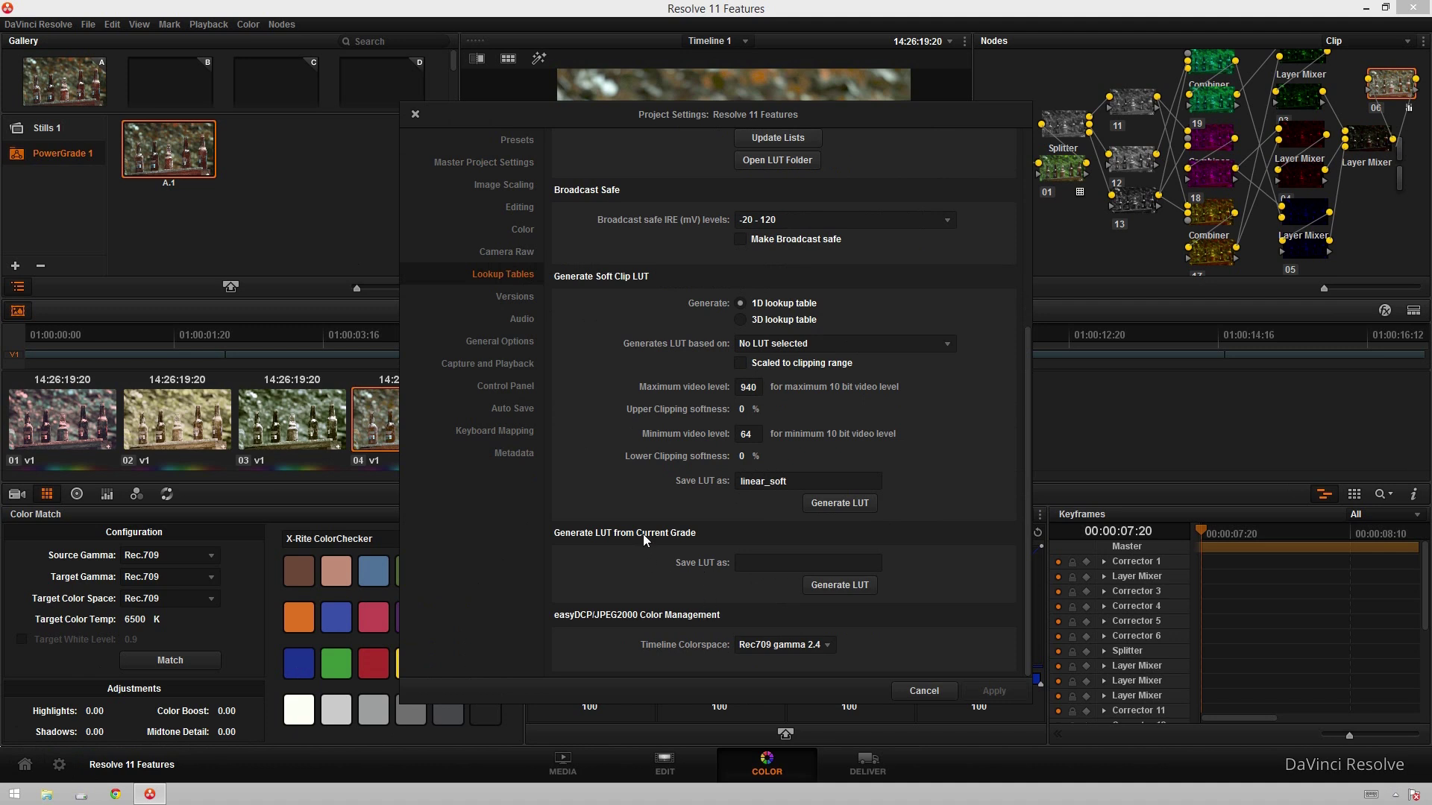
{"action": "left_click", "coordinate": [750, 564]}
{"action": "type", "text": "2.5 Strip Test"}
{"action": "left_click", "coordinate": [849, 586]}
{"action": "scroll", "coordinate": [785, 329], "scroll_direction": "up", "scroll_amount": 3}
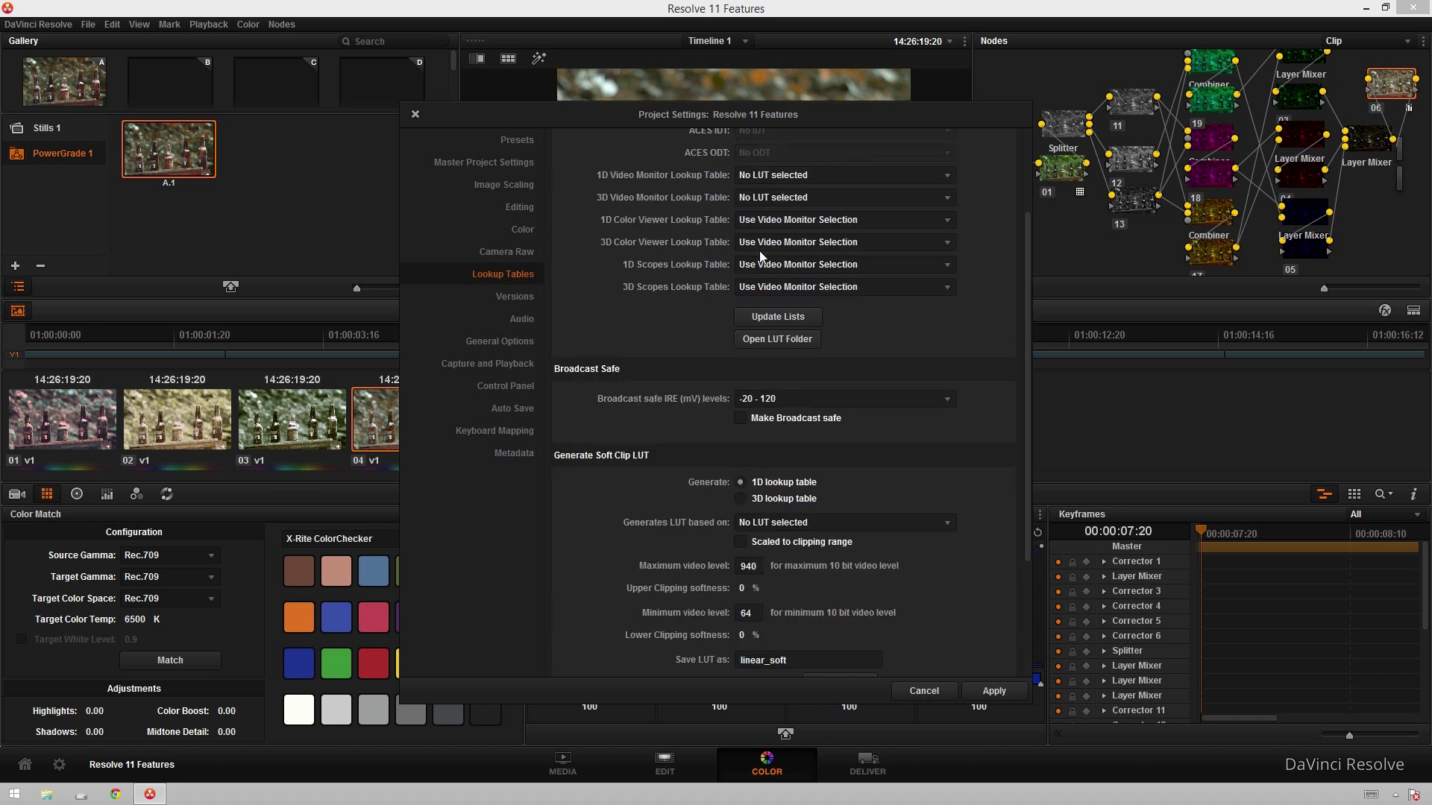
Step: Open the LUT folder in File Explorer, centre the window and select 2.5 Strip Test.cube
{"action": "left_click", "coordinate": [777, 338]}
{"action": "left_click_drag", "start_coordinate": [903, 12], "coordinate": [728, 87]}
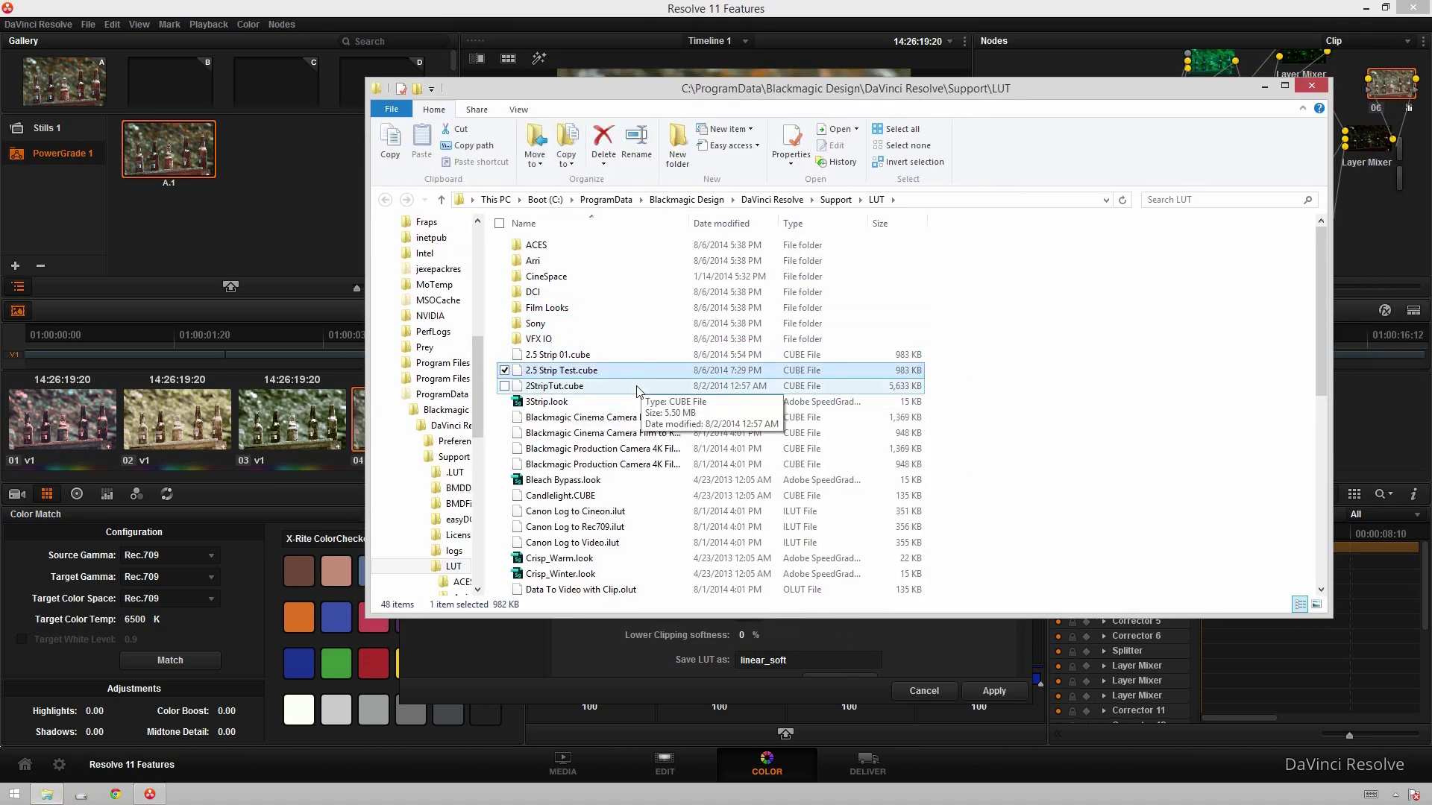
{"action": "left_click", "coordinate": [586, 371]}
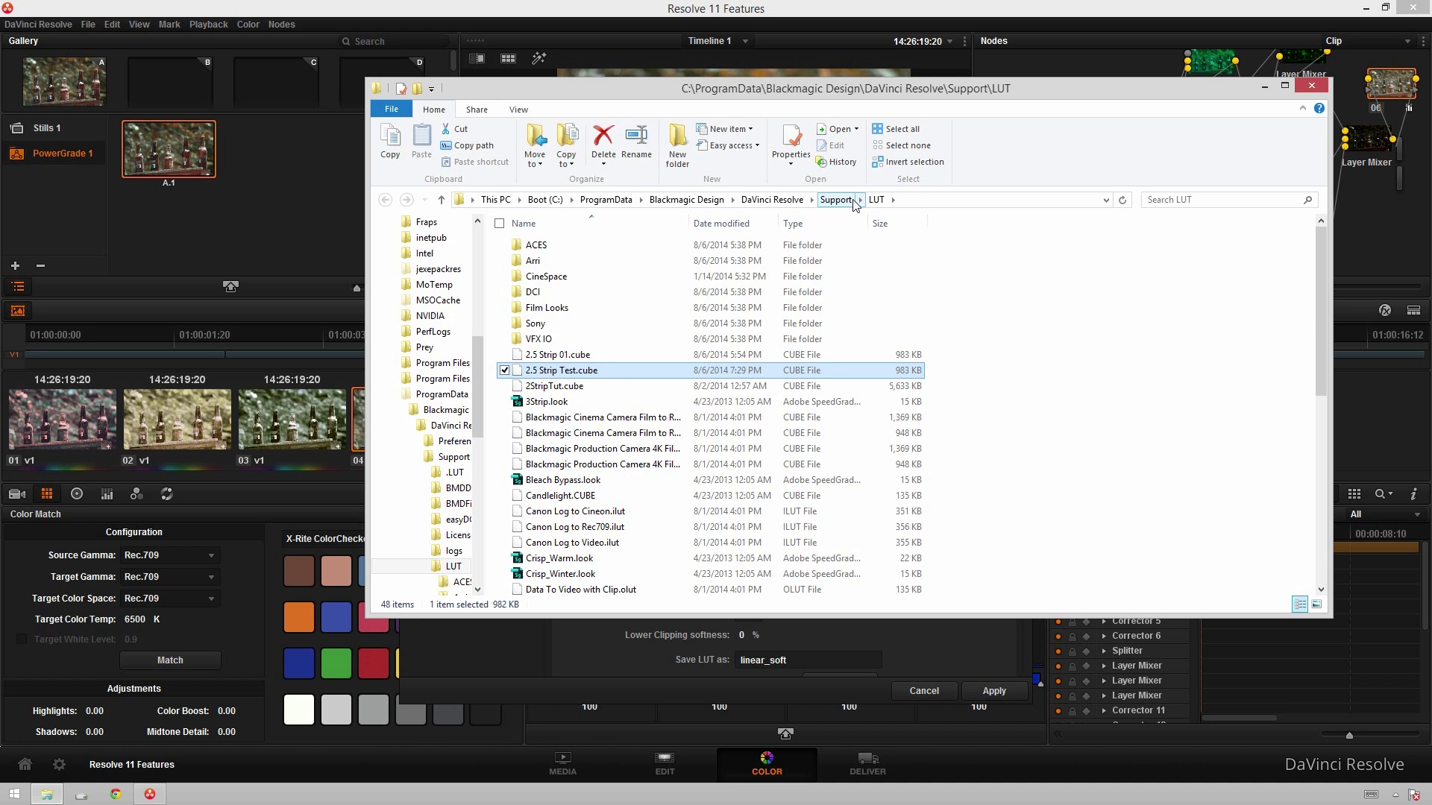
Step: Close the LUT folder and show the Color Match X-Rite ColorChecker settings for flower clip 04
{"action": "left_click", "coordinate": [1311, 88]}
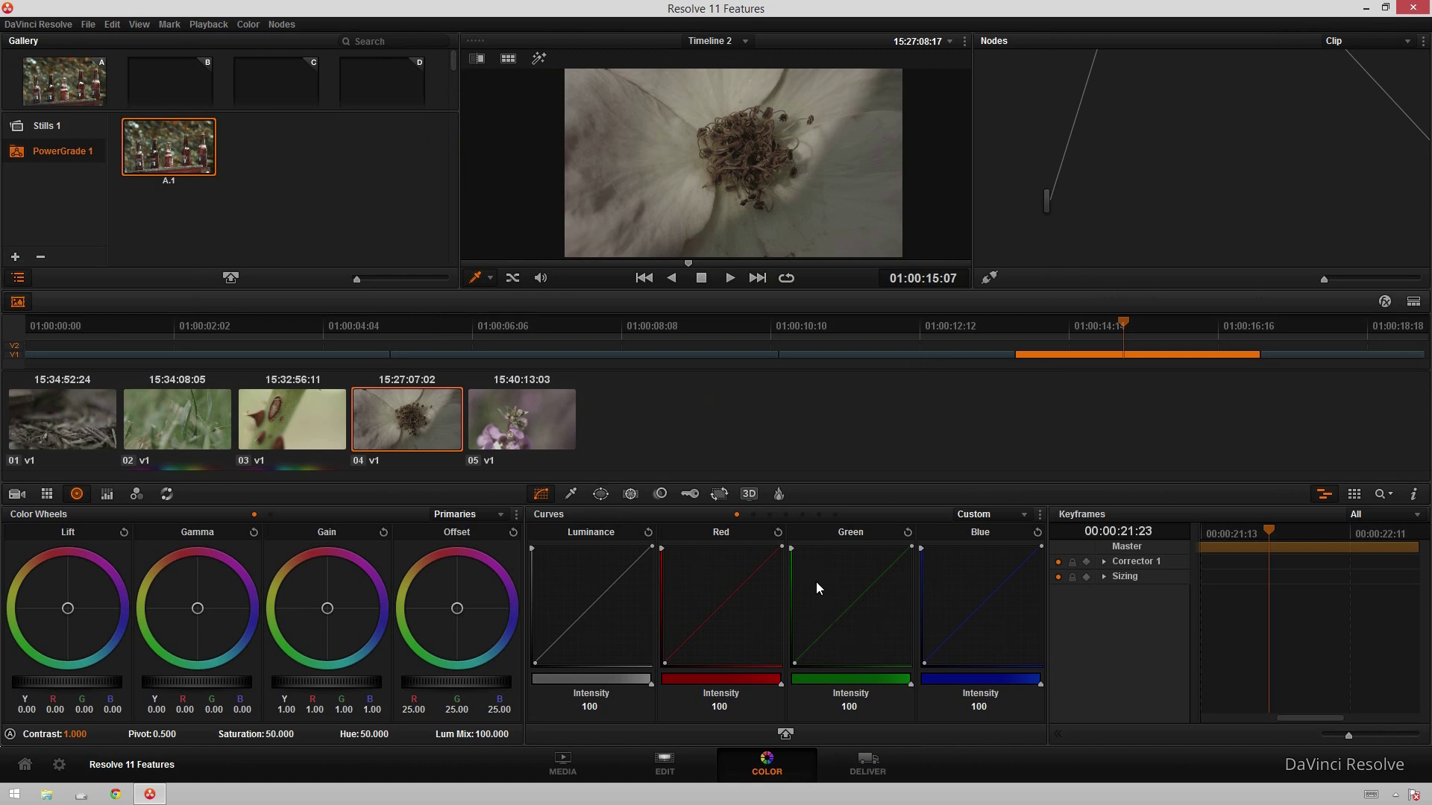
{"action": "left_click", "coordinate": [47, 494]}
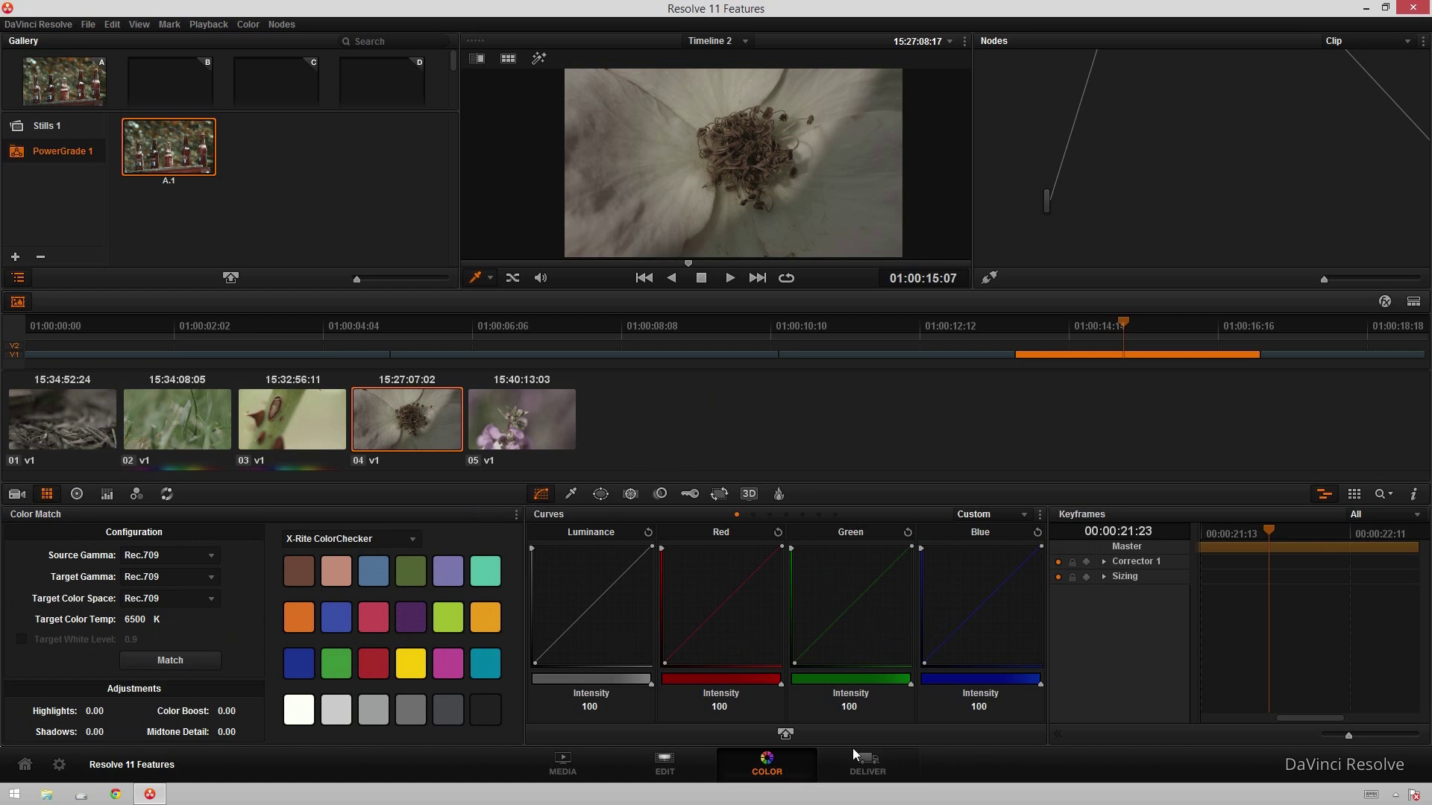
Step: On the Deliver page, browse the Basic, Intermediate and Advanced render settings, scrolling through each list
{"action": "left_click", "coordinate": [870, 768]}
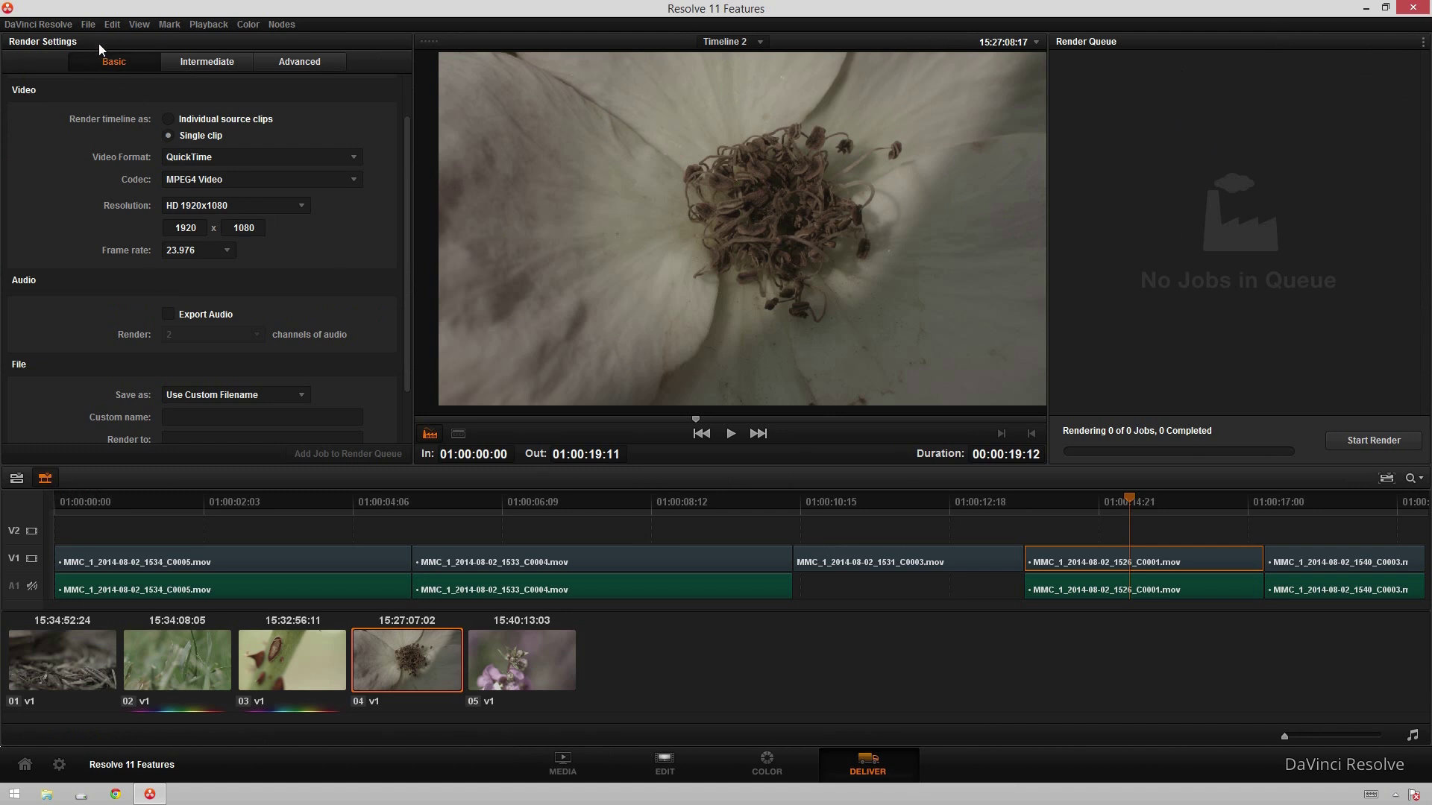
{"action": "left_click", "coordinate": [223, 65]}
{"action": "left_click", "coordinate": [297, 68]}
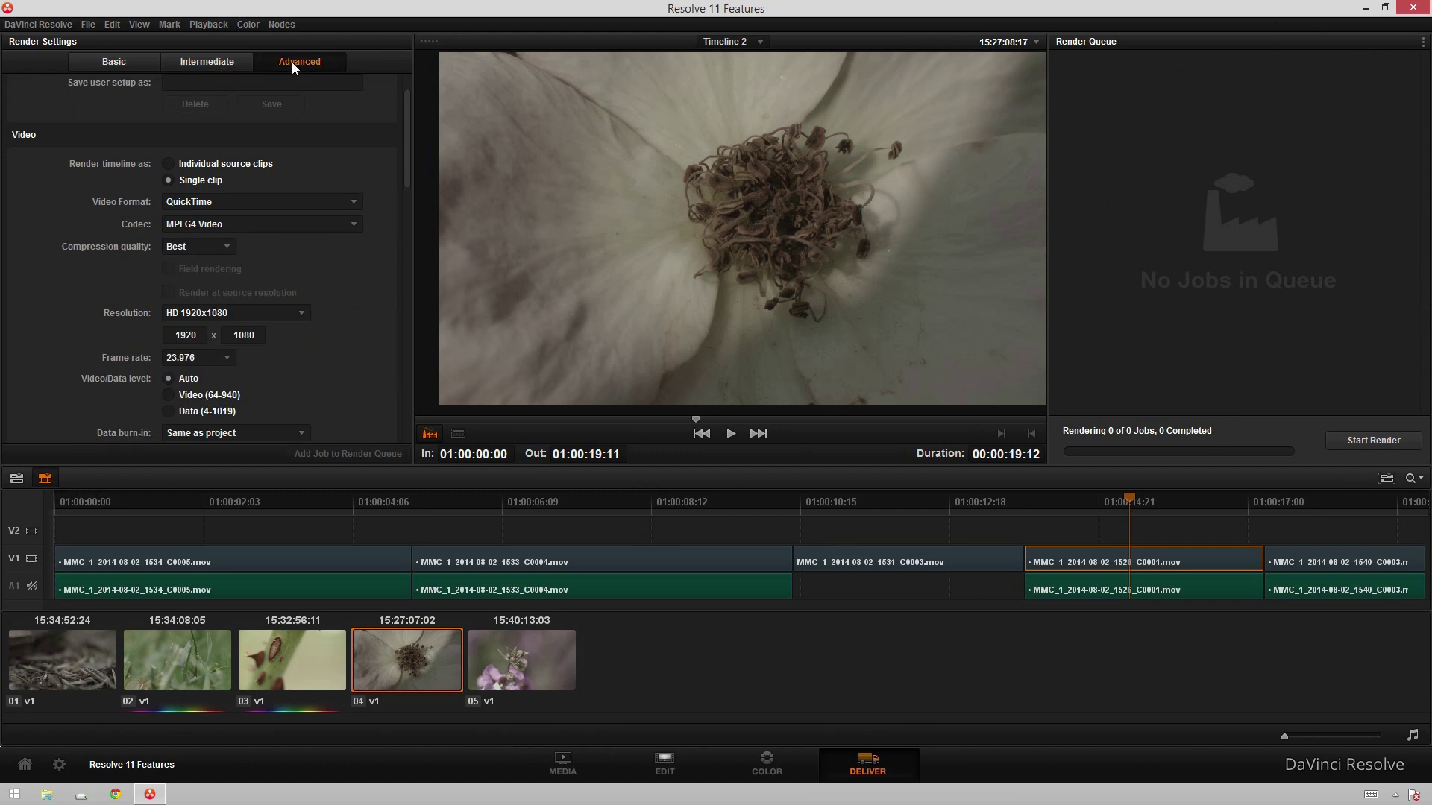
{"action": "left_click", "coordinate": [114, 58]}
{"action": "scroll", "coordinate": [107, 205], "scroll_direction": "down", "scroll_amount": 3}
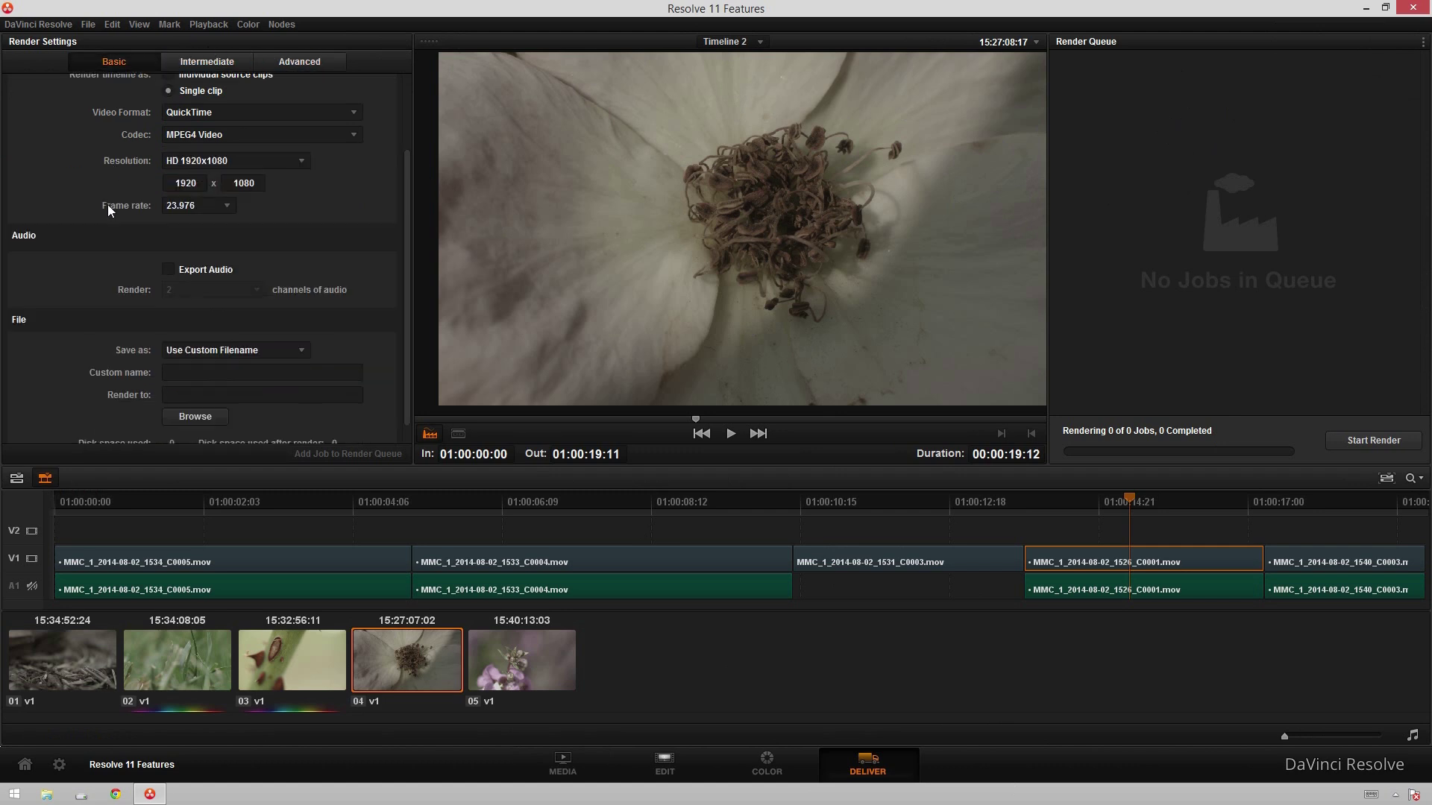
{"action": "left_click", "coordinate": [325, 64]}
{"action": "scroll", "coordinate": [83, 234], "scroll_direction": "down", "scroll_amount": 5}
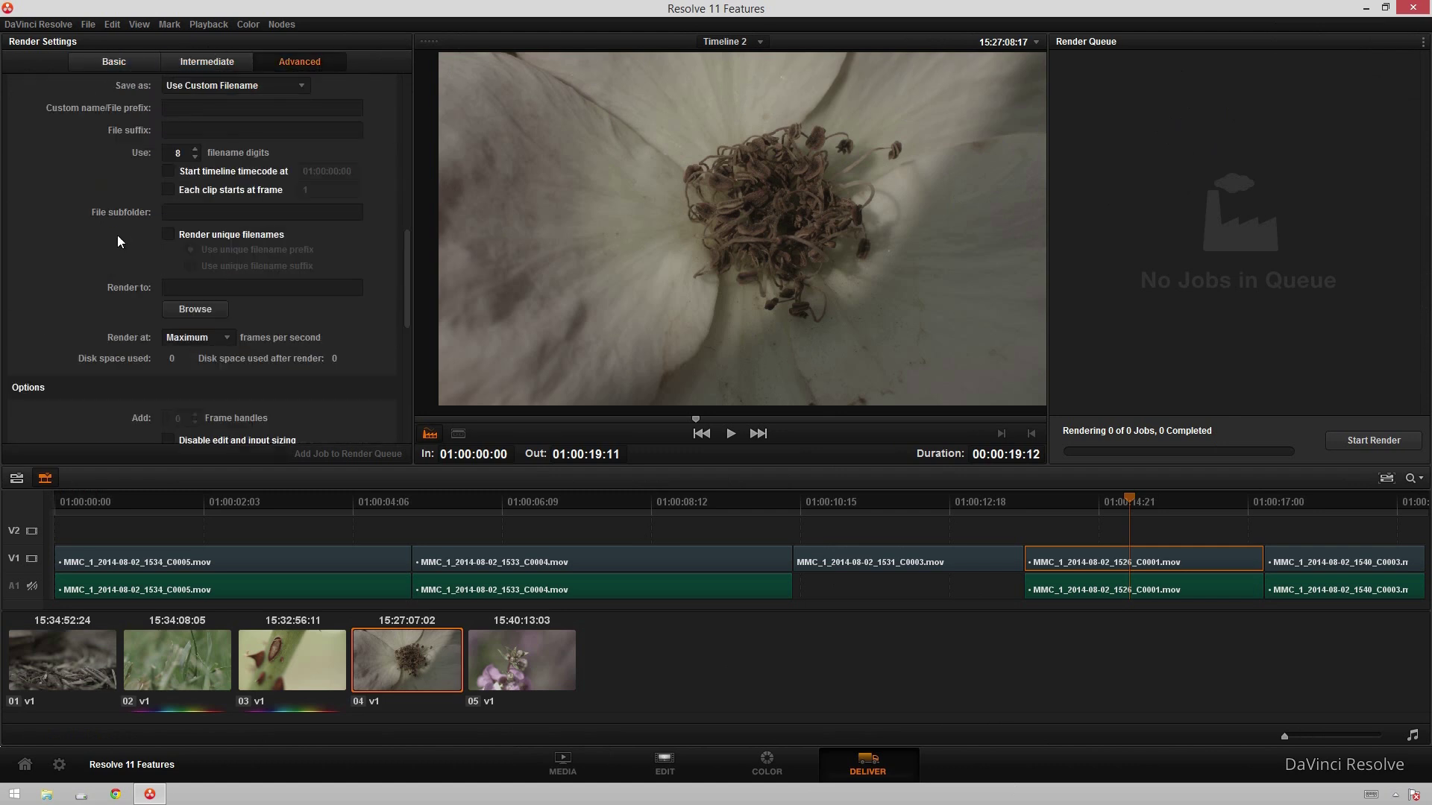
{"action": "scroll", "coordinate": [117, 235], "scroll_direction": "down", "scroll_amount": 3}
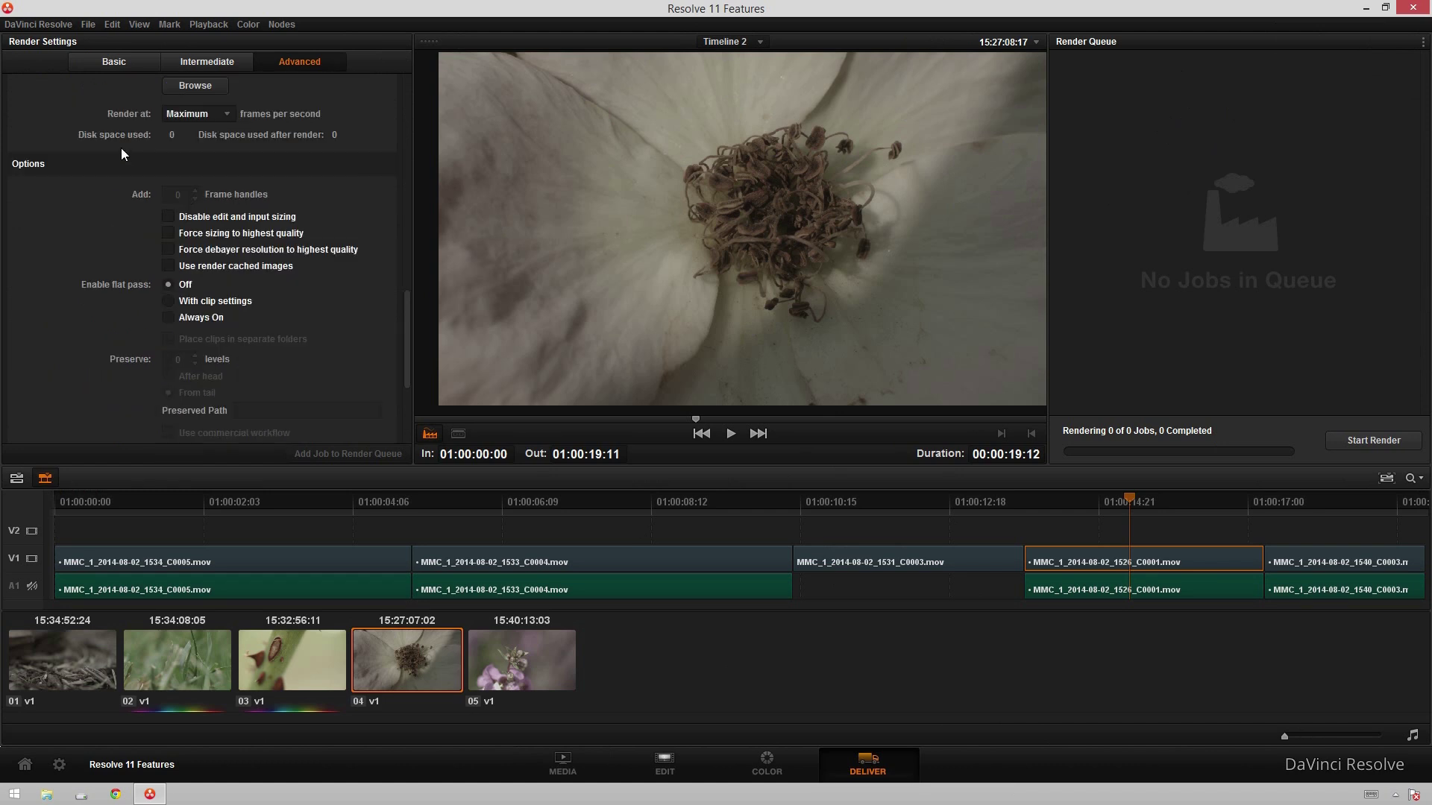
{"action": "scroll", "coordinate": [117, 179], "scroll_direction": "down", "scroll_amount": 3}
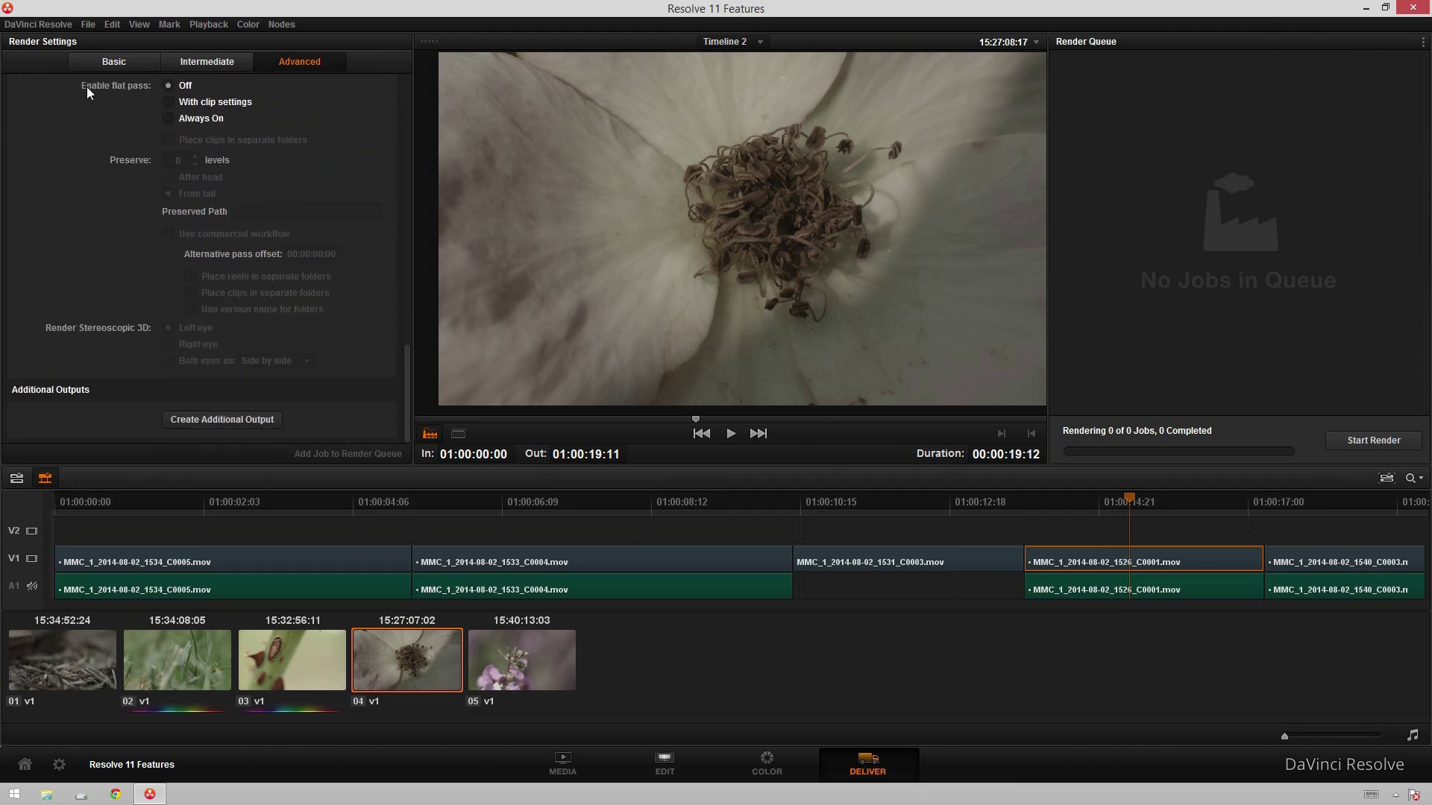
{"action": "left_click", "coordinate": [147, 61]}
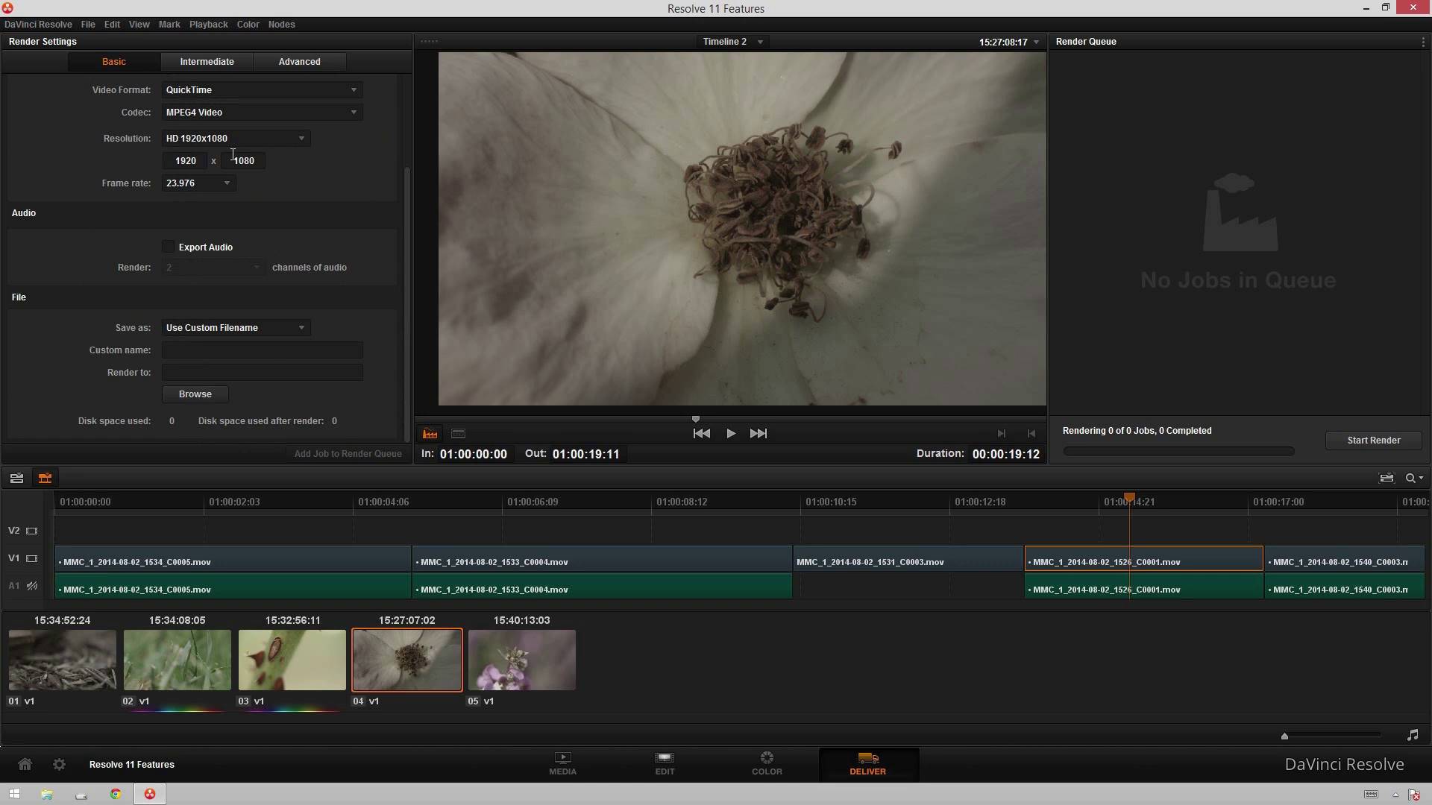
Step: Scroll through the Intermediate render options, then bring up the Codec list on the Basic tab
{"action": "scroll", "coordinate": [141, 165], "scroll_direction": "up", "scroll_amount": 3}
{"action": "scroll", "coordinate": [138, 141], "scroll_direction": "down", "scroll_amount": 3}
{"action": "left_click", "coordinate": [178, 61]}
{"action": "scroll", "coordinate": [140, 195], "scroll_direction": "down", "scroll_amount": 5}
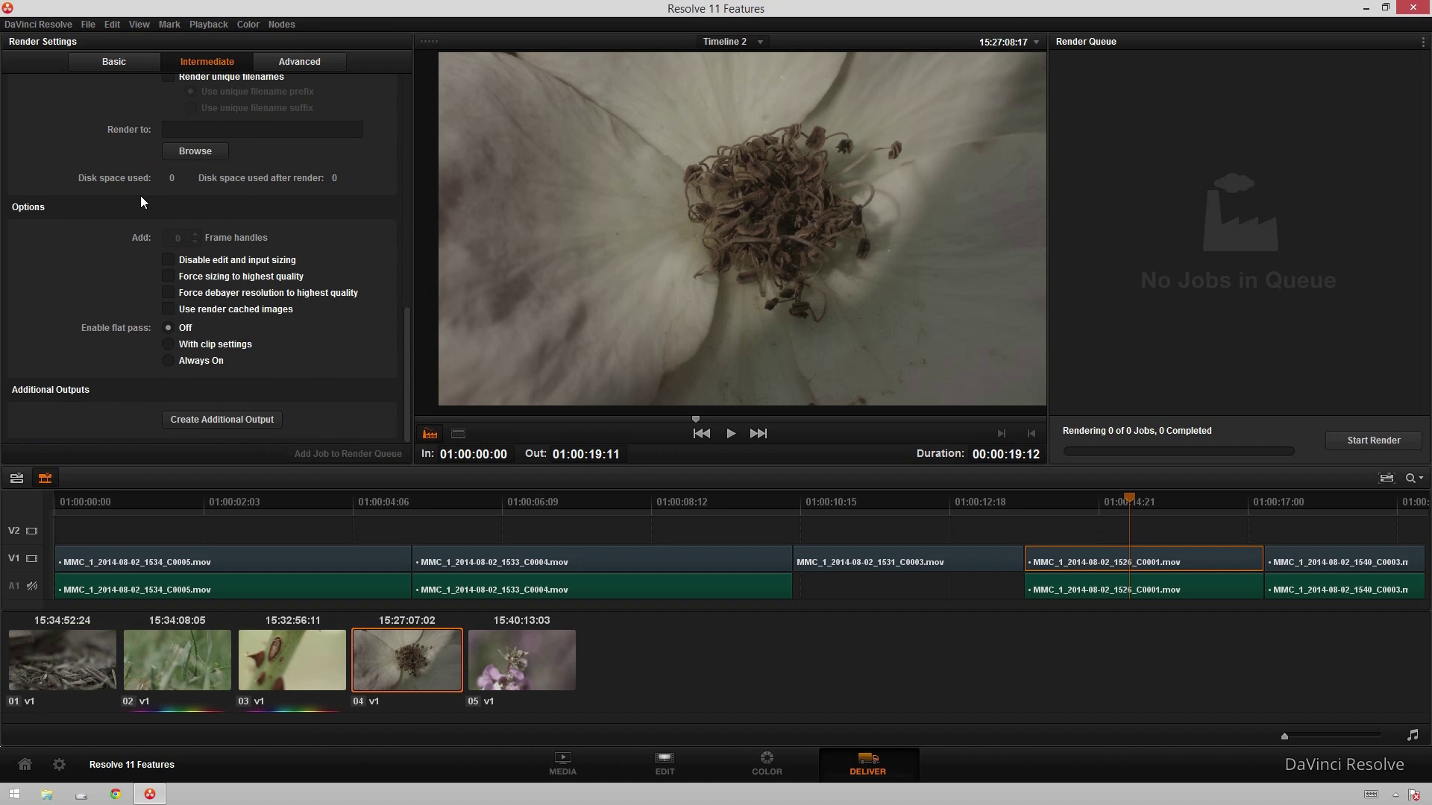
{"action": "left_click", "coordinate": [114, 61]}
{"action": "left_click", "coordinate": [231, 236]}
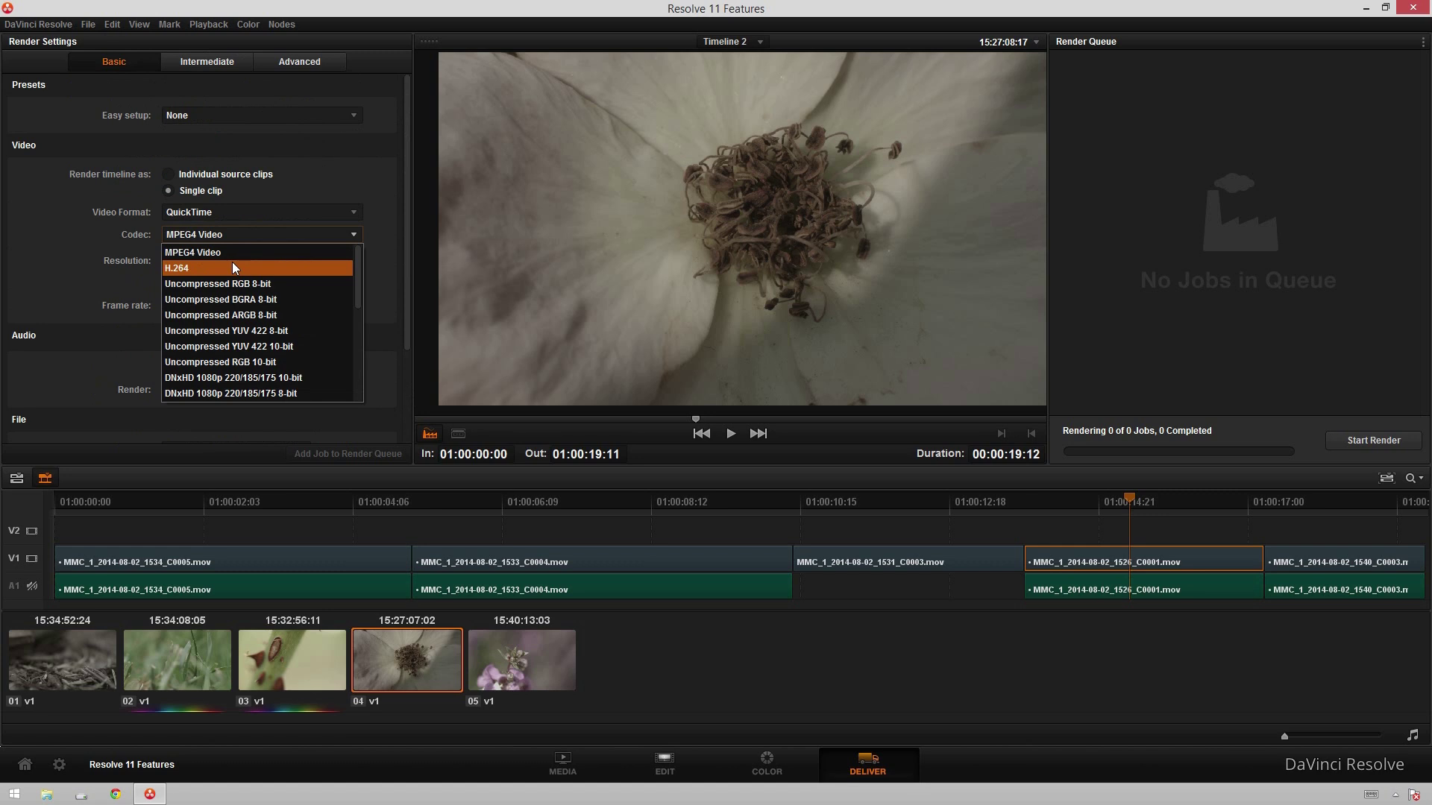
Step: Keep QuickTime, choose the DNxHD 1080p 145/120/115 8-bit codec, and enable 2-channel audio export
{"action": "left_click", "coordinate": [308, 298]}
{"action": "left_click", "coordinate": [259, 215]}
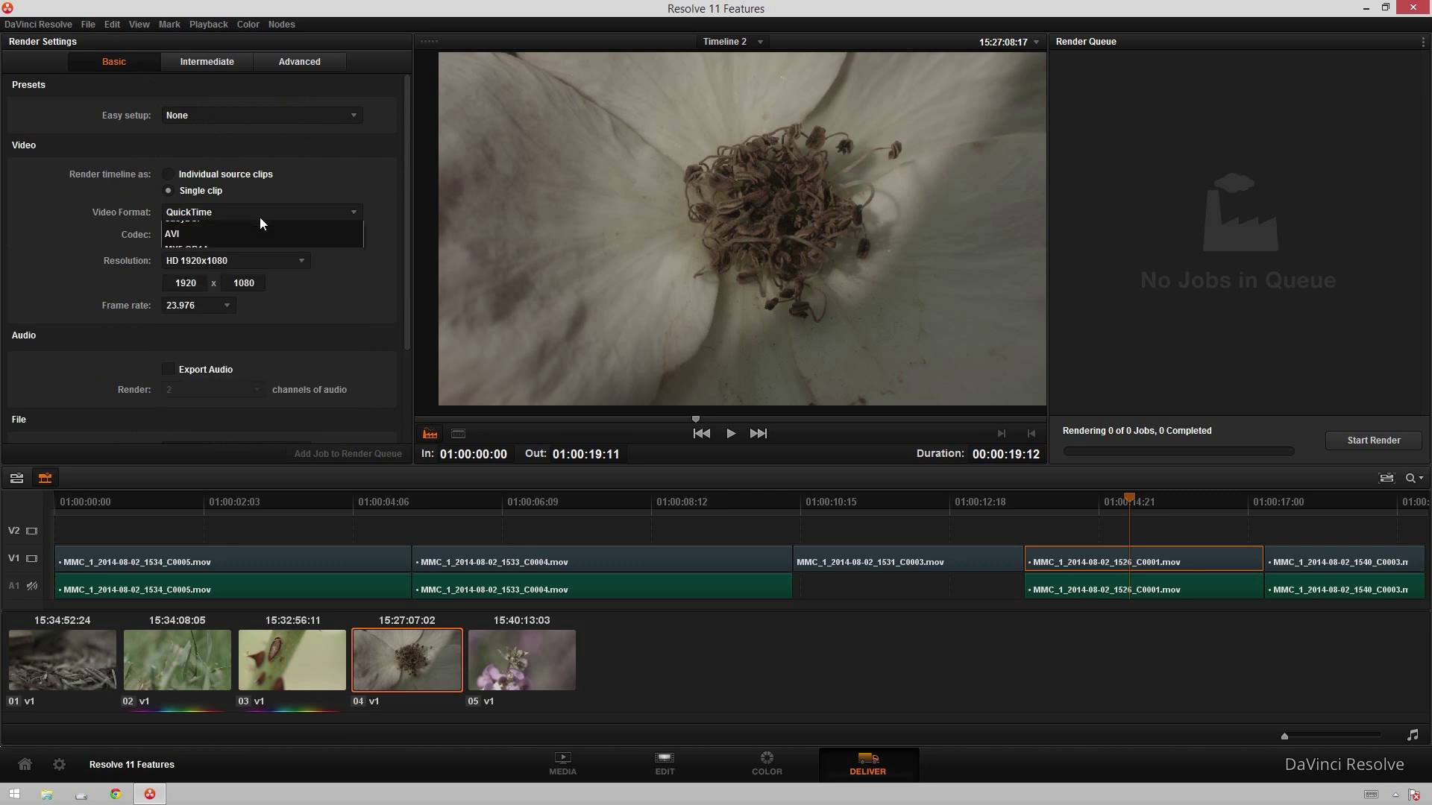
{"action": "left_click", "coordinate": [234, 217]}
{"action": "left_click", "coordinate": [241, 232]}
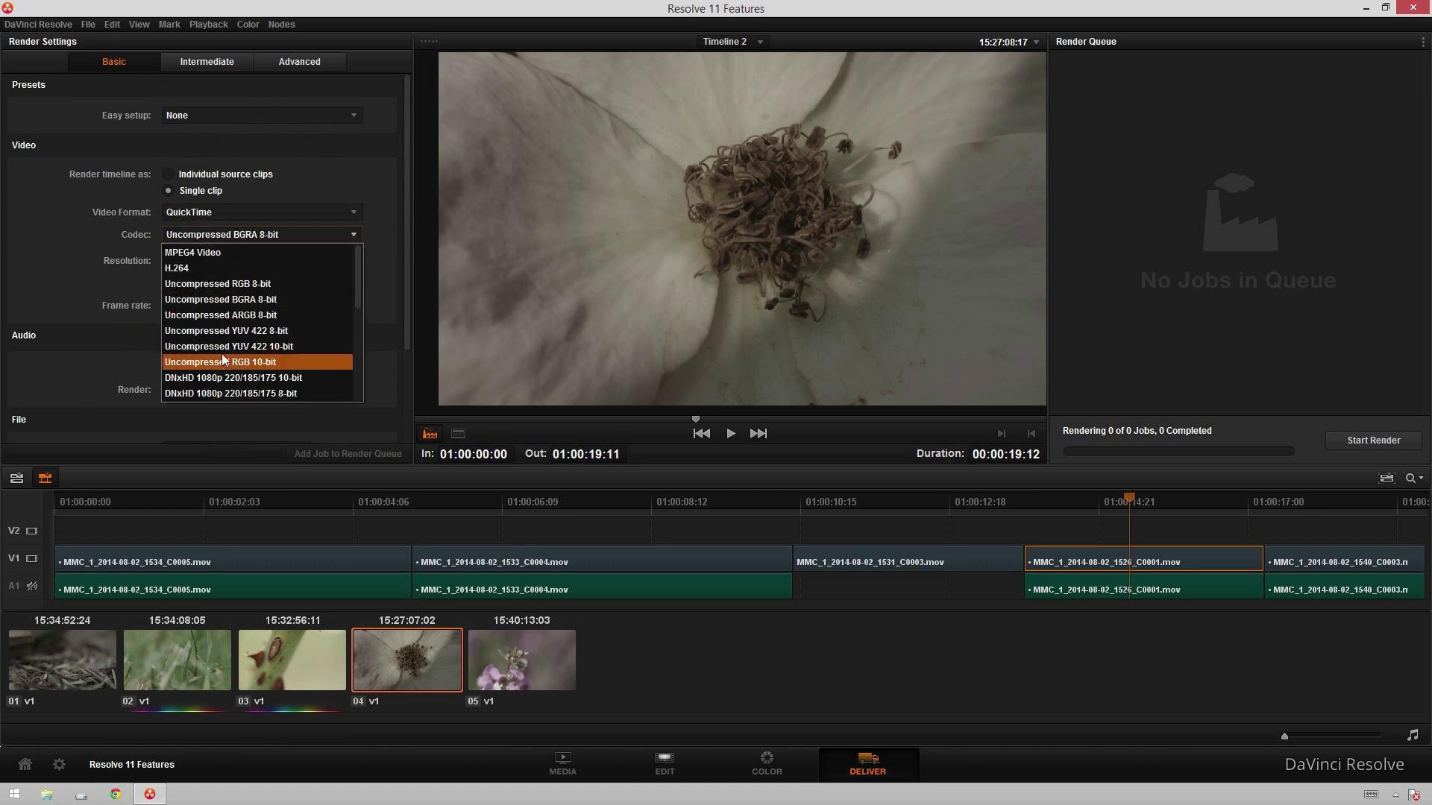
{"action": "scroll", "coordinate": [222, 353], "scroll_direction": "down", "scroll_amount": 3}
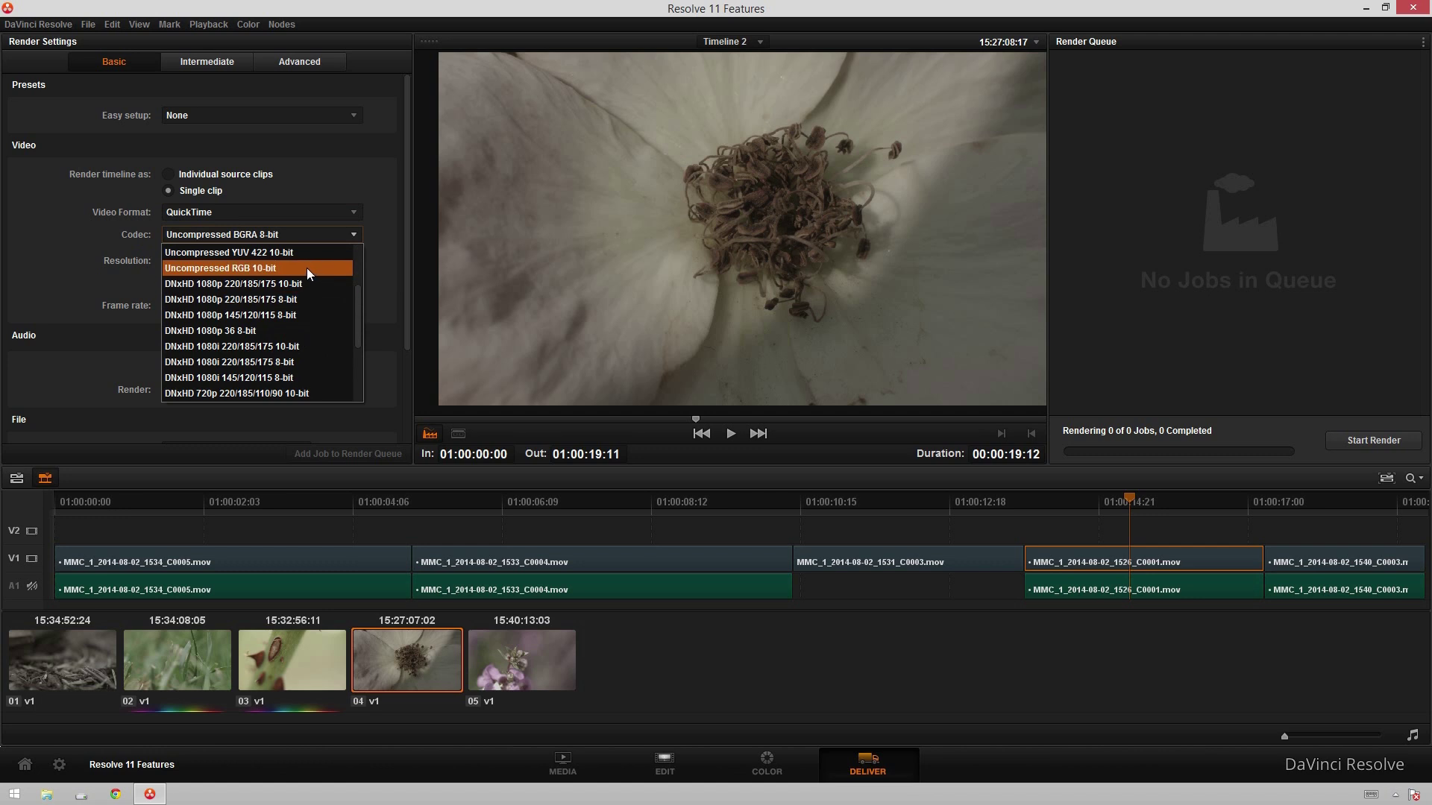
{"action": "left_click", "coordinate": [318, 315]}
{"action": "scroll", "coordinate": [122, 253], "scroll_direction": "down", "scroll_amount": 3}
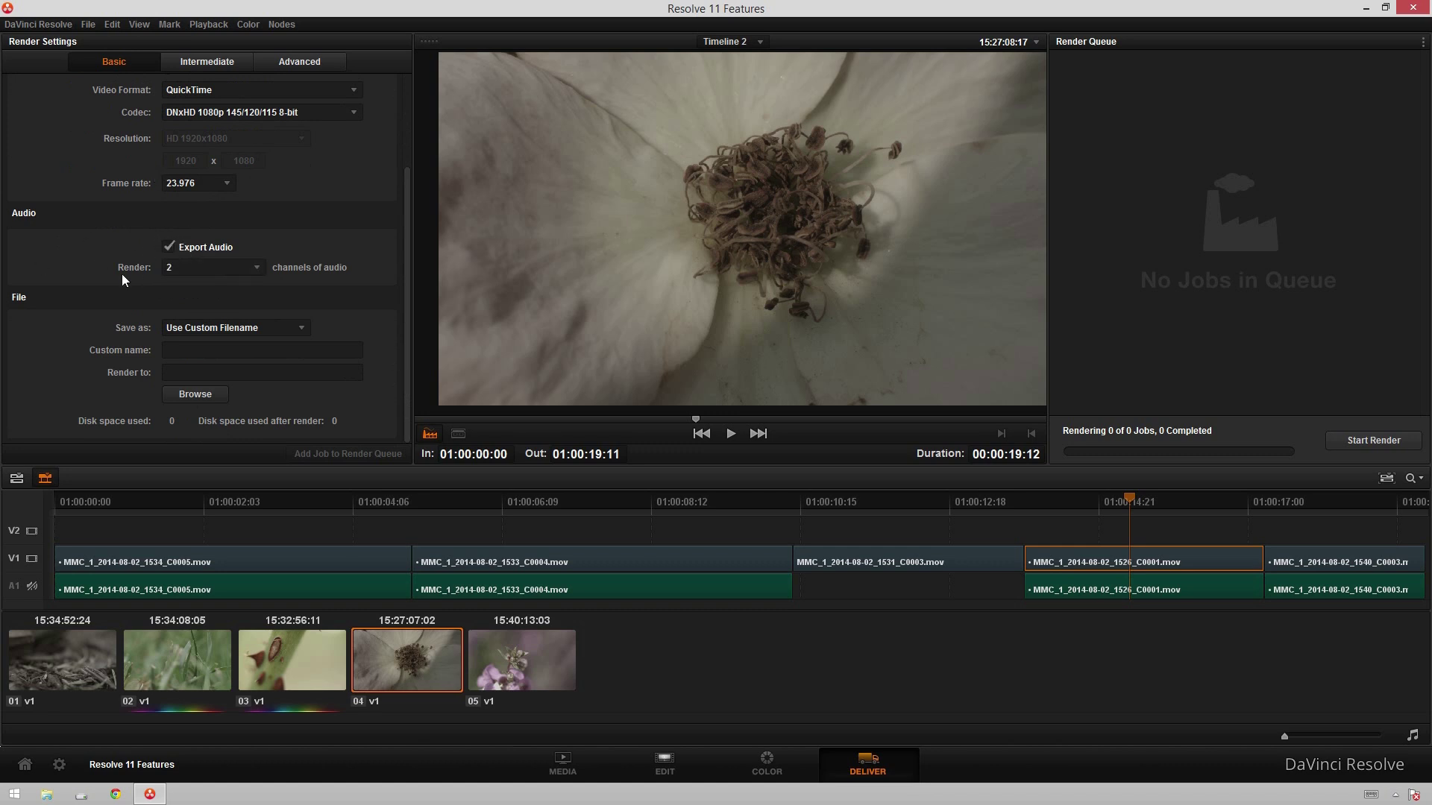
{"action": "scroll", "coordinate": [123, 274], "scroll_direction": "up", "scroll_amount": 3}
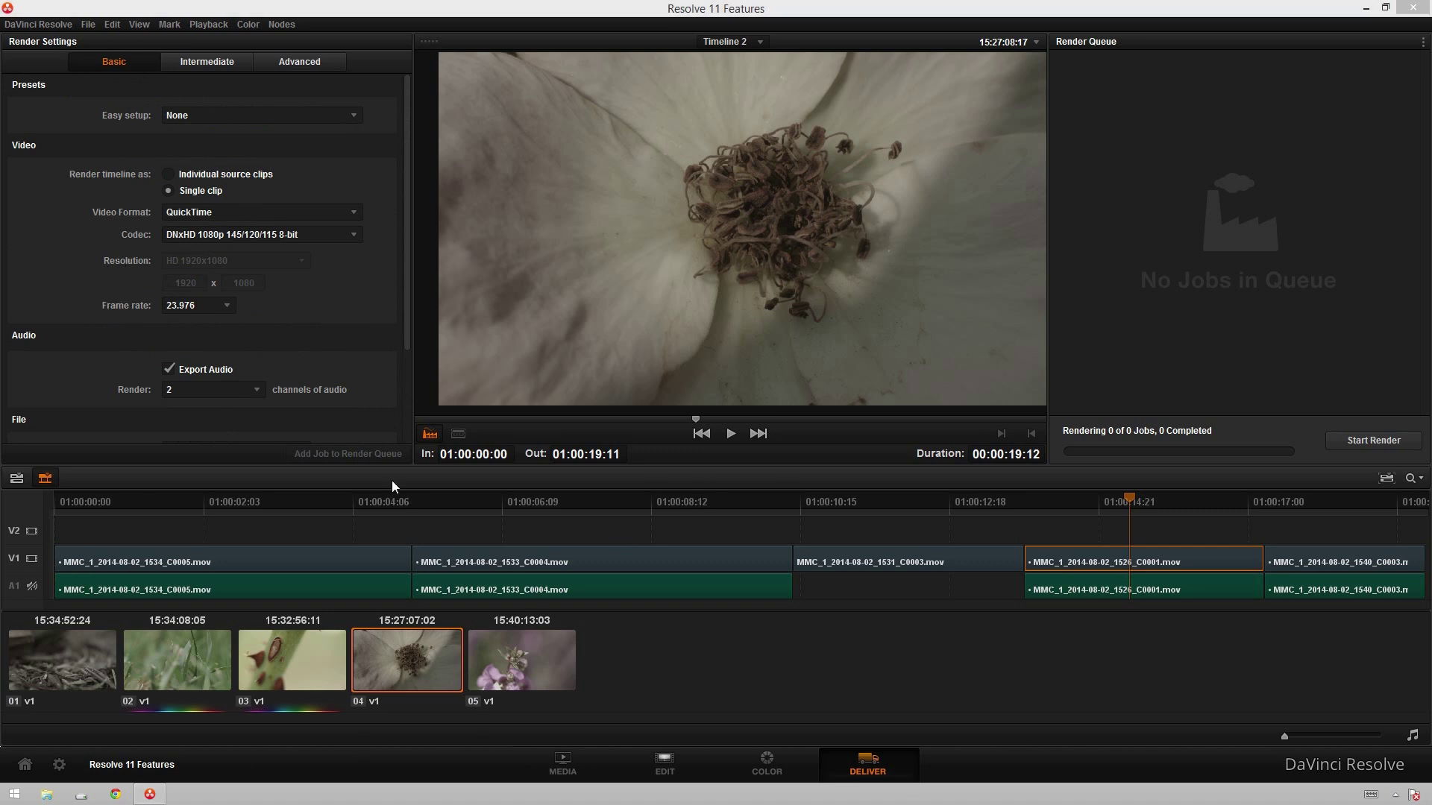
Step: Mark the whole timeline, 01:00:00:00 to 01:00:19:11, as the render range
{"action": "scroll", "coordinate": [91, 384], "scroll_direction": "down", "scroll_amount": 3}
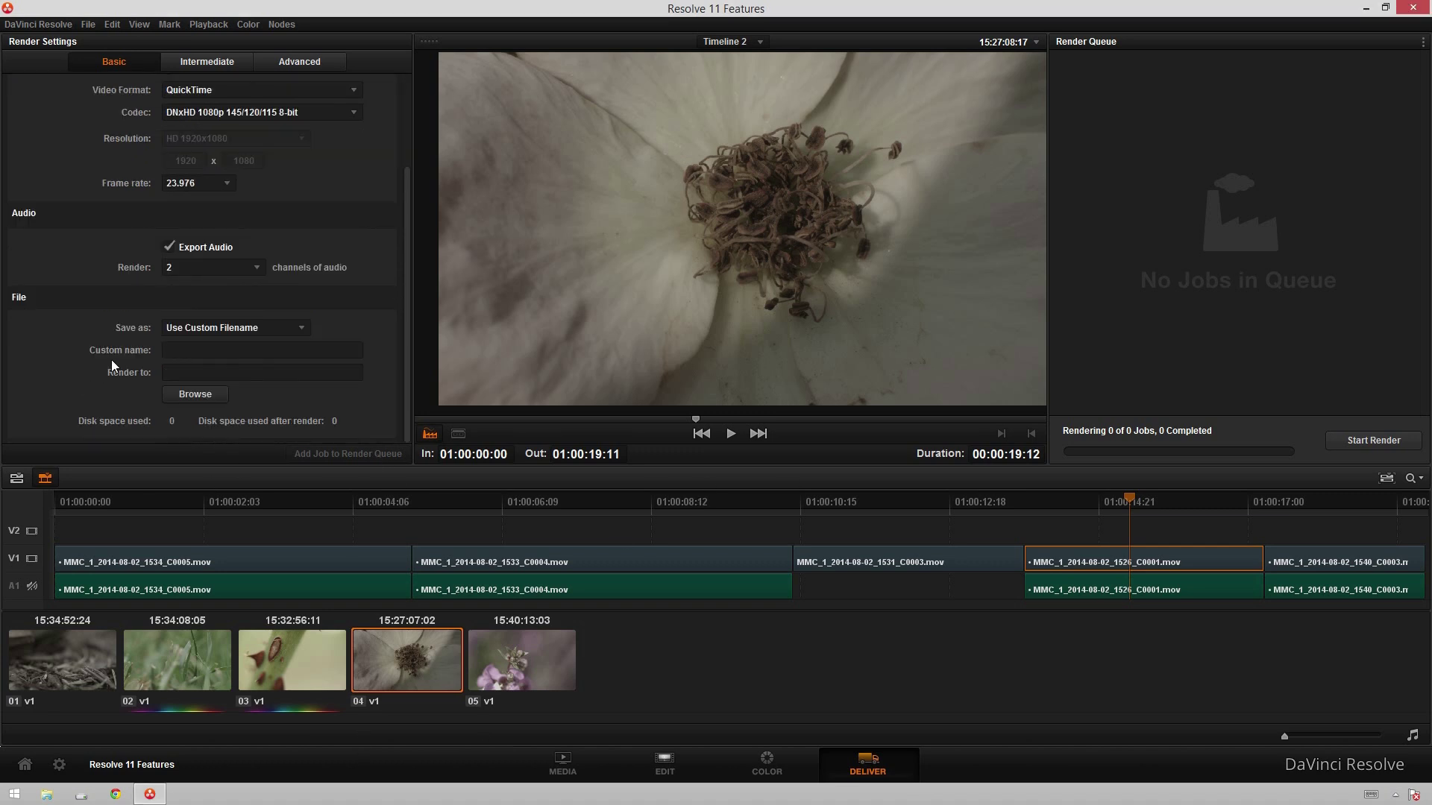
{"action": "left_click", "coordinate": [1390, 481]}
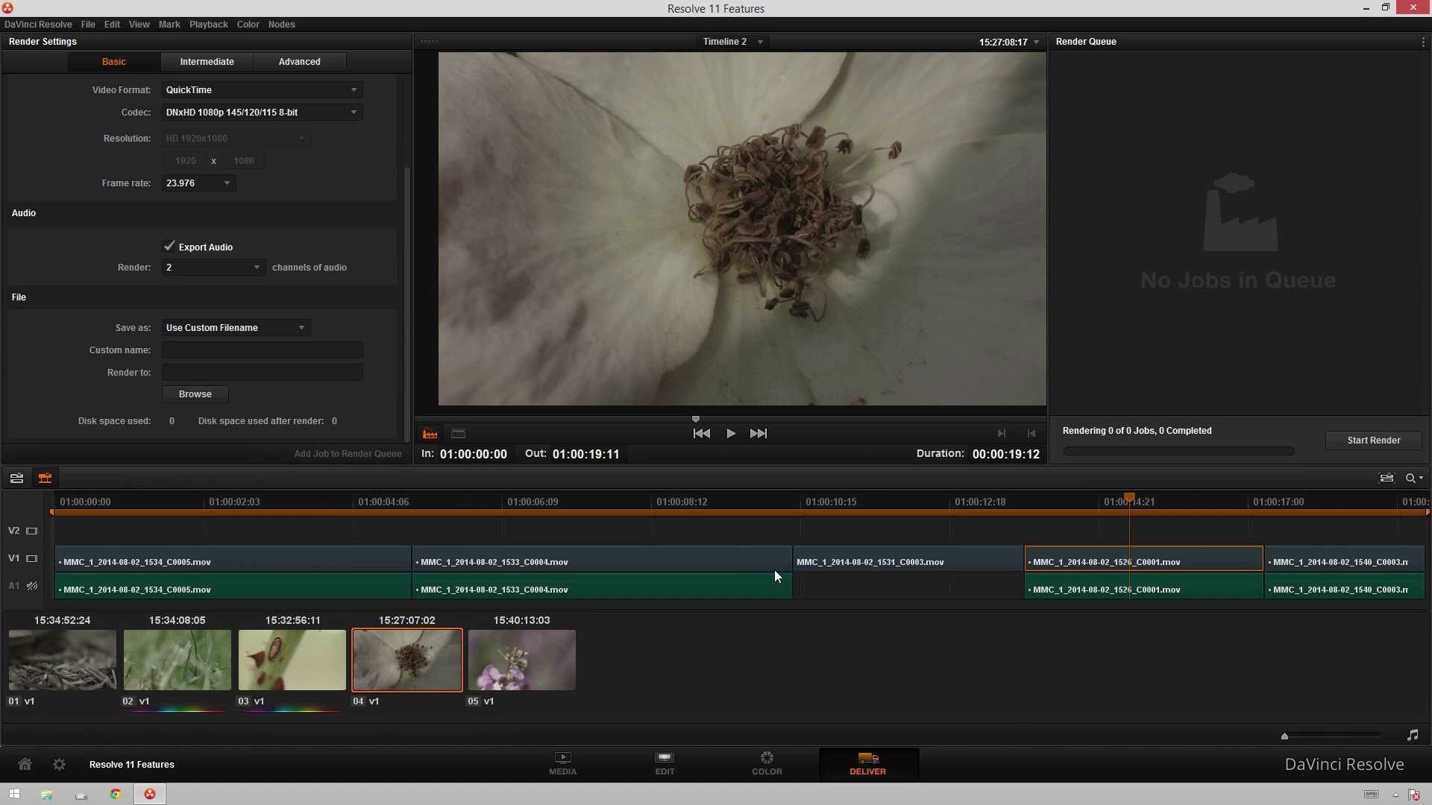